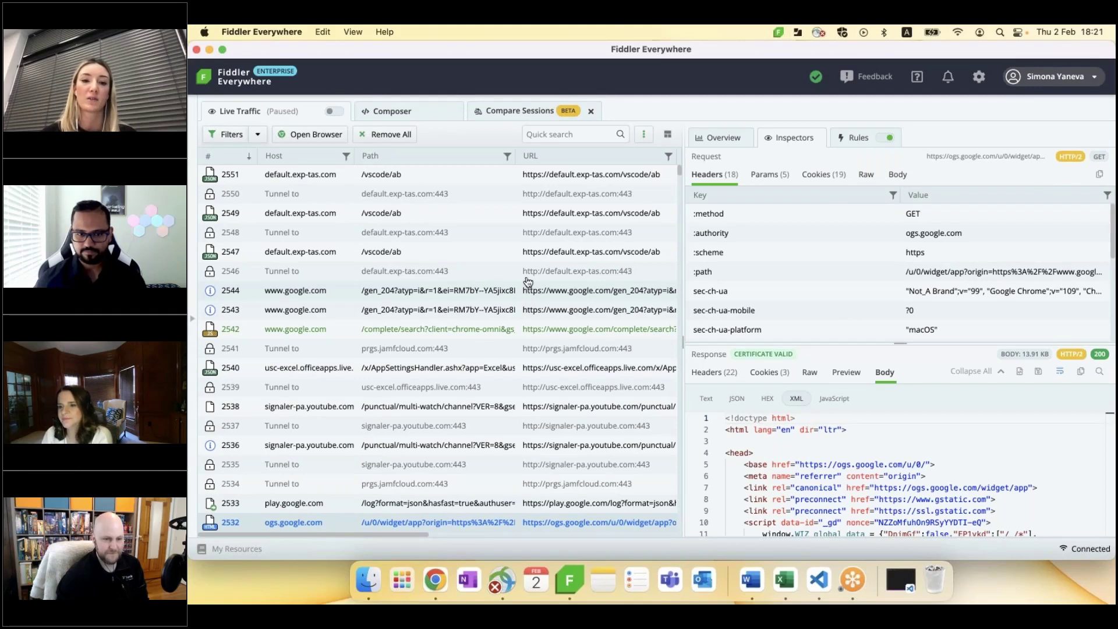
- Filter the captured traffic by the URL column so that it contains "google"
{"action": "scroll", "coordinate": [533, 277], "scroll_direction": "right", "scroll_amount": 3}
{"action": "scroll", "coordinate": [536, 272], "scroll_direction": "left", "scroll_amount": 3}
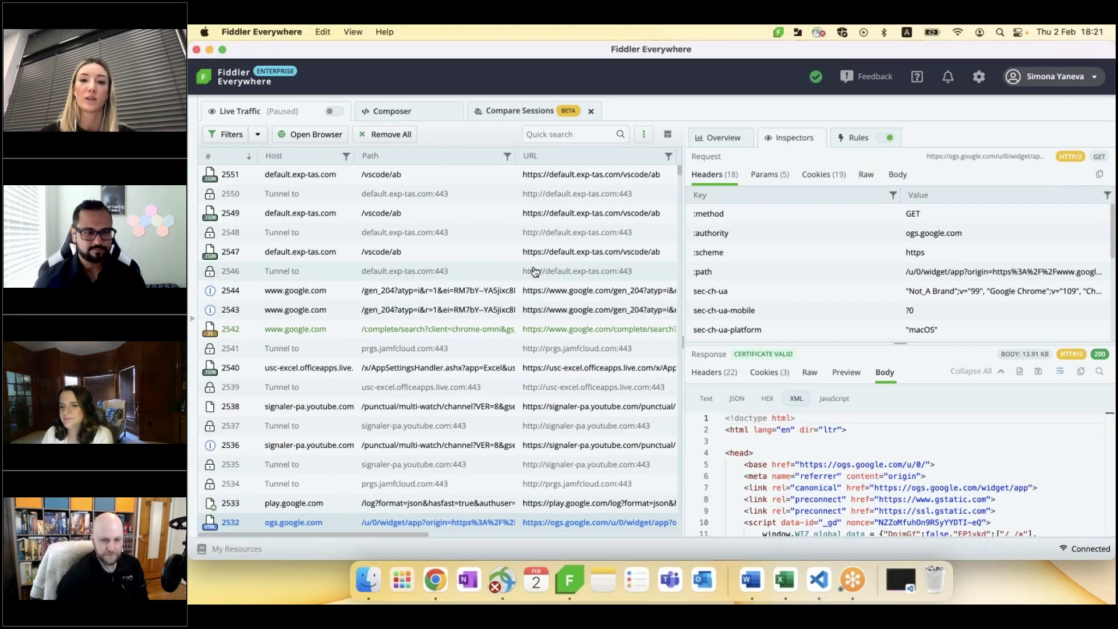
{"action": "scroll", "coordinate": [535, 271], "scroll_direction": "right", "scroll_amount": 3}
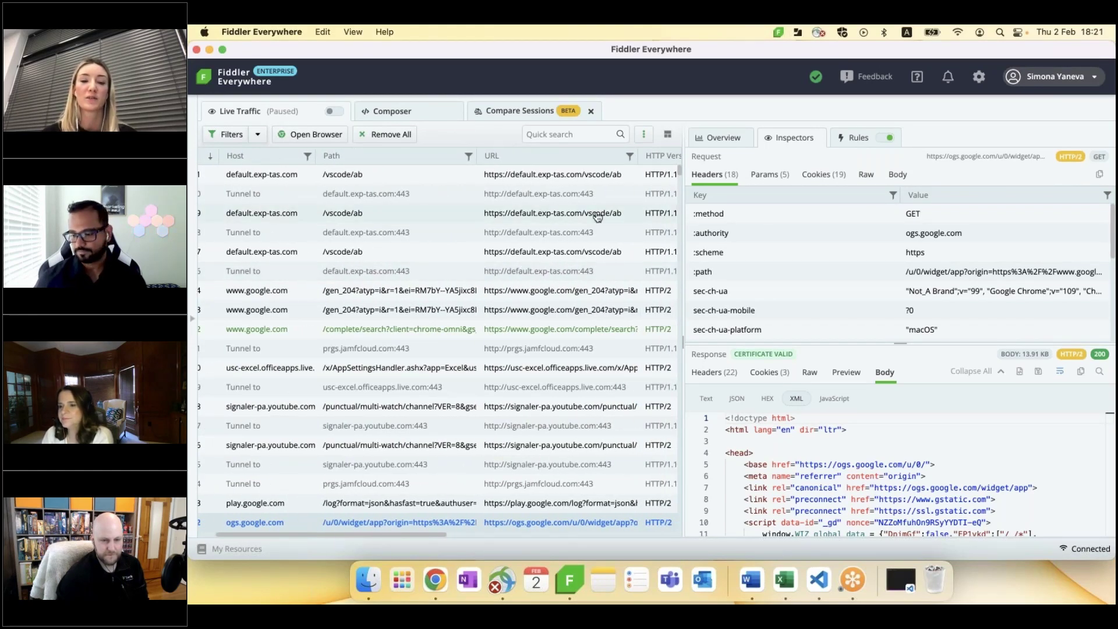
{"action": "left_click", "coordinate": [630, 157]}
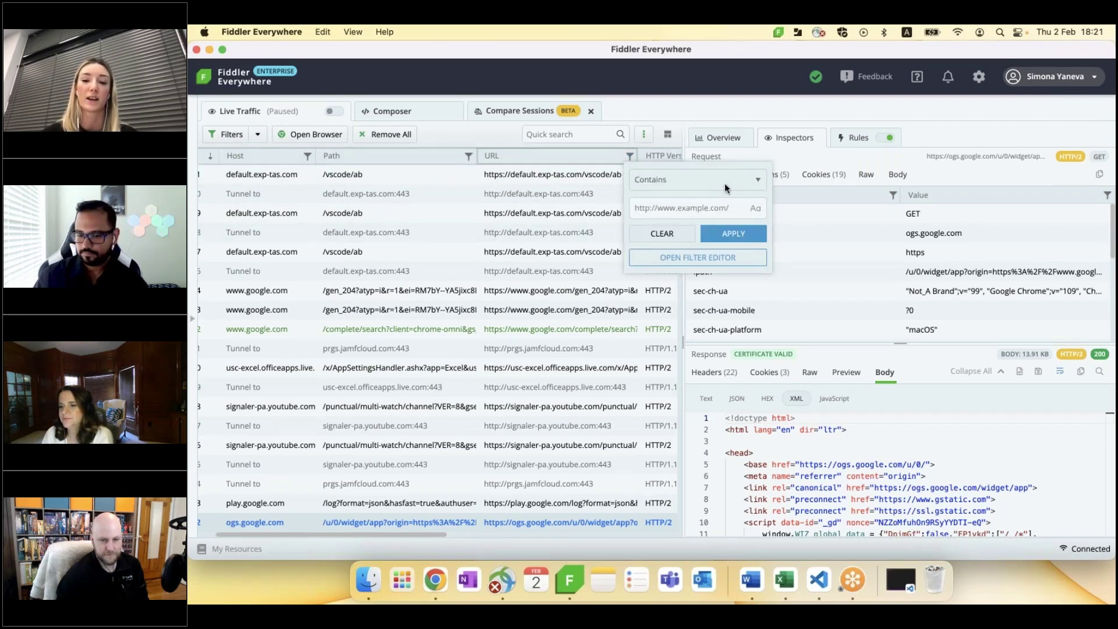
{"action": "left_click", "coordinate": [691, 204]}
{"action": "type", "text": "g"}
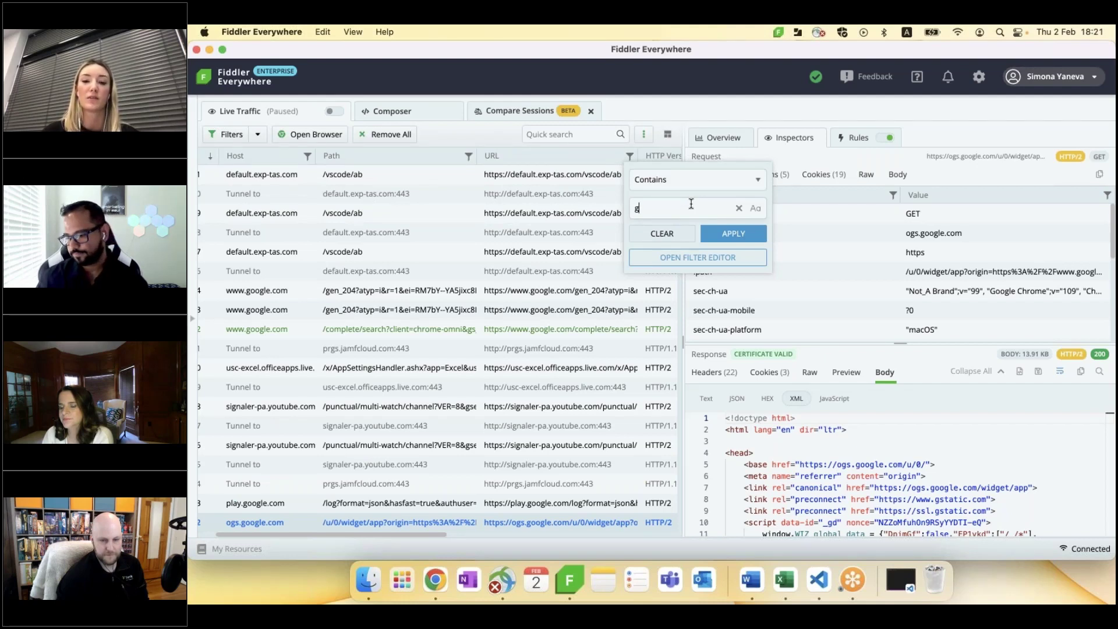
{"action": "type", "text": "o"}
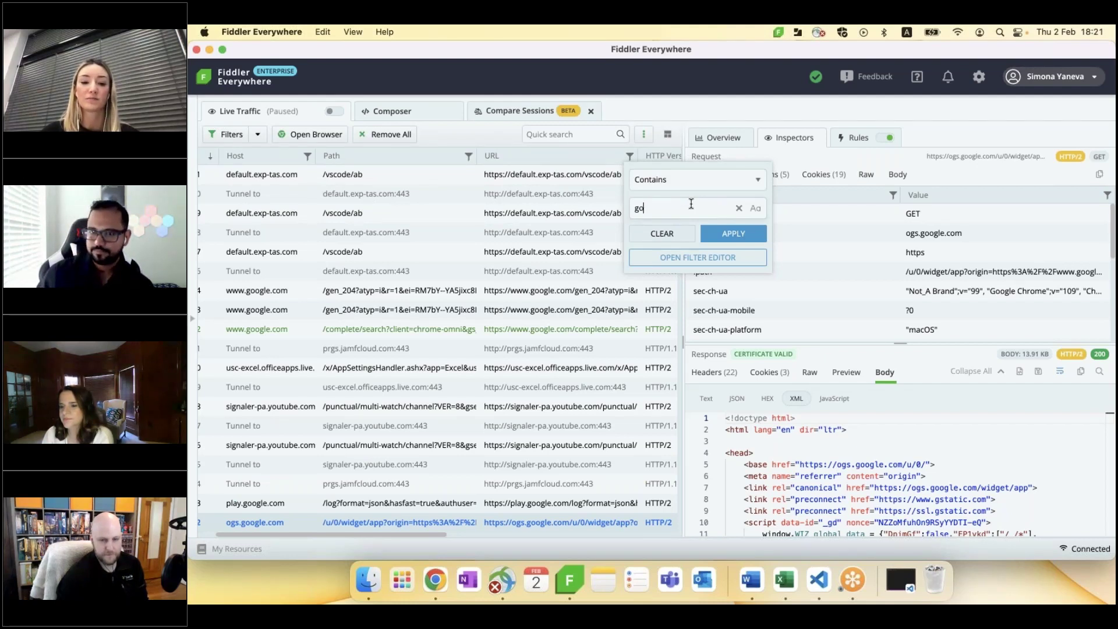
{"action": "type", "text": "ogle"}
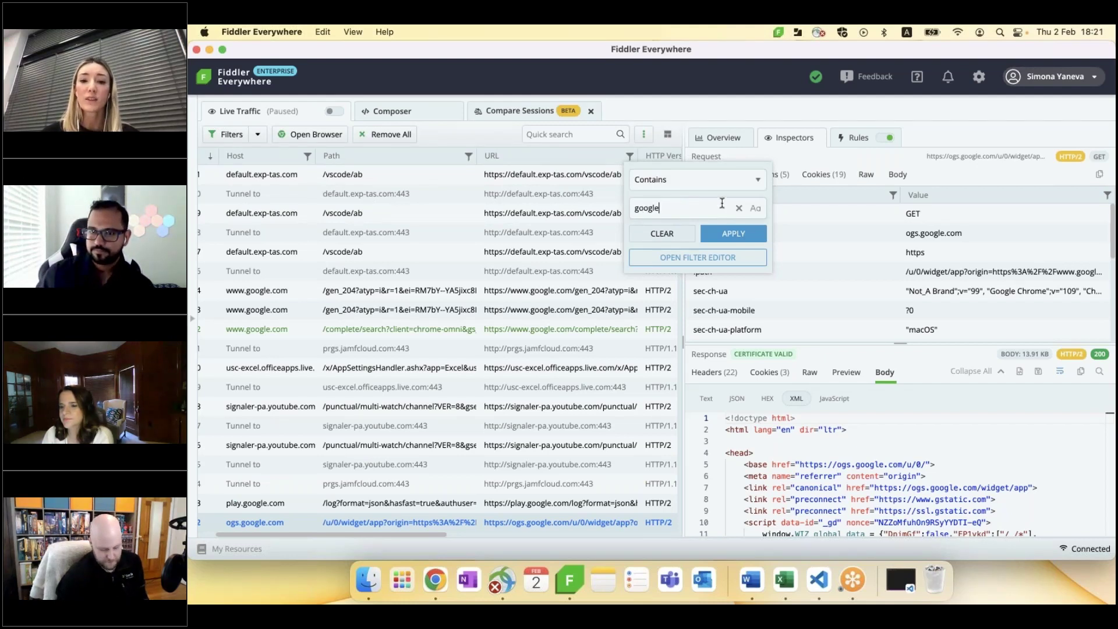
{"action": "left_click", "coordinate": [728, 235]}
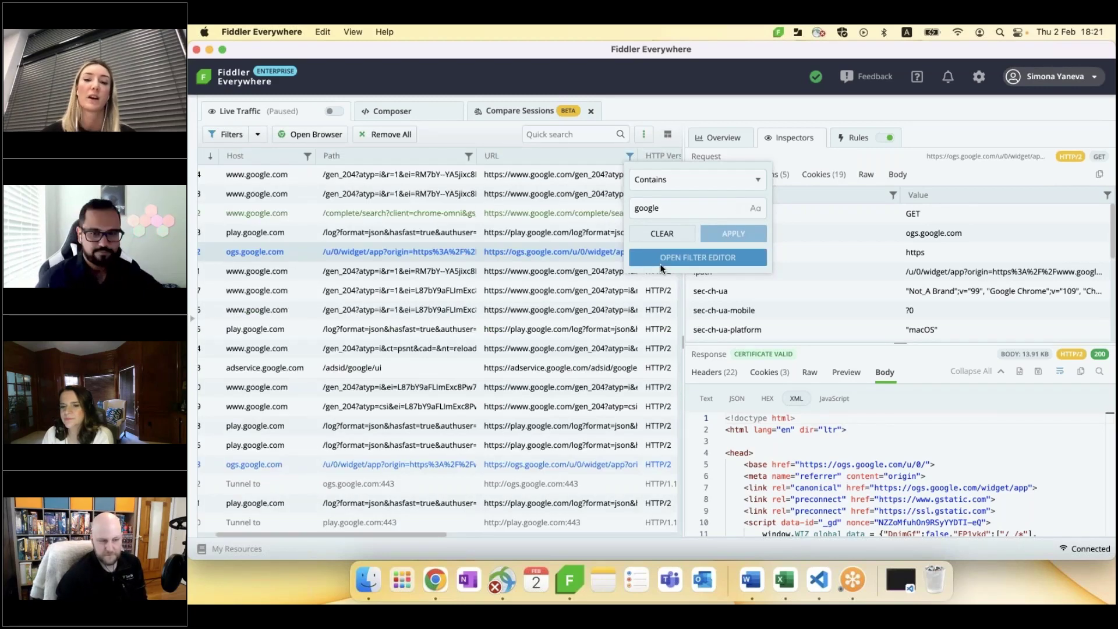
{"action": "left_click_drag", "start_coordinate": [662, 268], "coordinate": [670, 288]}
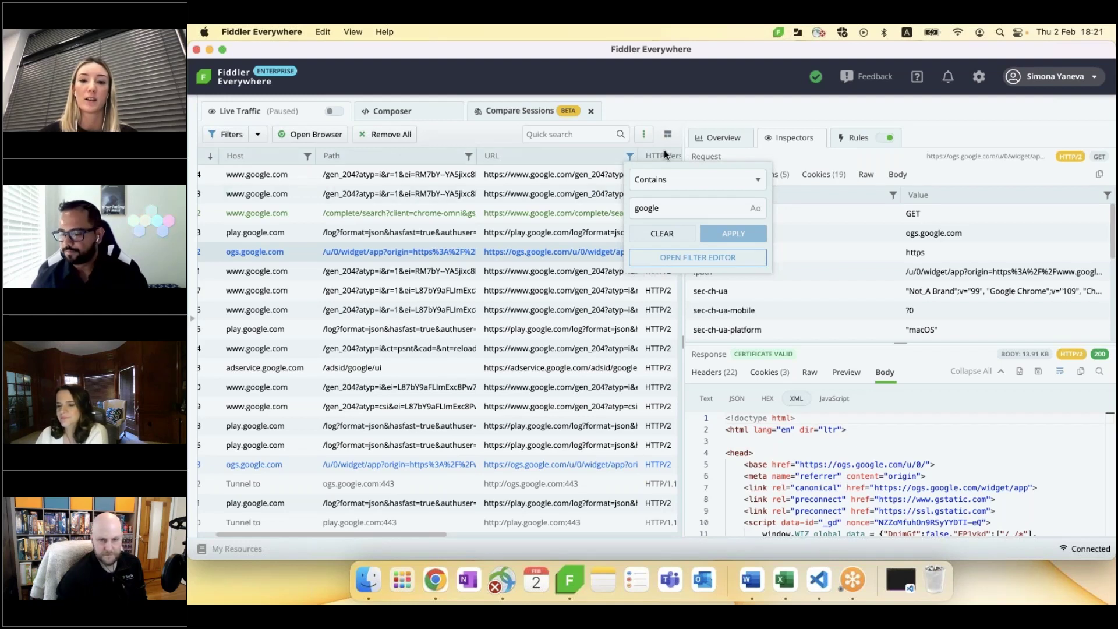
{"action": "left_click", "coordinate": [602, 172]}
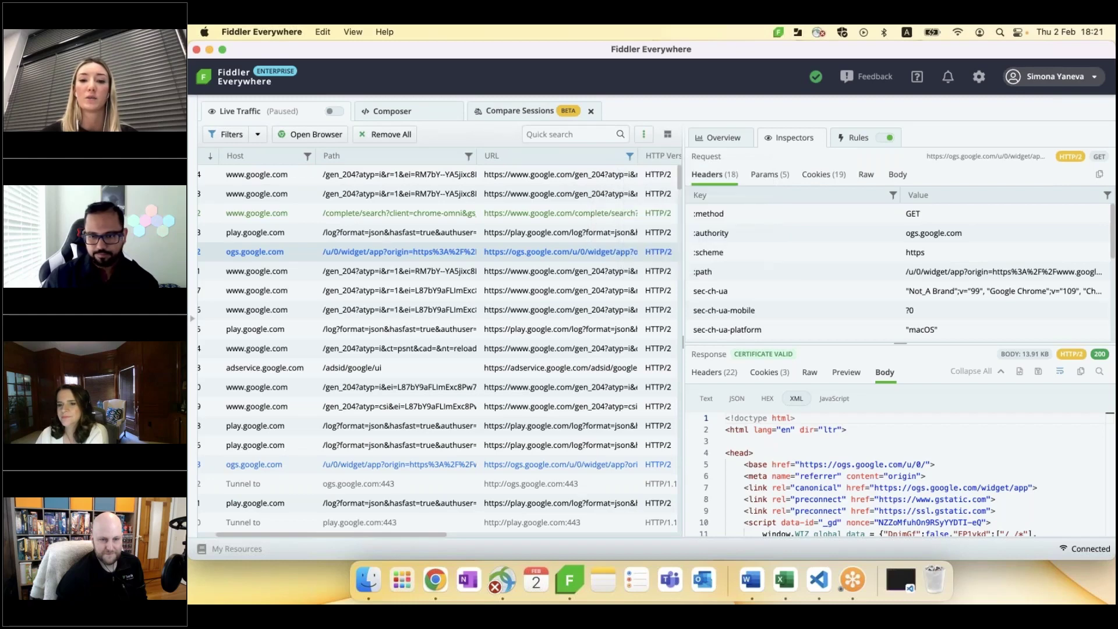
{"action": "left_click", "coordinate": [631, 156]}
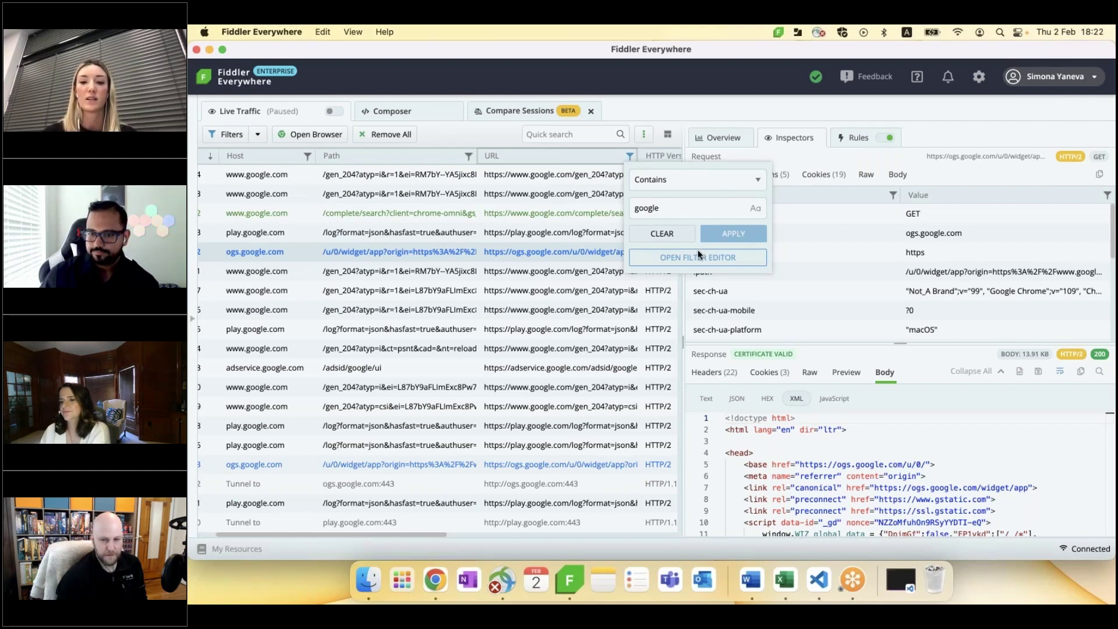
{"action": "left_click", "coordinate": [664, 234]}
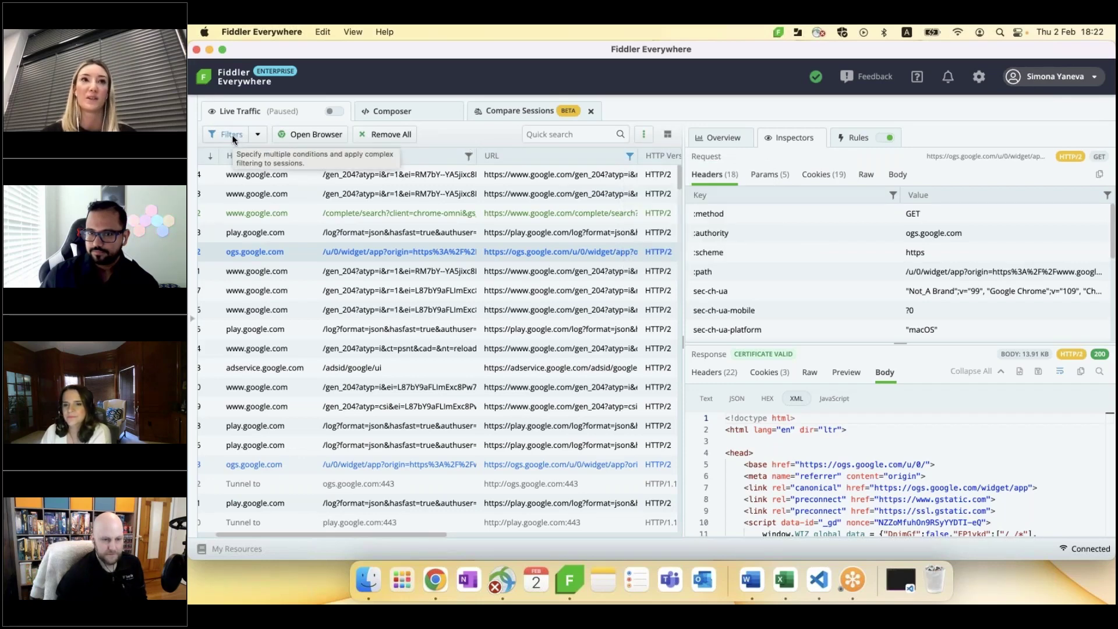
- Open the traffic filter editor and add a condition that Method is equal to GET
{"action": "left_click", "coordinate": [230, 134]}
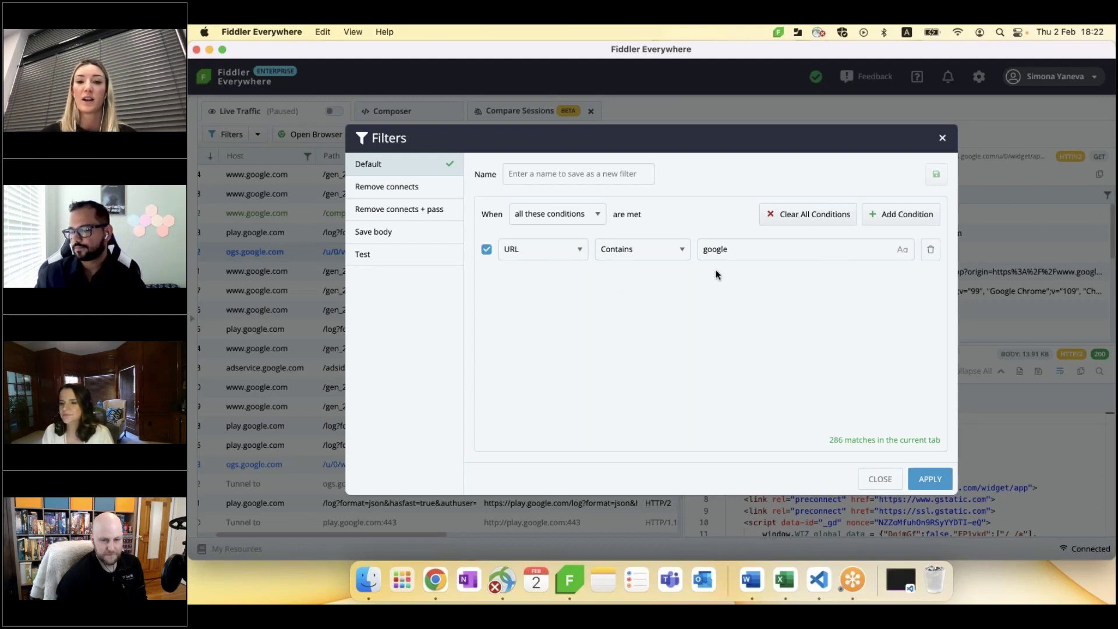
{"action": "left_click", "coordinate": [904, 215]}
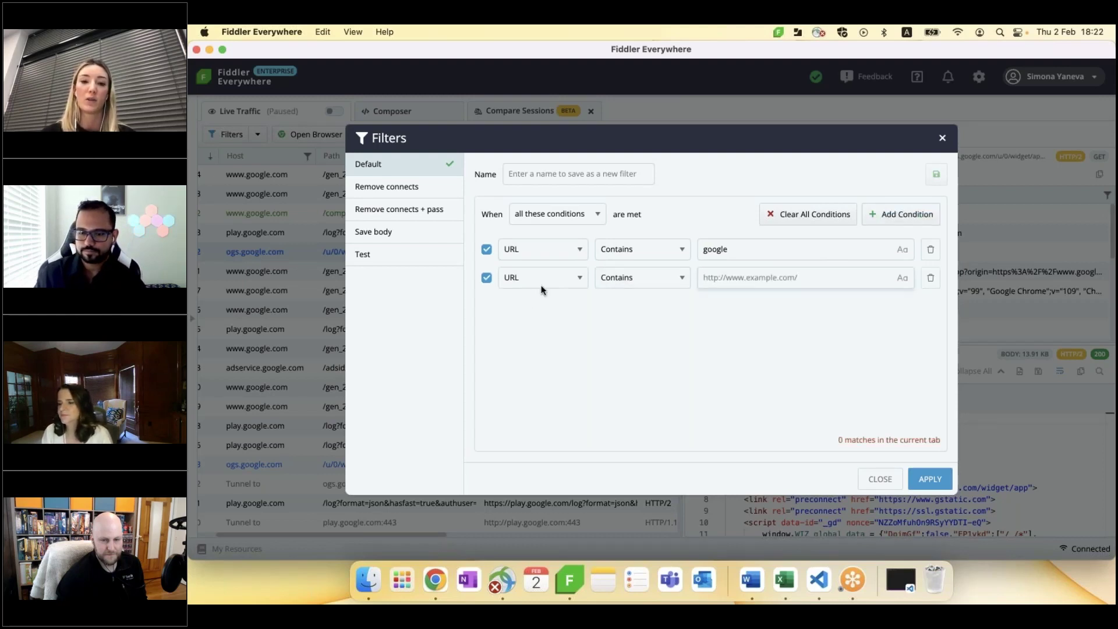
{"action": "left_click", "coordinate": [572, 277]}
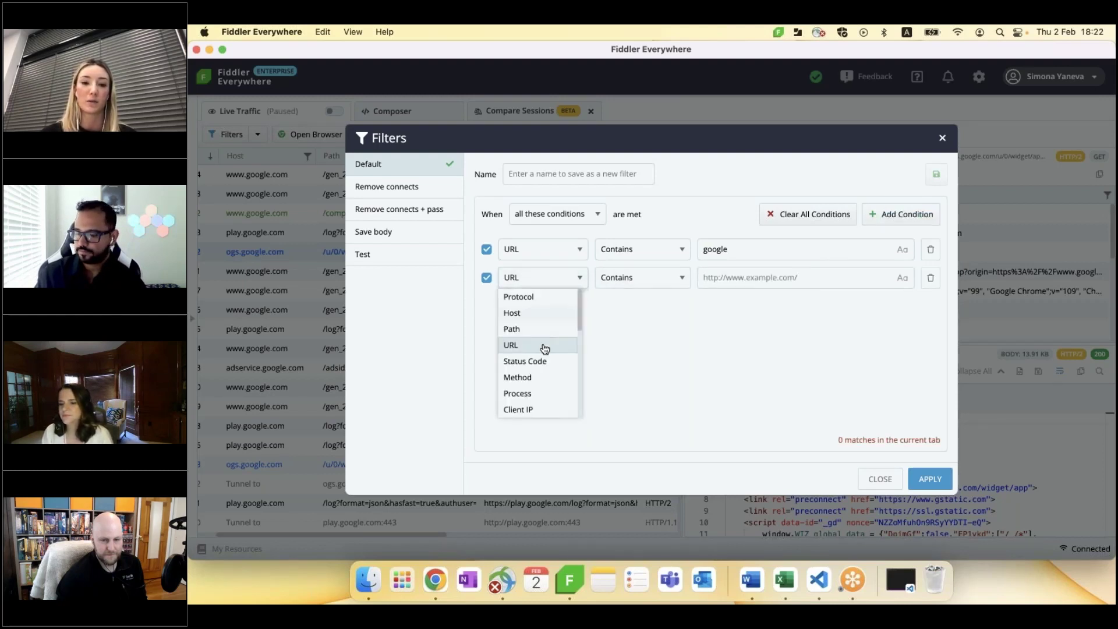
{"action": "left_click", "coordinate": [542, 378]}
{"action": "left_click", "coordinate": [650, 282]}
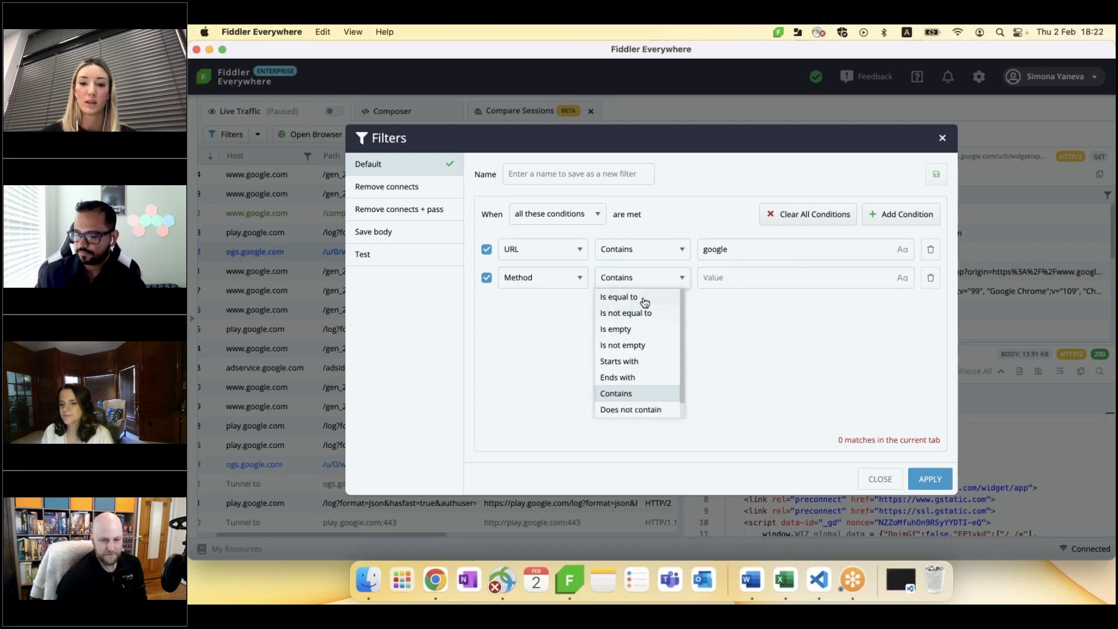
{"action": "left_click", "coordinate": [641, 298]}
{"action": "left_click", "coordinate": [746, 281]}
{"action": "type", "text": "get"}
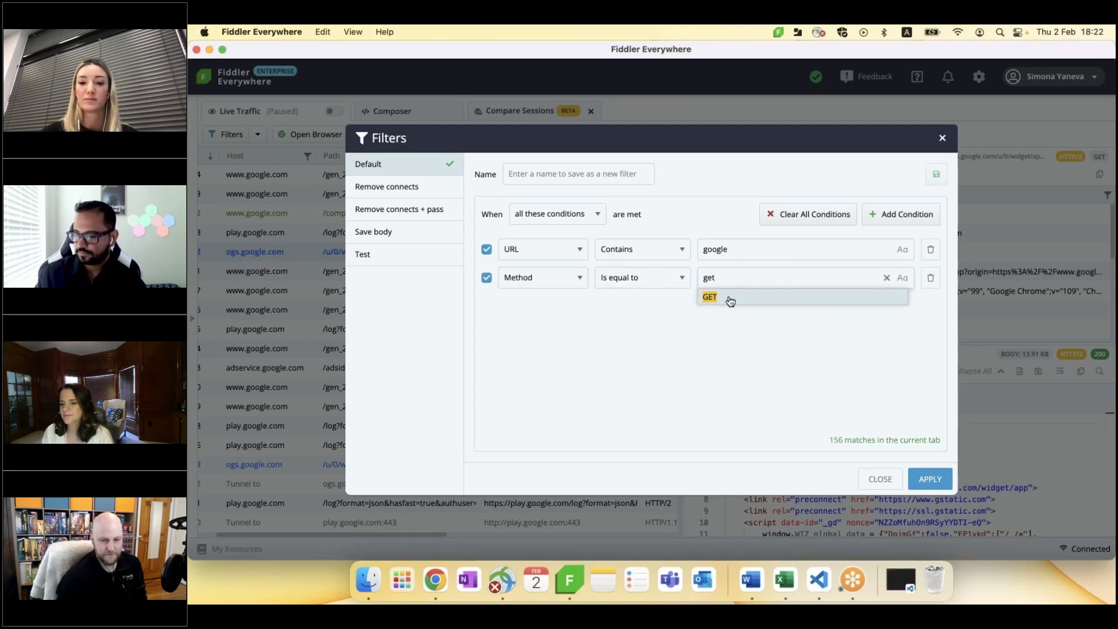
{"action": "left_click", "coordinate": [724, 298]}
- Add a third filter condition requiring that Body Size is not empty
{"action": "left_click", "coordinate": [882, 215]}
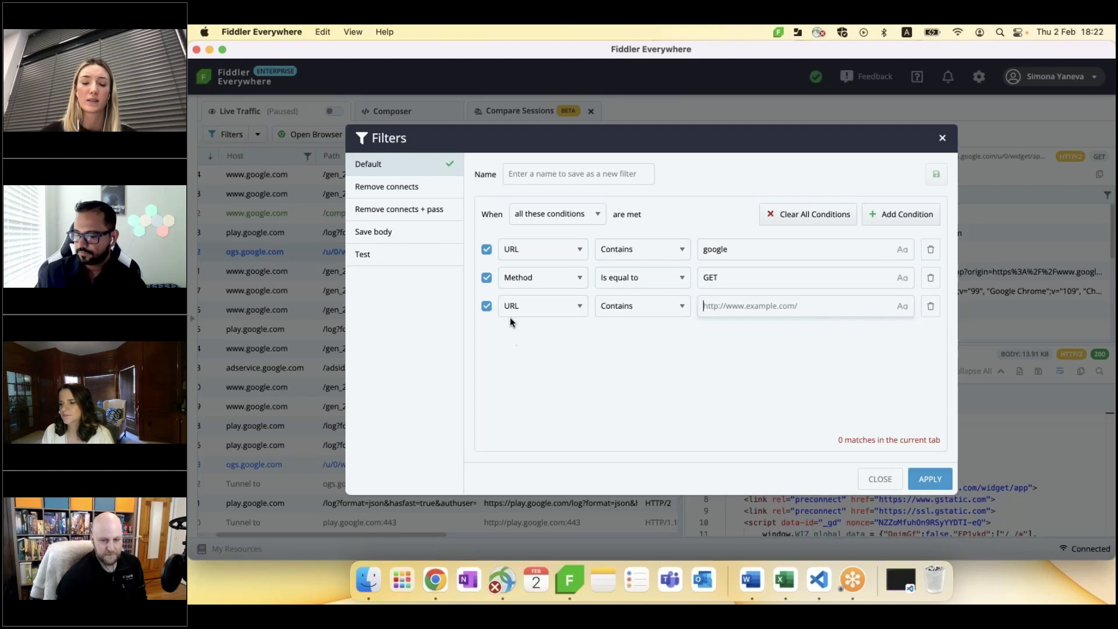
{"action": "left_click", "coordinate": [579, 306]}
{"action": "scroll", "coordinate": [549, 402], "scroll_direction": "down", "scroll_amount": 1}
{"action": "scroll", "coordinate": [550, 403], "scroll_direction": "down", "scroll_amount": 1}
{"action": "left_click", "coordinate": [546, 400]}
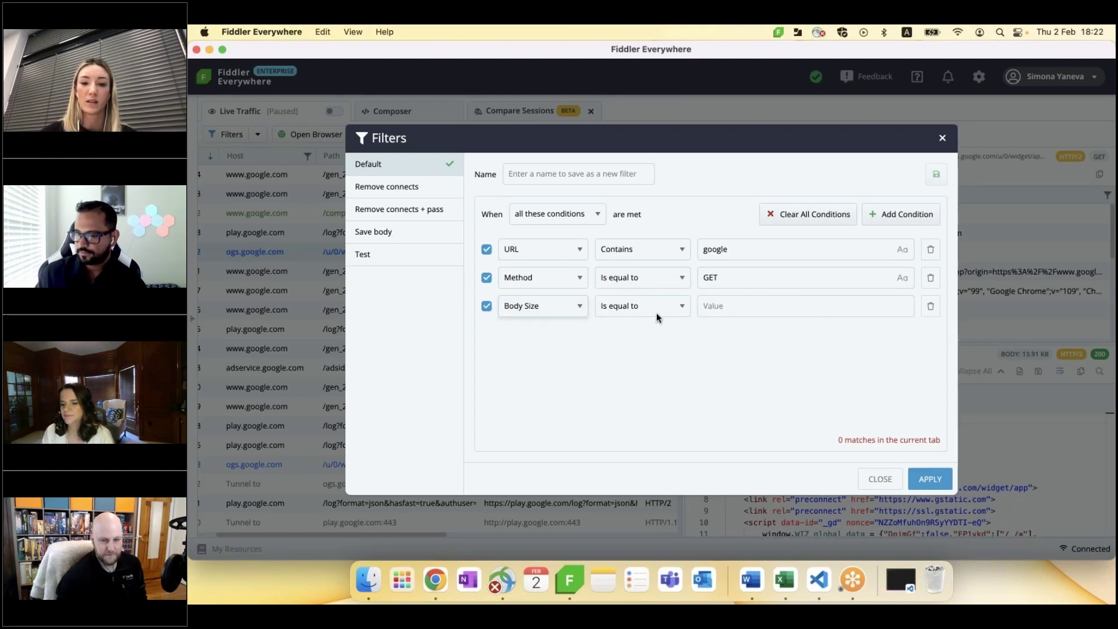
{"action": "left_click", "coordinate": [640, 306]}
{"action": "left_click", "coordinate": [631, 374]}
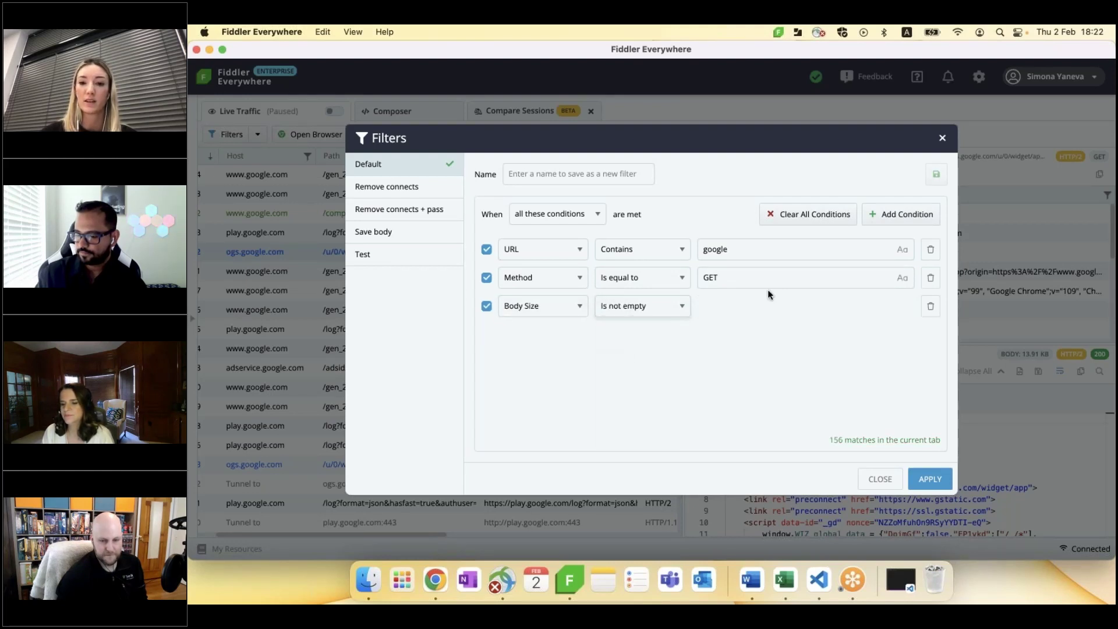
- Add a fourth filter condition requiring the Response Header Content-Type to contain "image"
{"action": "left_click", "coordinate": [896, 213]}
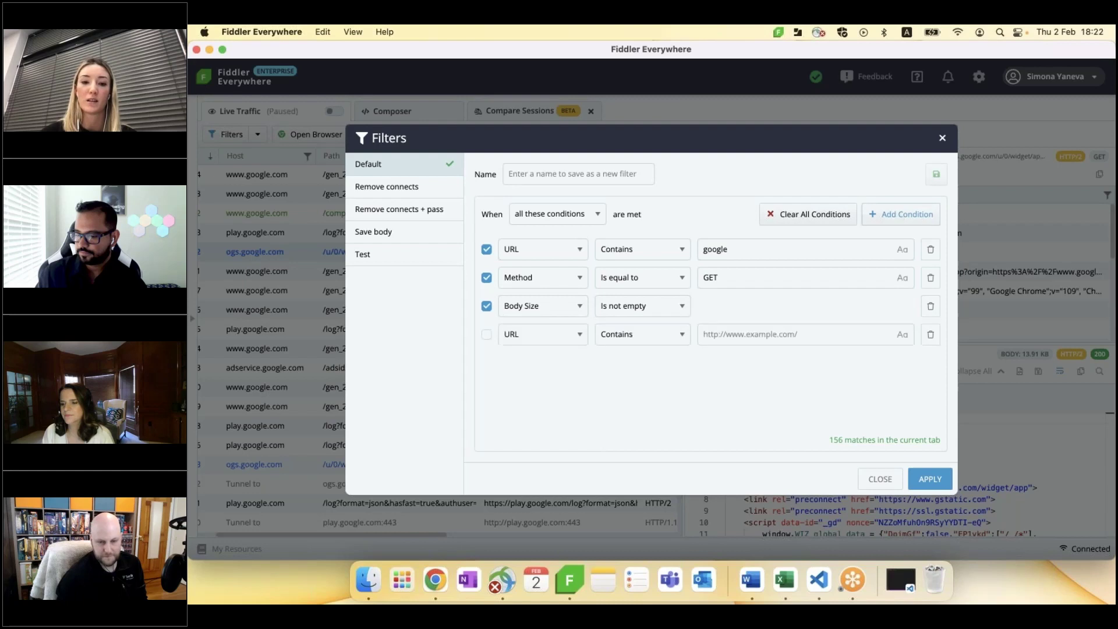
{"action": "left_click", "coordinate": [571, 334]}
{"action": "scroll", "coordinate": [549, 401], "scroll_direction": "down", "scroll_amount": 2}
{"action": "scroll", "coordinate": [549, 401], "scroll_direction": "down", "scroll_amount": 3}
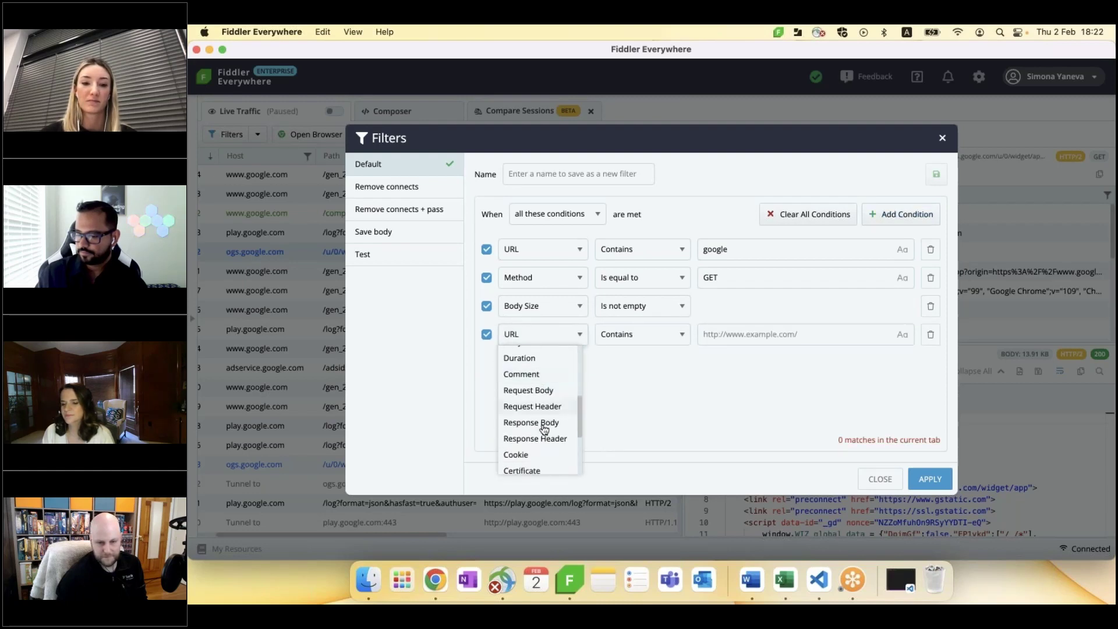
{"action": "left_click", "coordinate": [548, 440]}
{"action": "left_click", "coordinate": [634, 336]}
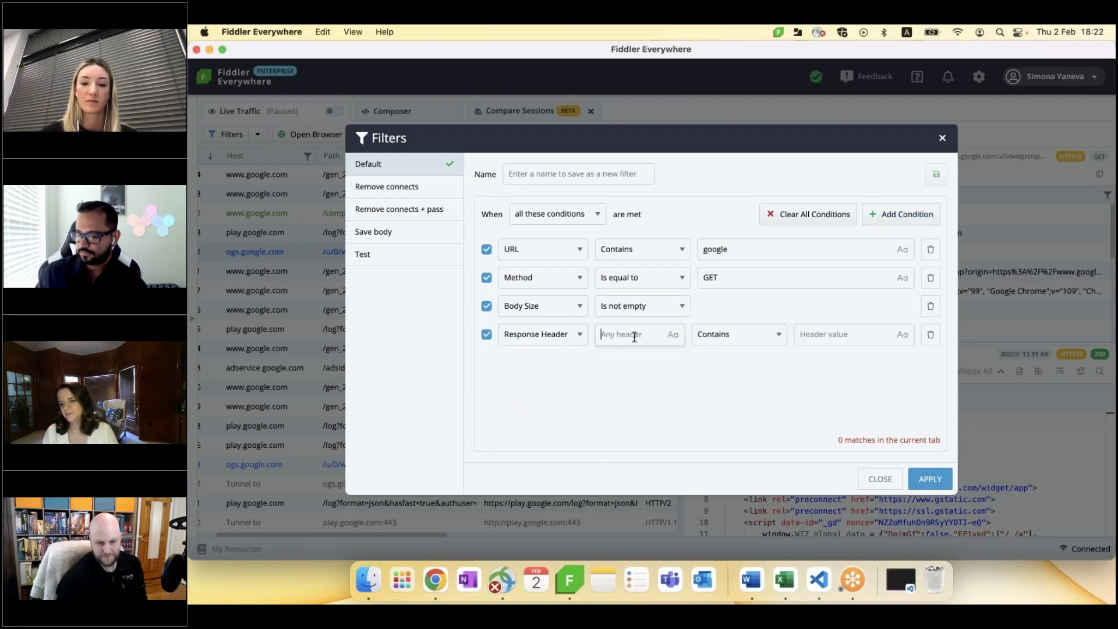
{"action": "type", "text": "dont"}
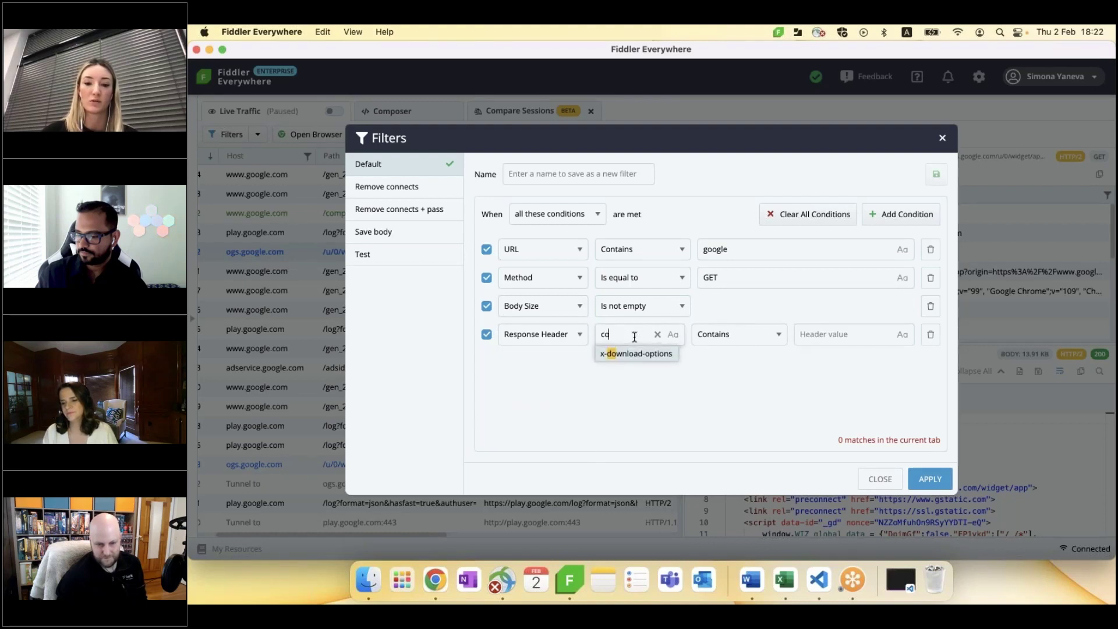
{"action": "left_click", "coordinate": [624, 397]}
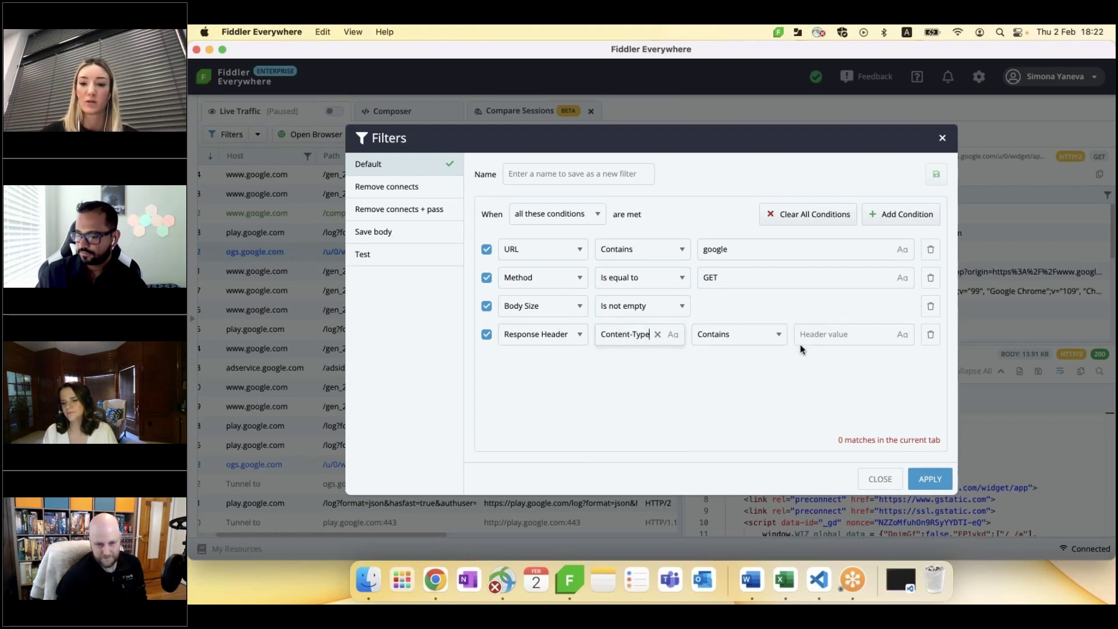
{"action": "left_click", "coordinate": [809, 335]}
{"action": "type", "text": "image"}
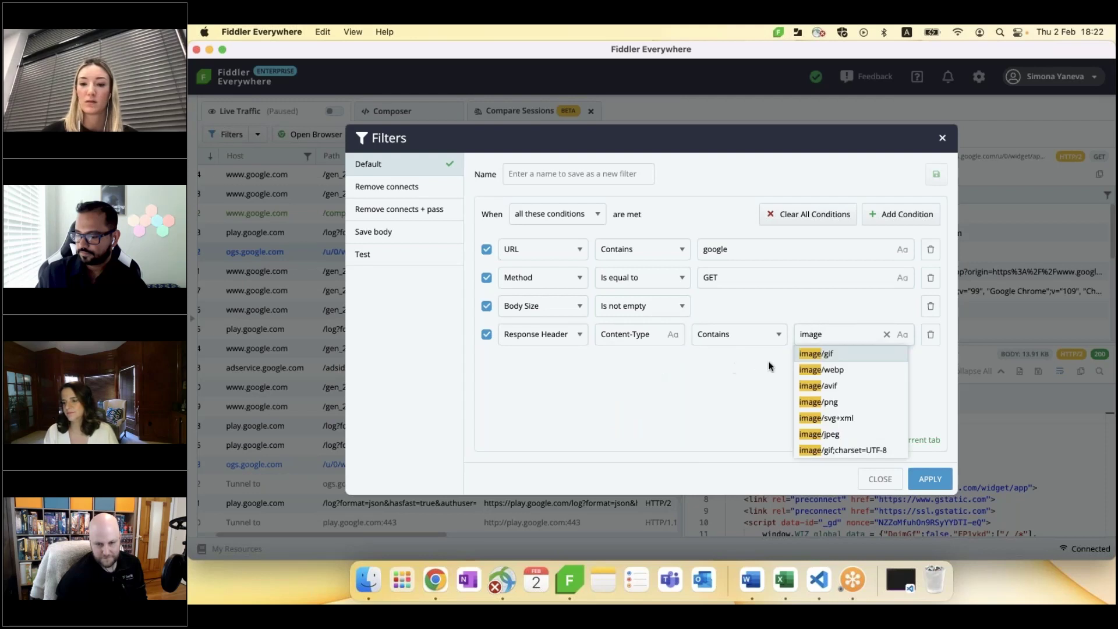
{"action": "left_click", "coordinate": [764, 362]}
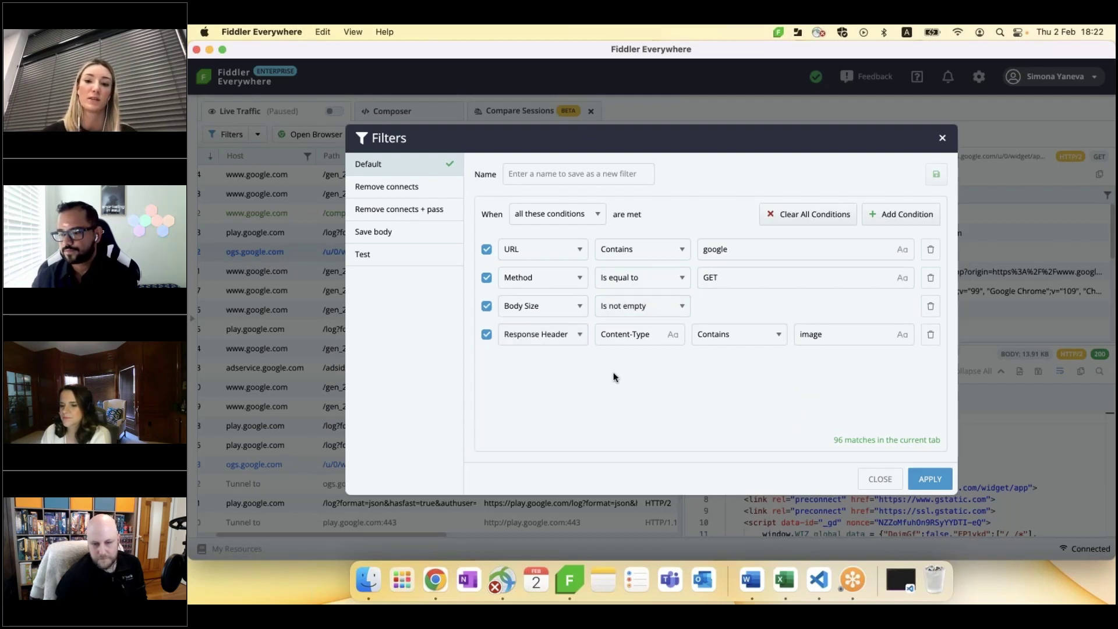
- Check the match count and apply the filter with all four conditions to the live traffic
{"action": "left_click_drag", "start_coordinate": [820, 439], "coordinate": [879, 440]}
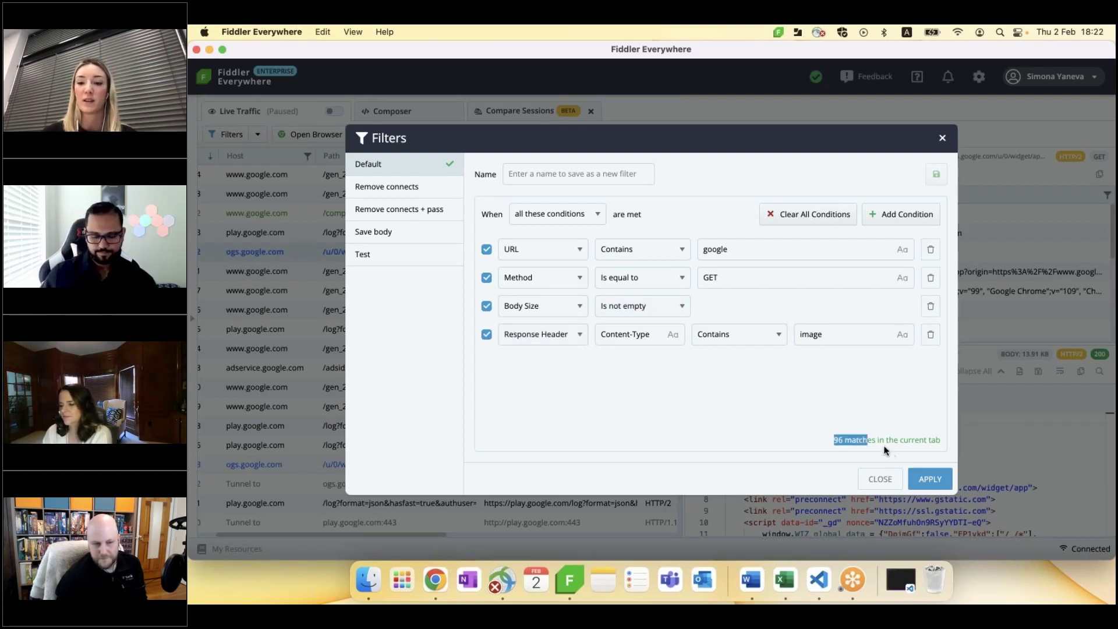
{"action": "left_click", "coordinate": [920, 478]}
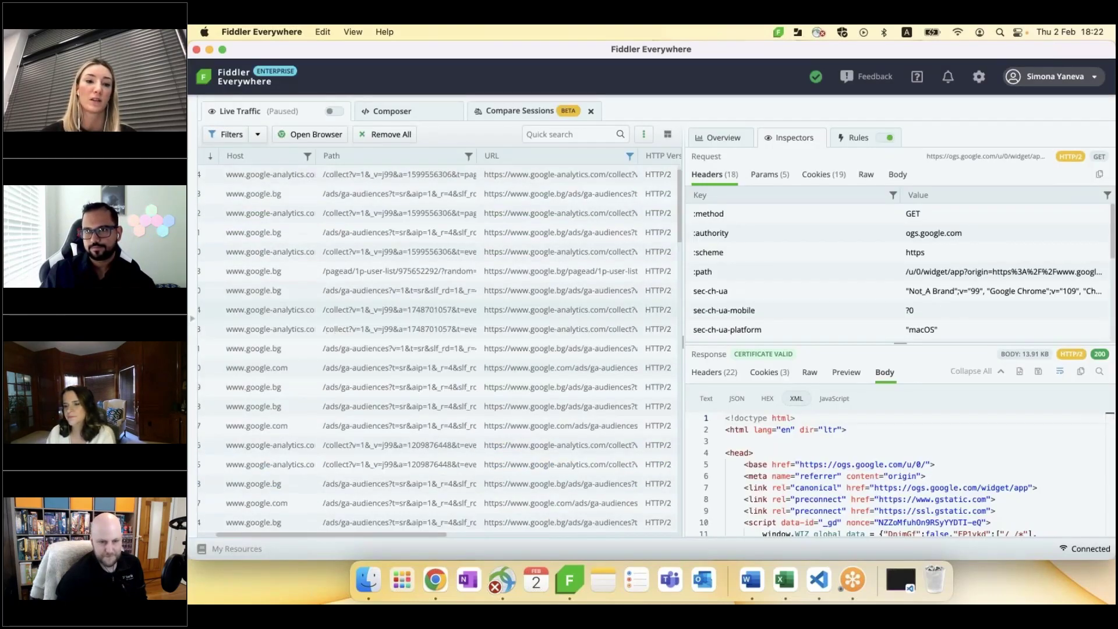
{"action": "scroll", "coordinate": [437, 349], "scroll_direction": "up", "scroll_amount": 10}
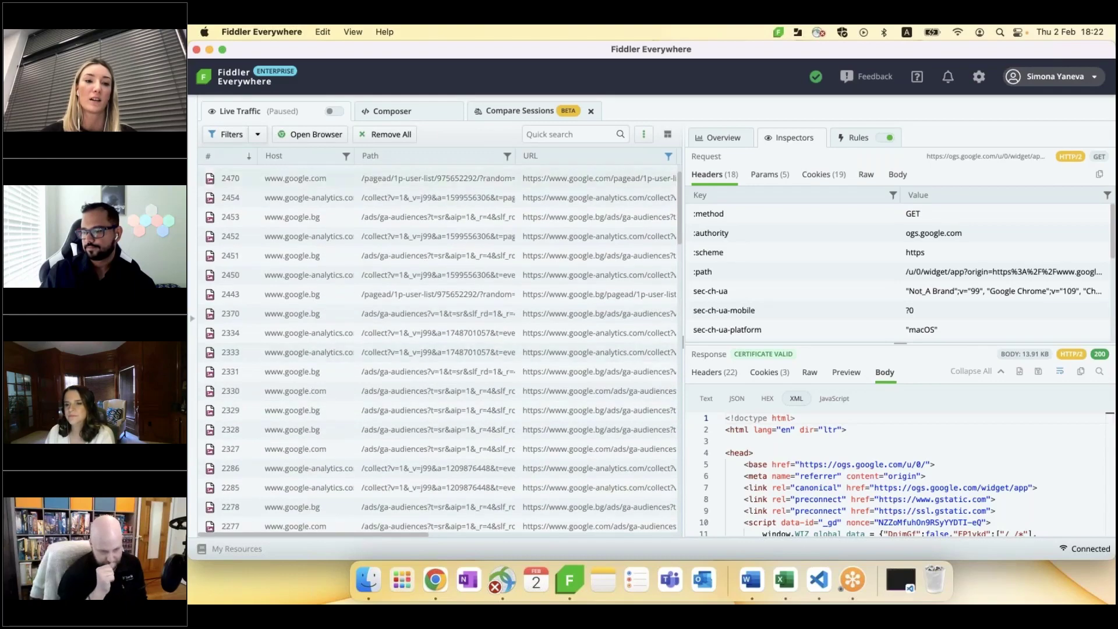
- Disable the Response Header condition in the filter, comparing match counts with it on and off, and reapply the filter
{"action": "left_click", "coordinate": [233, 134]}
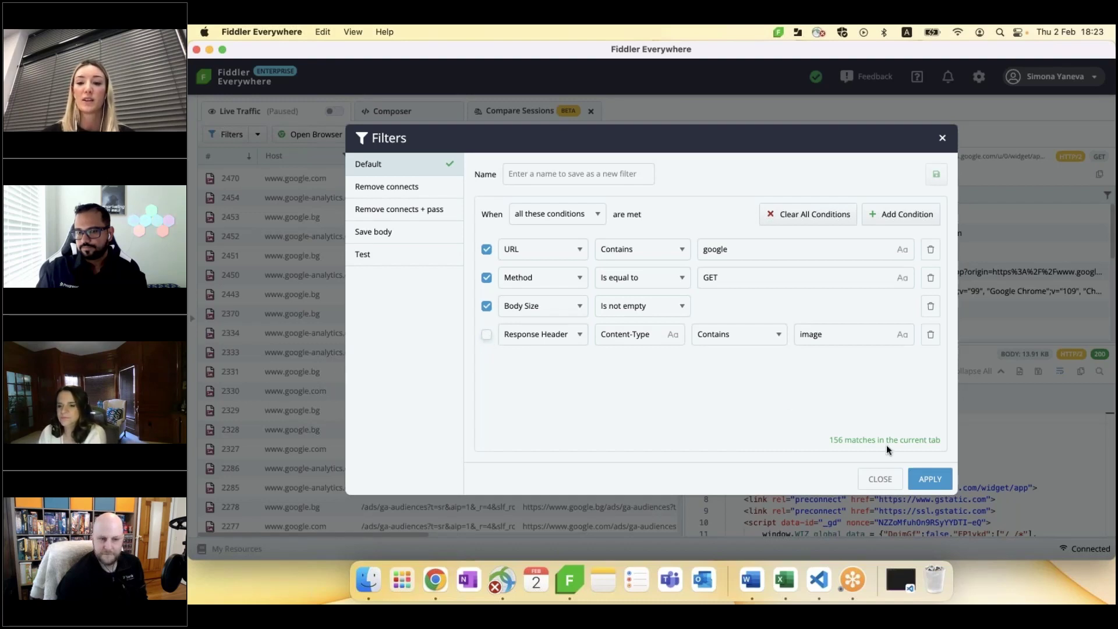
{"action": "triple_click", "coordinate": [838, 440]}
{"action": "left_click", "coordinate": [829, 438]}
{"action": "left_click_drag", "start_coordinate": [829, 438], "coordinate": [855, 438]}
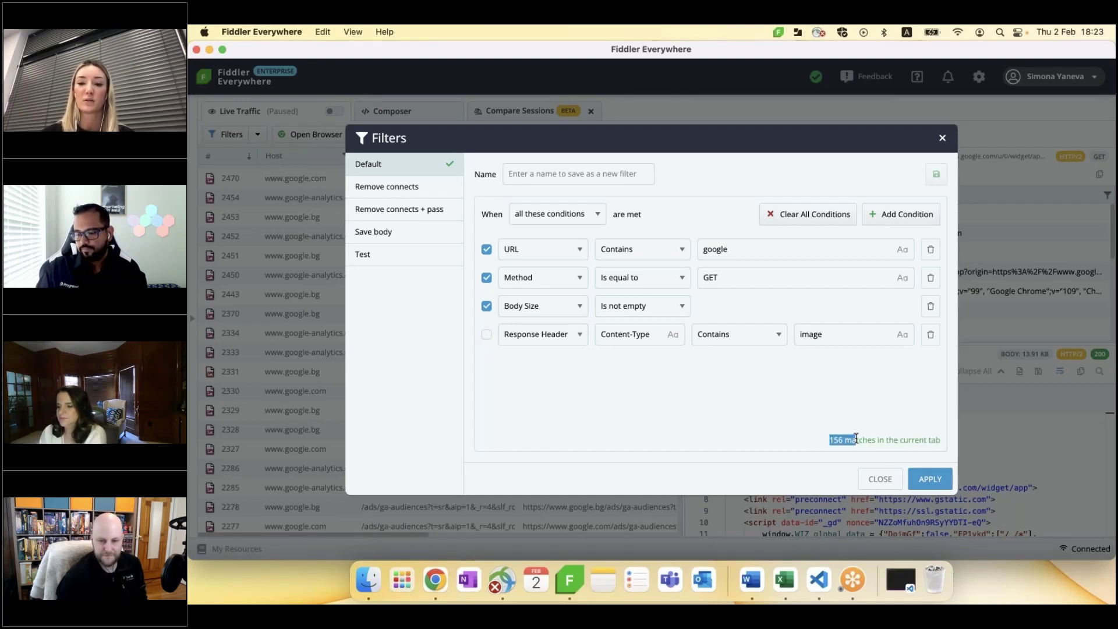
{"action": "left_click", "coordinate": [487, 335]}
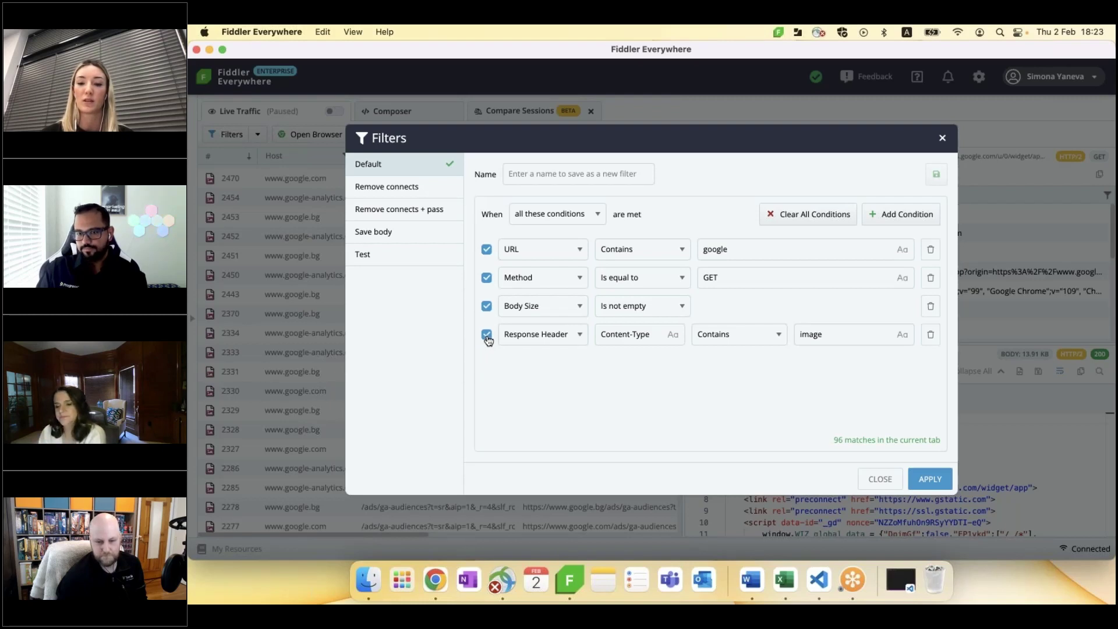
{"action": "left_click", "coordinate": [487, 336]}
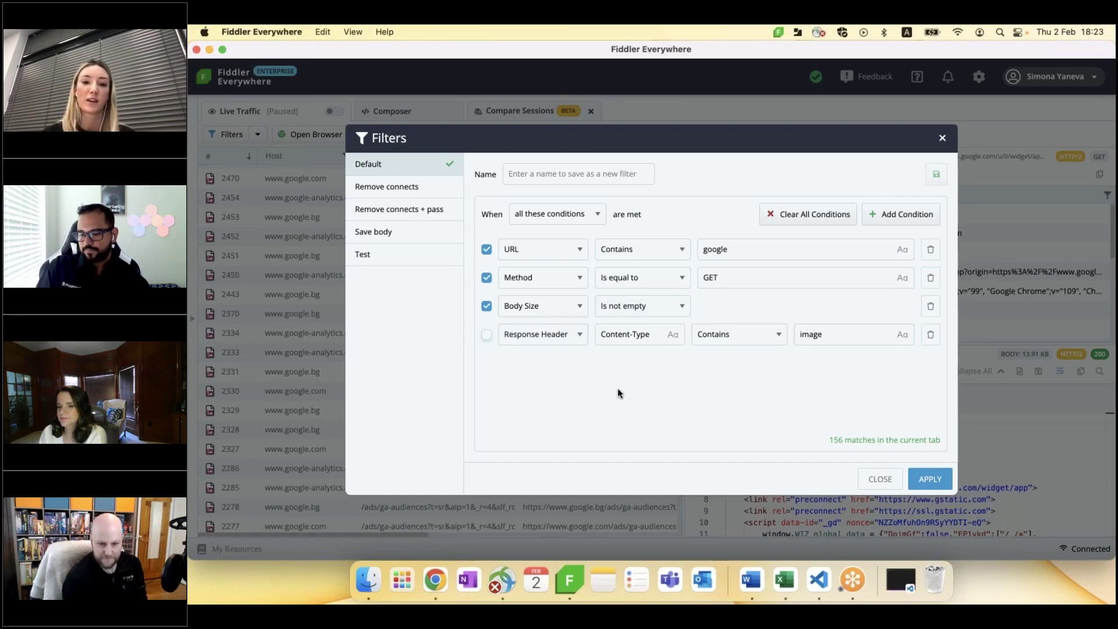
{"action": "left_click", "coordinate": [930, 478]}
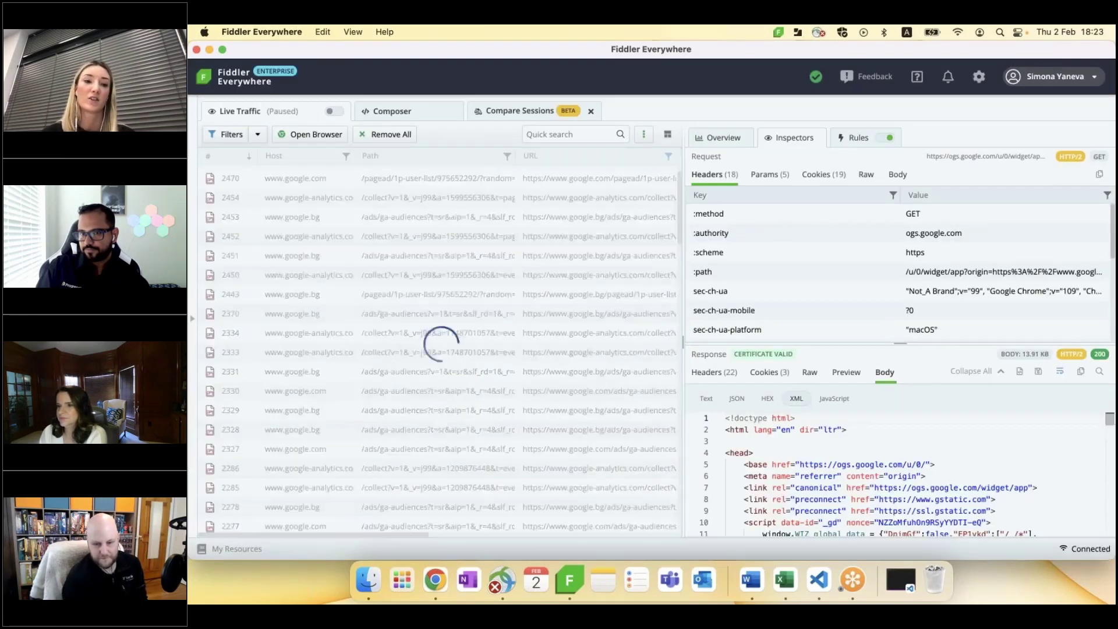
- Save the current conditions as a new filter named "demo", apply it, and check that it is the active filter
{"action": "left_click", "coordinate": [232, 134]}
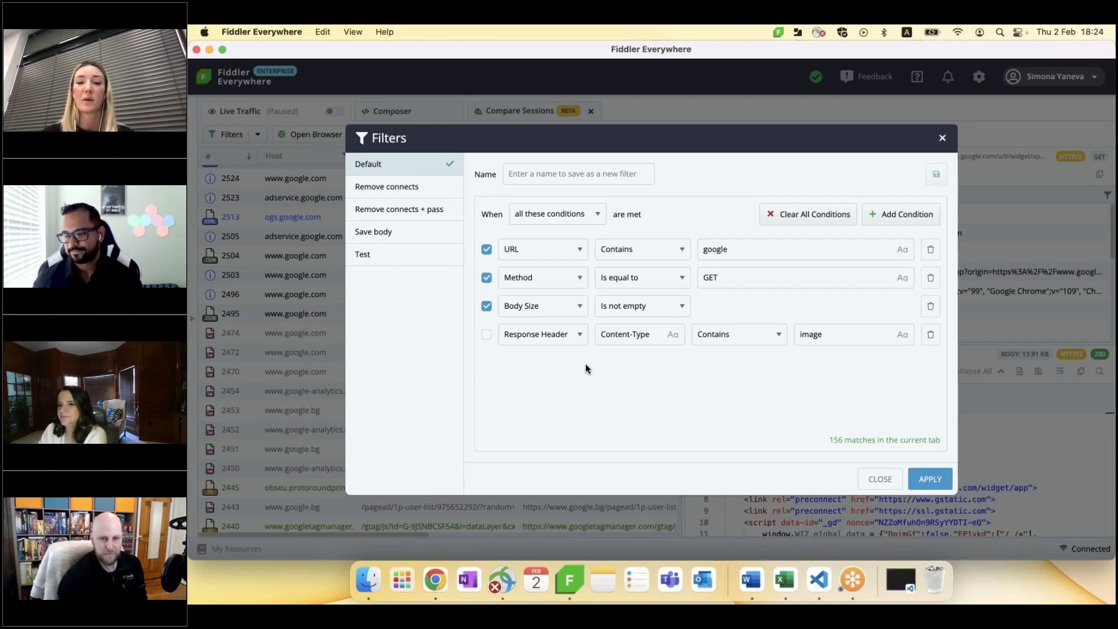
{"action": "left_click", "coordinate": [571, 181]}
{"action": "type", "text": "demo"}
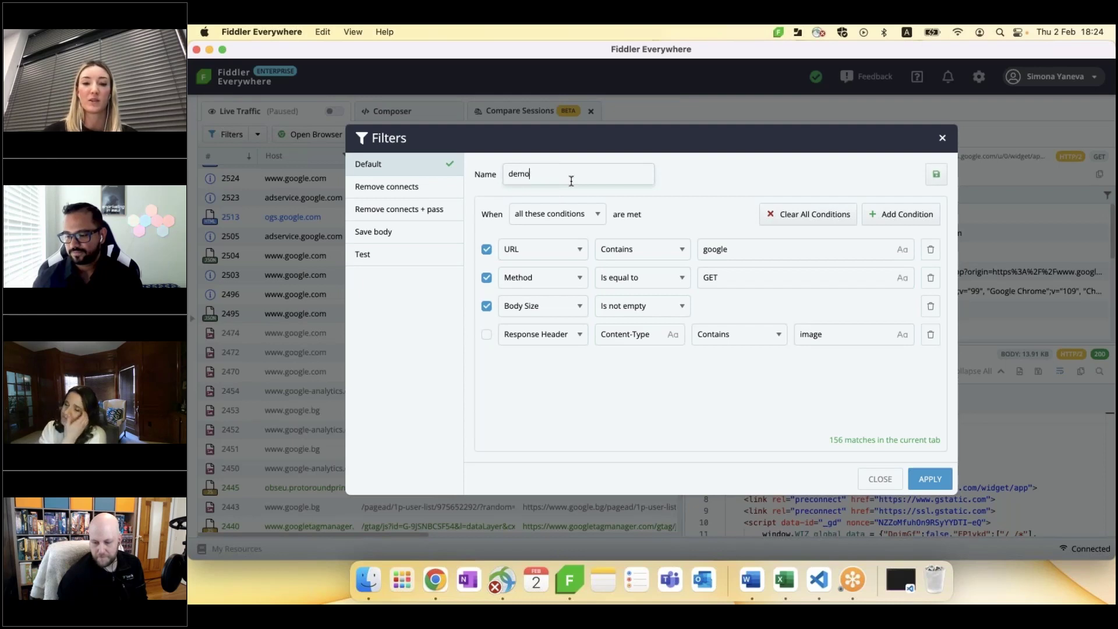
{"action": "left_click", "coordinate": [935, 174]}
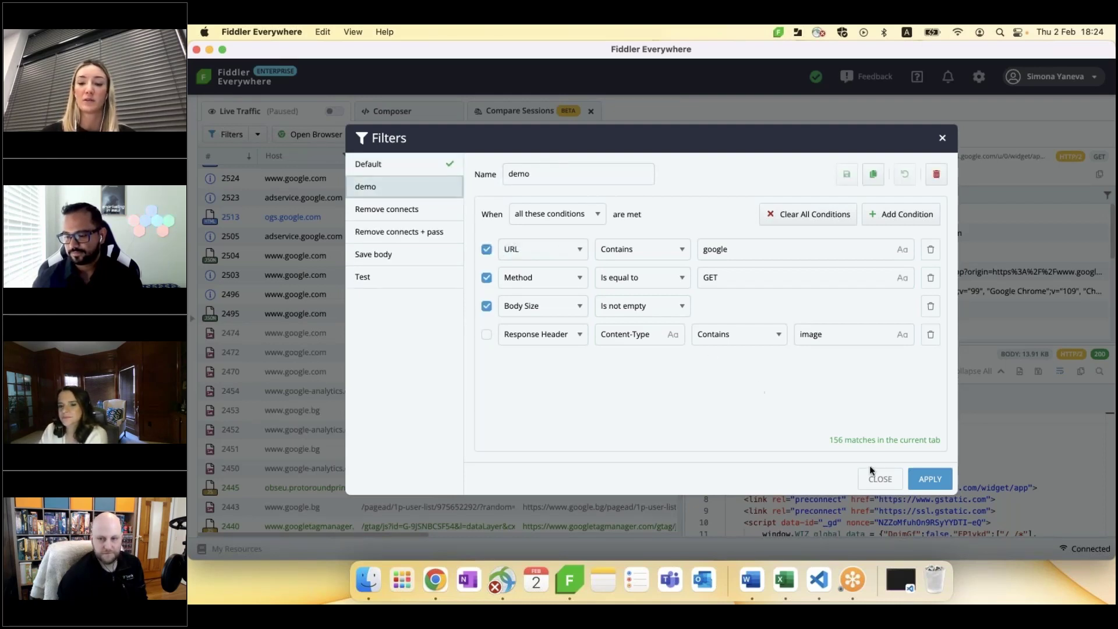
{"action": "left_click", "coordinate": [930, 478]}
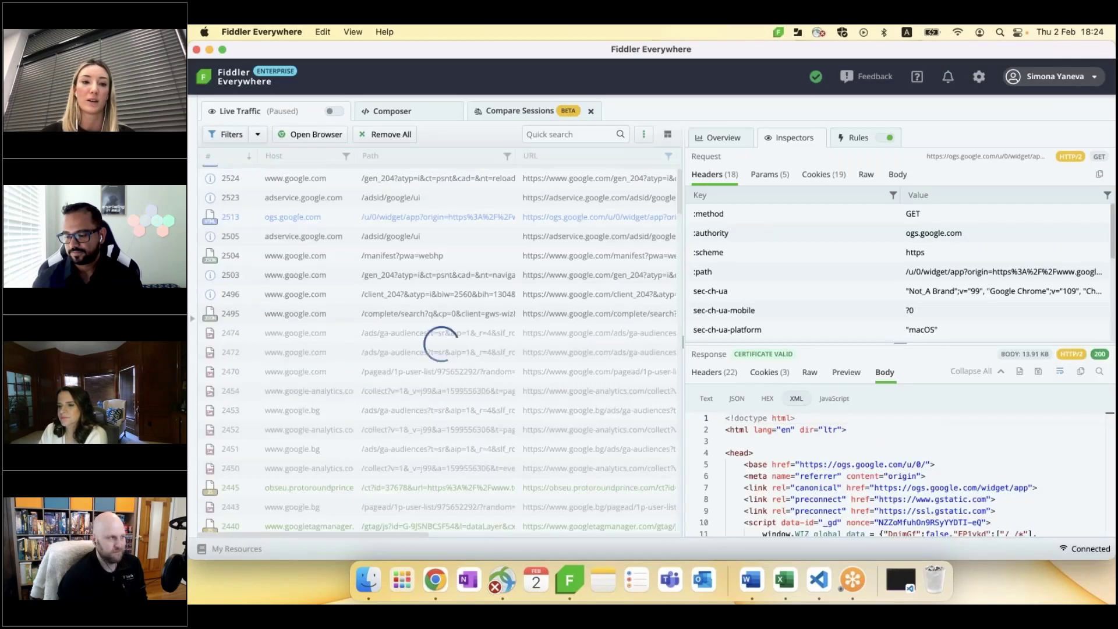
{"action": "left_click", "coordinate": [228, 135]}
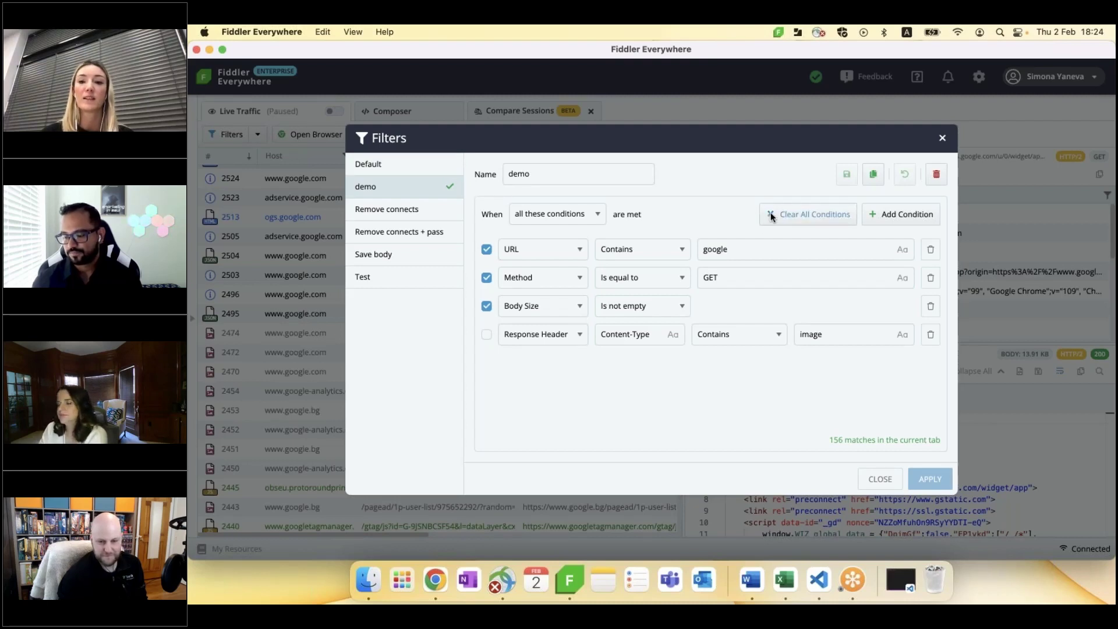
{"action": "left_click", "coordinate": [943, 139]}
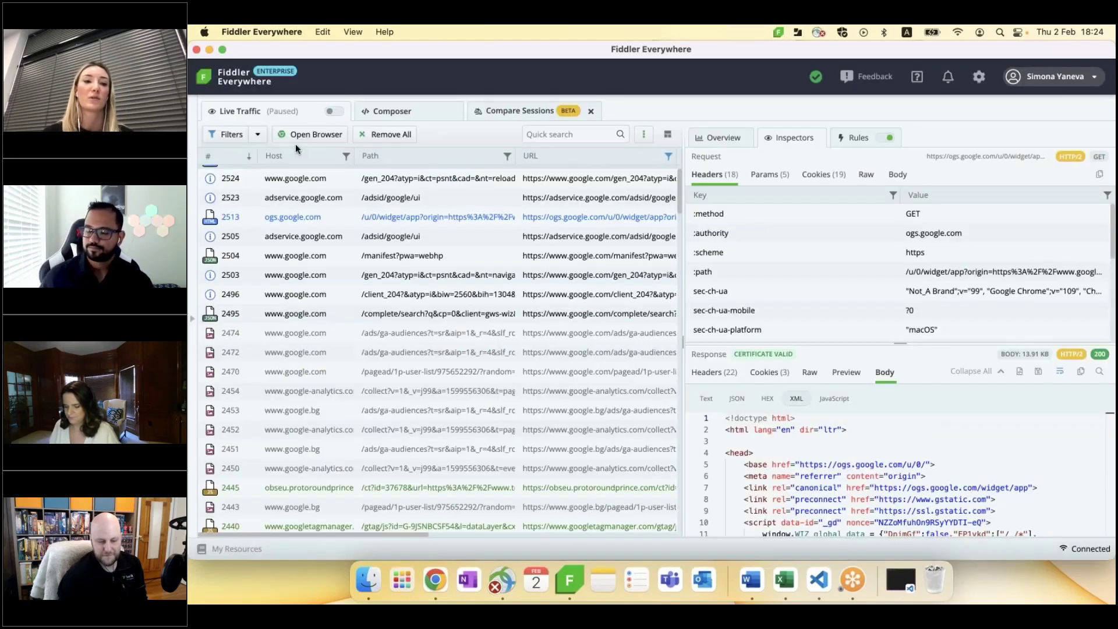
- Disable the active filter and apply the saved filter "Remove connects" to the live traffic
{"action": "left_click", "coordinate": [261, 136]}
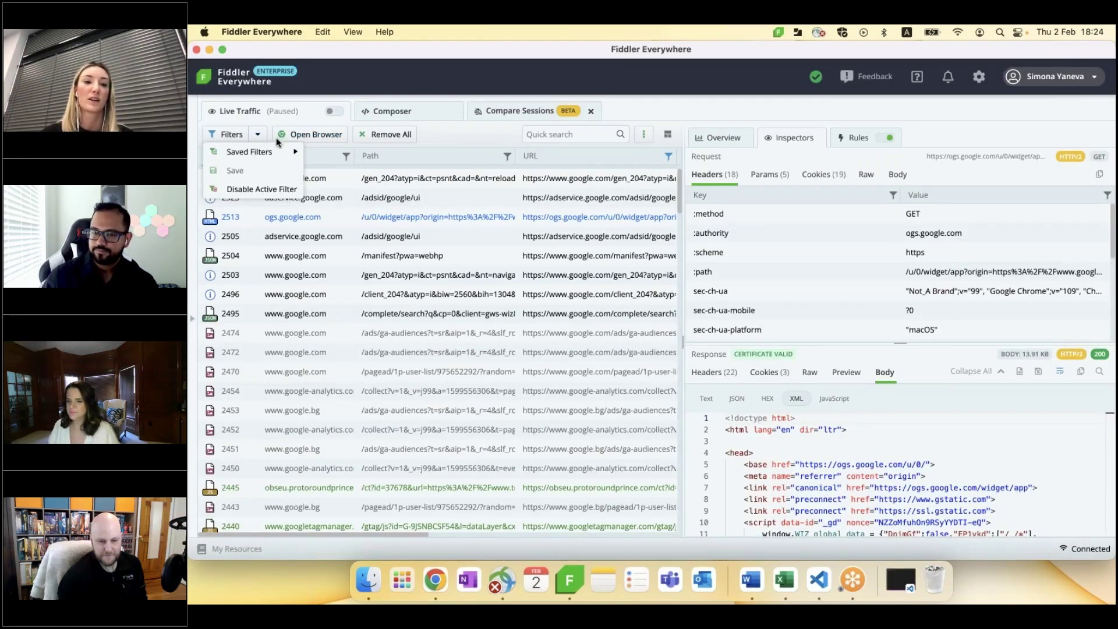
{"action": "left_click", "coordinate": [240, 187]}
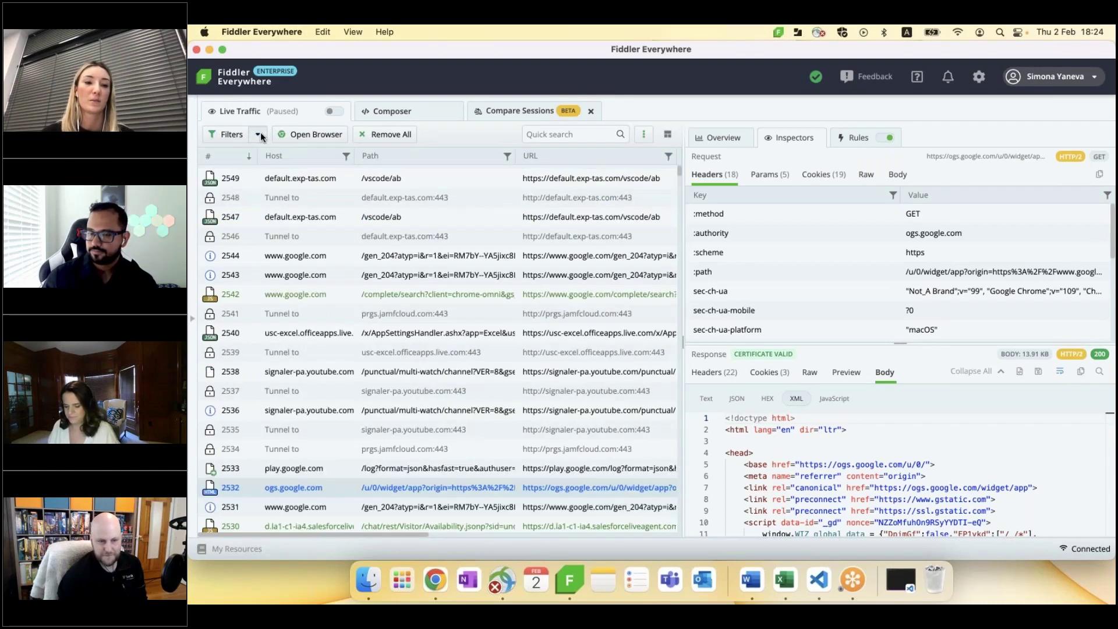
{"action": "left_click", "coordinate": [261, 135]}
{"action": "mouse_move", "coordinate": [264, 153]}
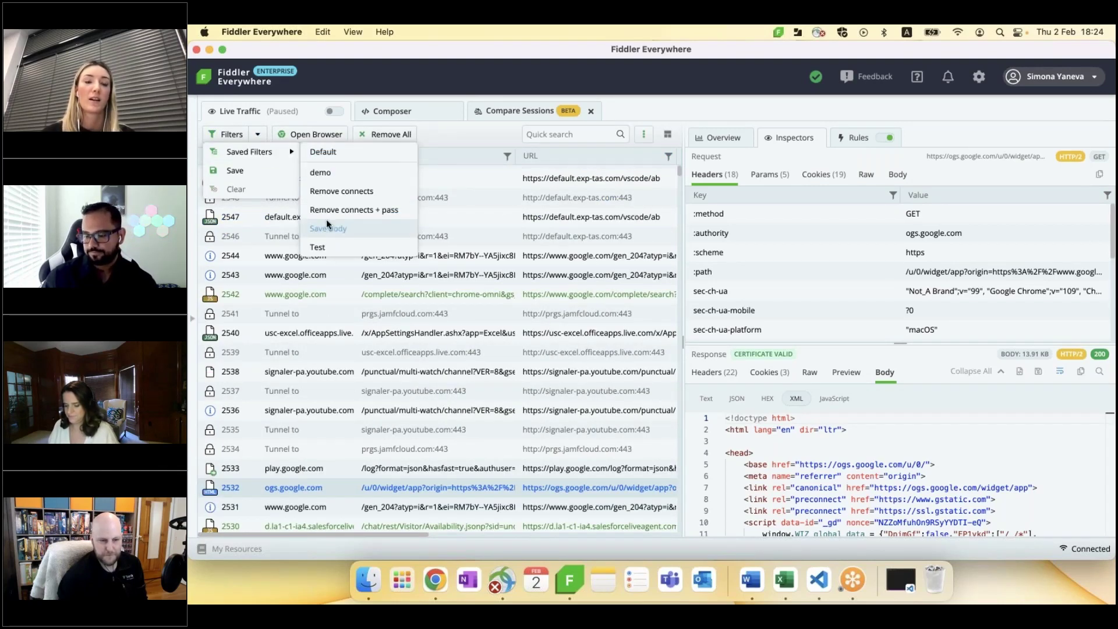
{"action": "left_click", "coordinate": [375, 190]}
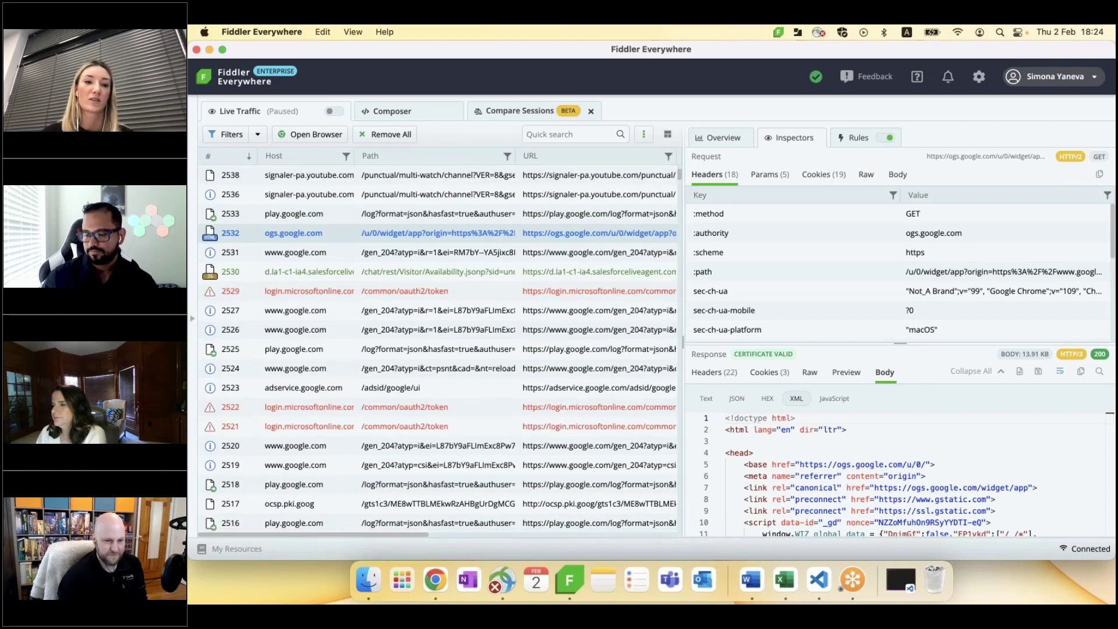
- Review the list of saved filters to see which one is active
{"action": "left_click", "coordinate": [257, 135]}
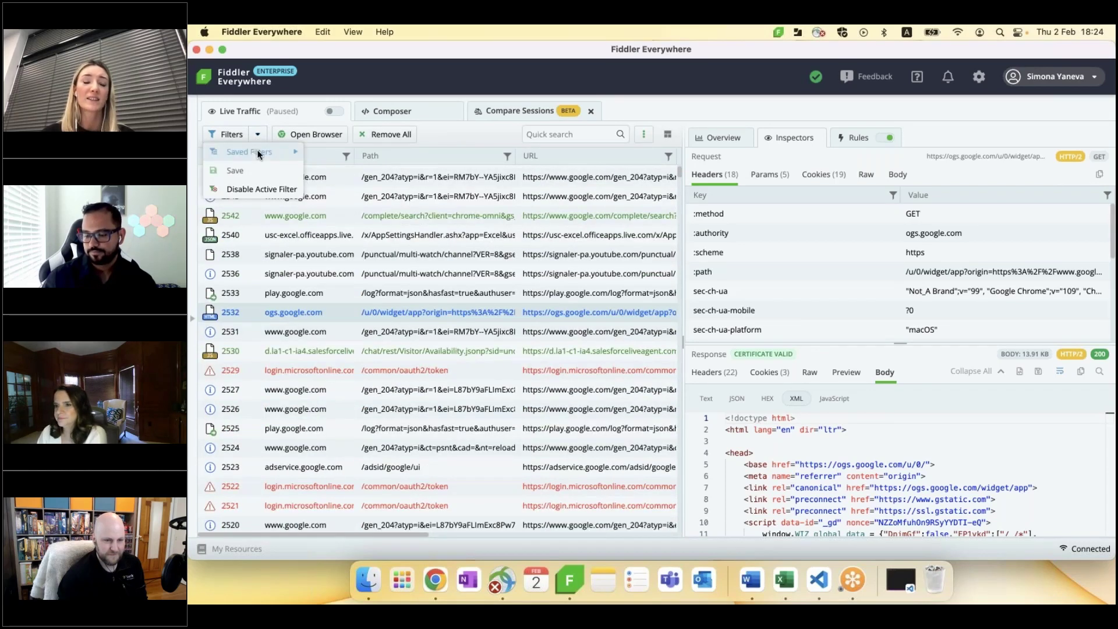
{"action": "mouse_move", "coordinate": [262, 152]}
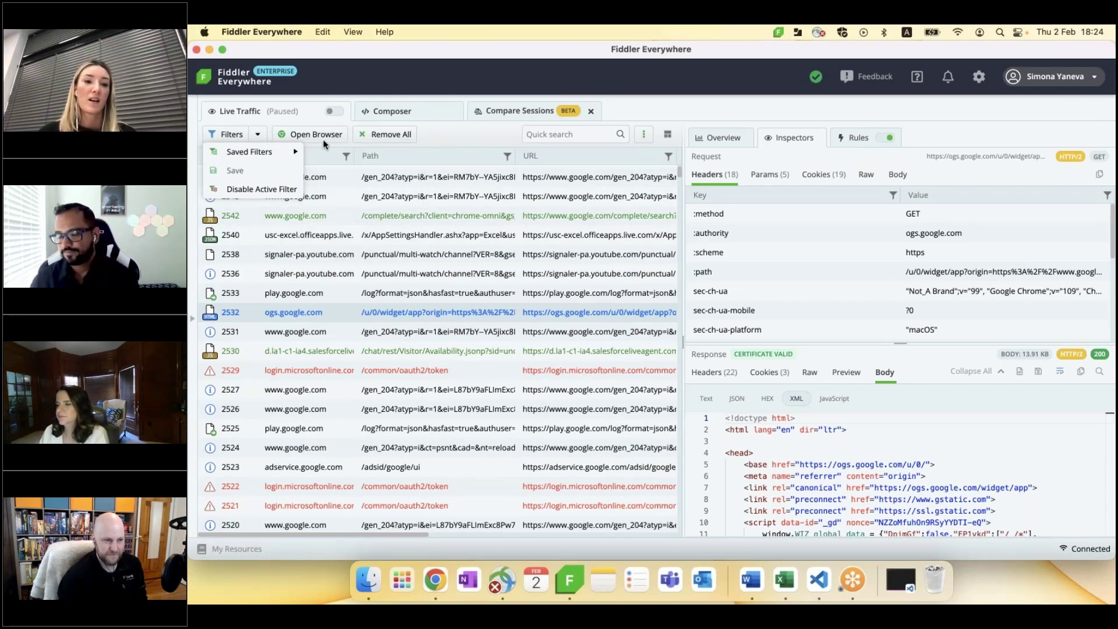
{"action": "left_click", "coordinate": [236, 135]}
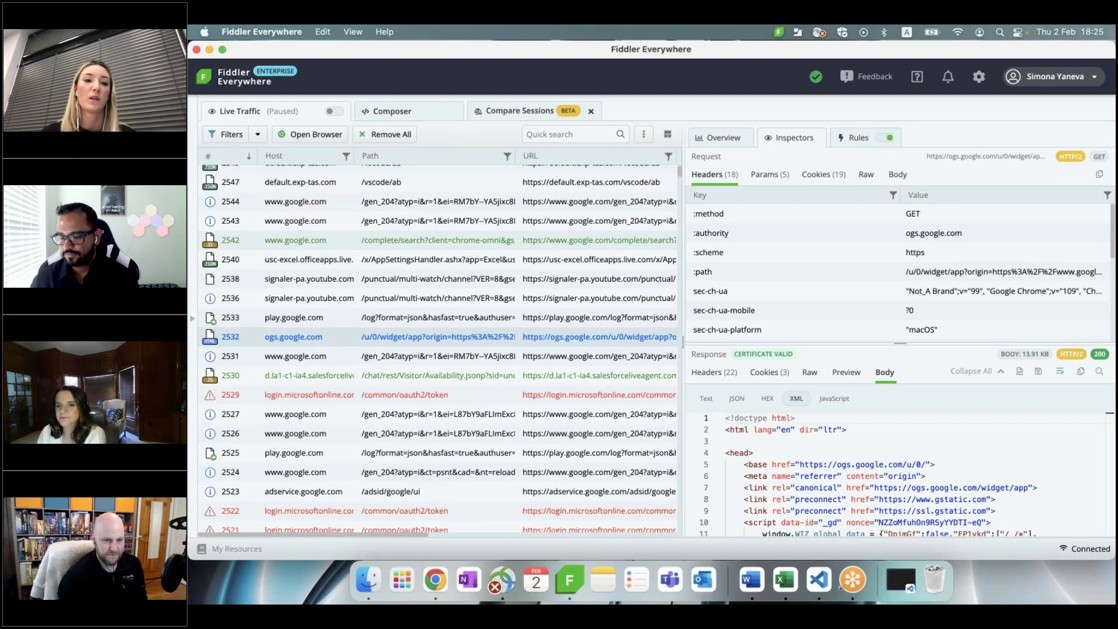
{"action": "left_click", "coordinate": [260, 135]}
{"action": "mouse_move", "coordinate": [250, 151]}
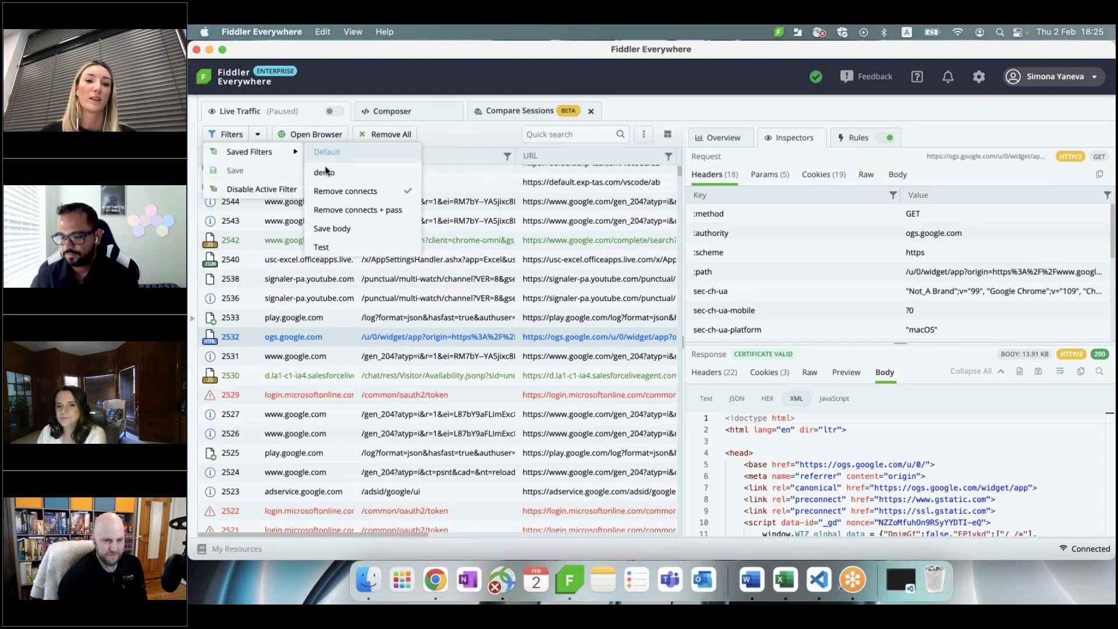
{"action": "left_click", "coordinate": [455, 142]}
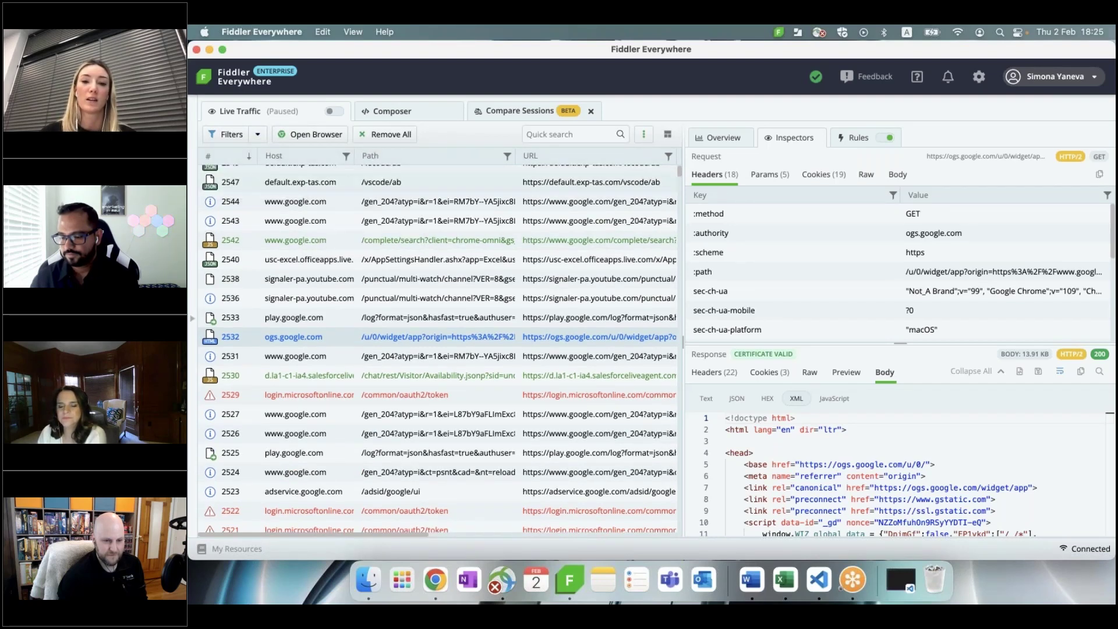
- Apply a column filter requiring the URL to contain "google"
{"action": "scroll", "coordinate": [524, 350], "scroll_direction": "right", "scroll_amount": 3}
{"action": "left_click", "coordinate": [623, 156]}
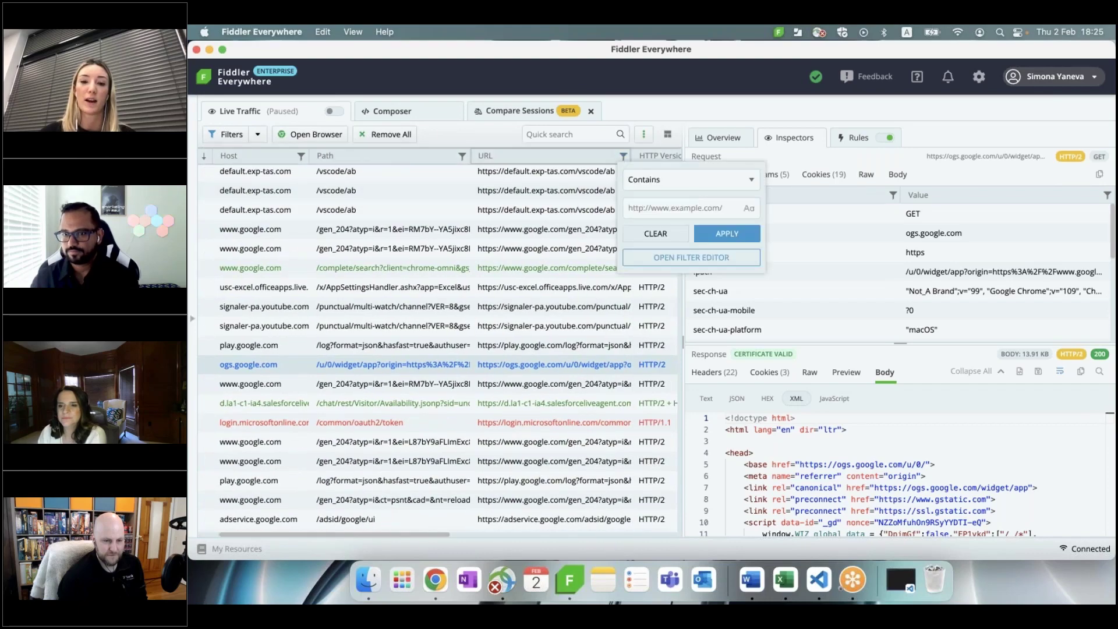
{"action": "type", "text": "google"}
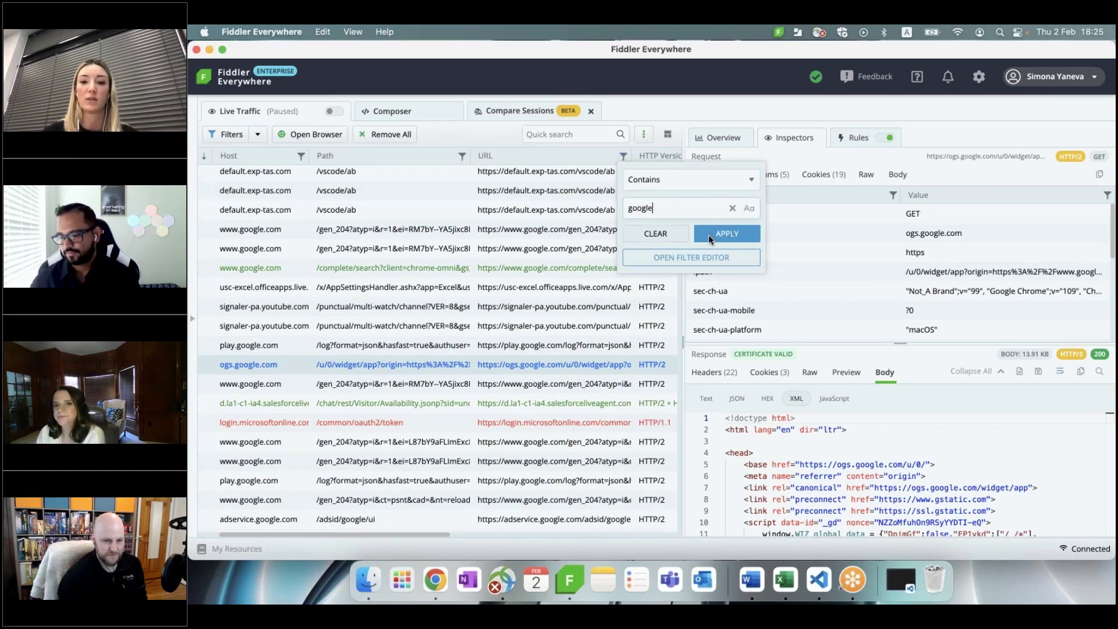
{"action": "left_click", "coordinate": [722, 236]}
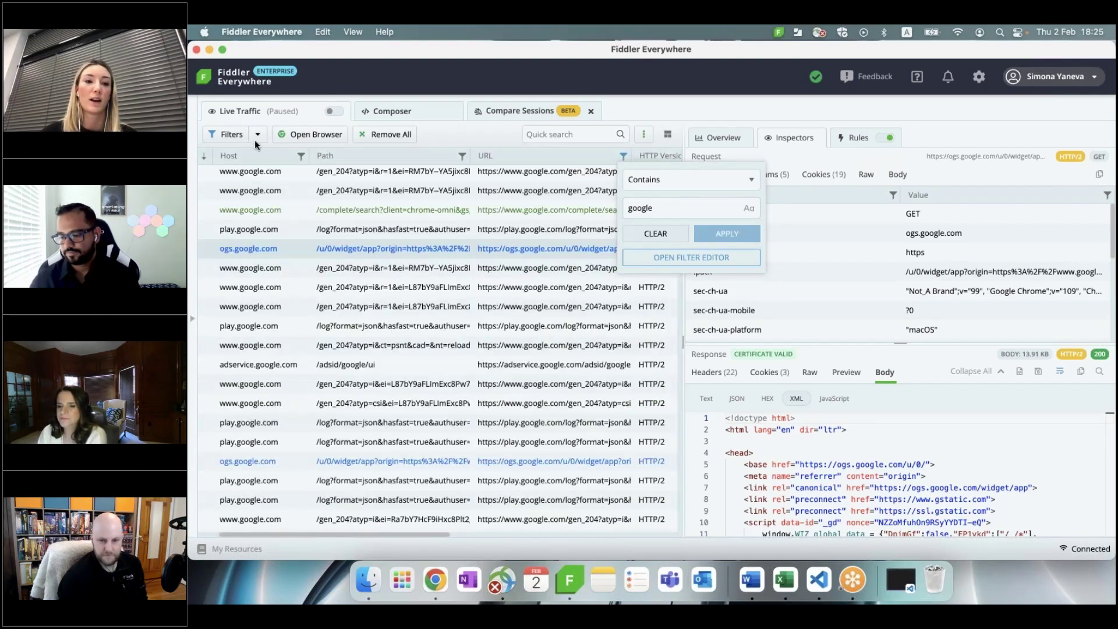
- Examine the conditions of the "Remove connects" filter and its unsaved-change marker in the saved filters
{"action": "left_click", "coordinate": [231, 134]}
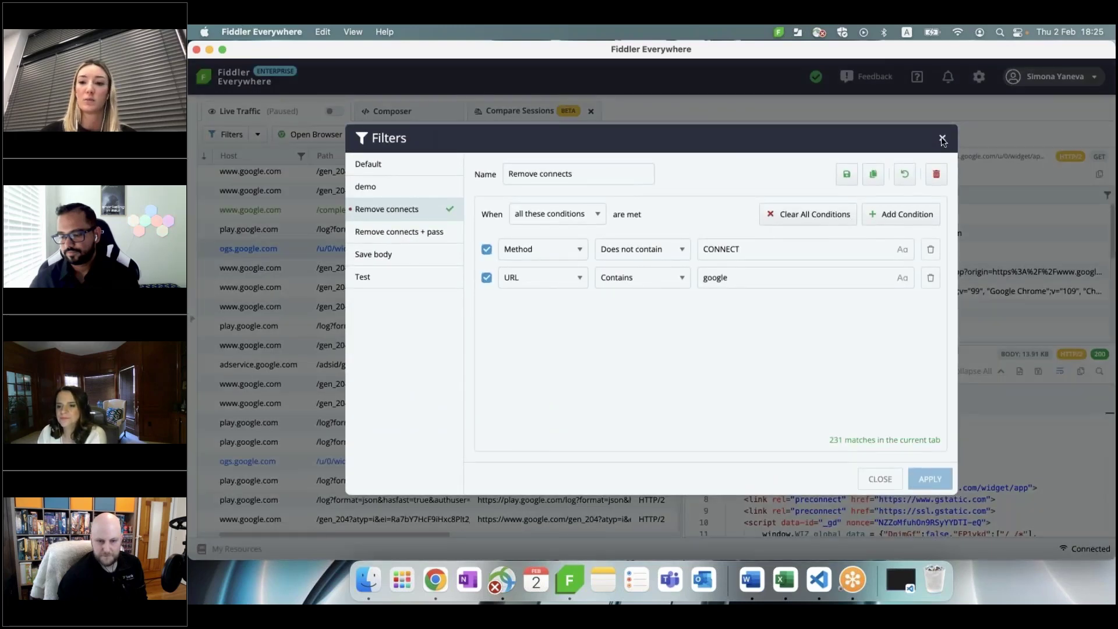
{"action": "key", "text": "Escape"}
{"action": "left_click", "coordinate": [257, 135]}
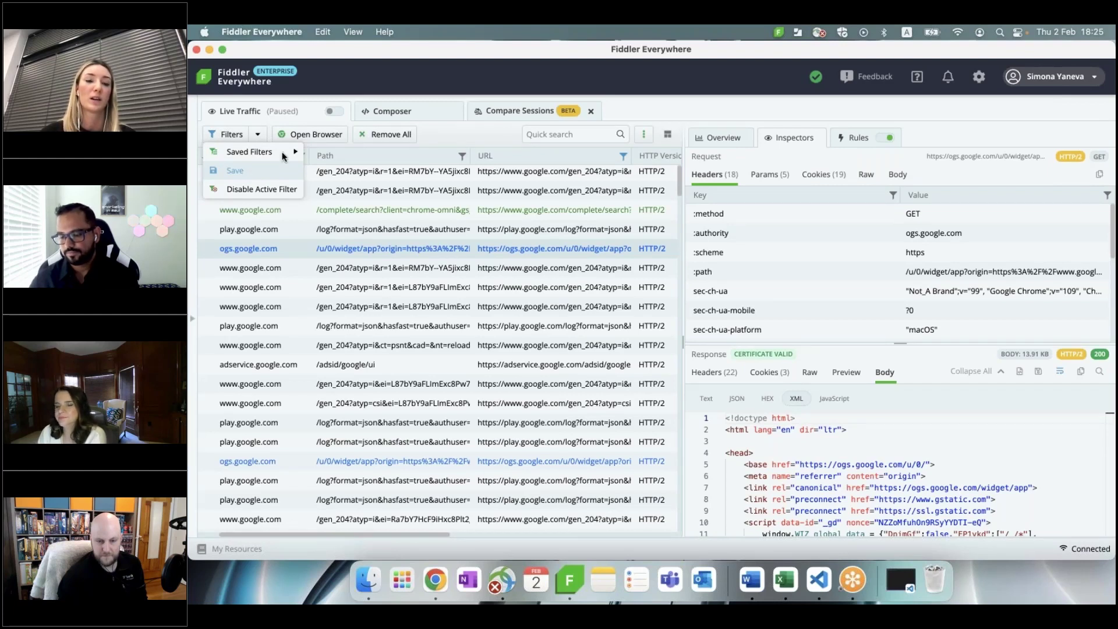
{"action": "mouse_move", "coordinate": [284, 152]}
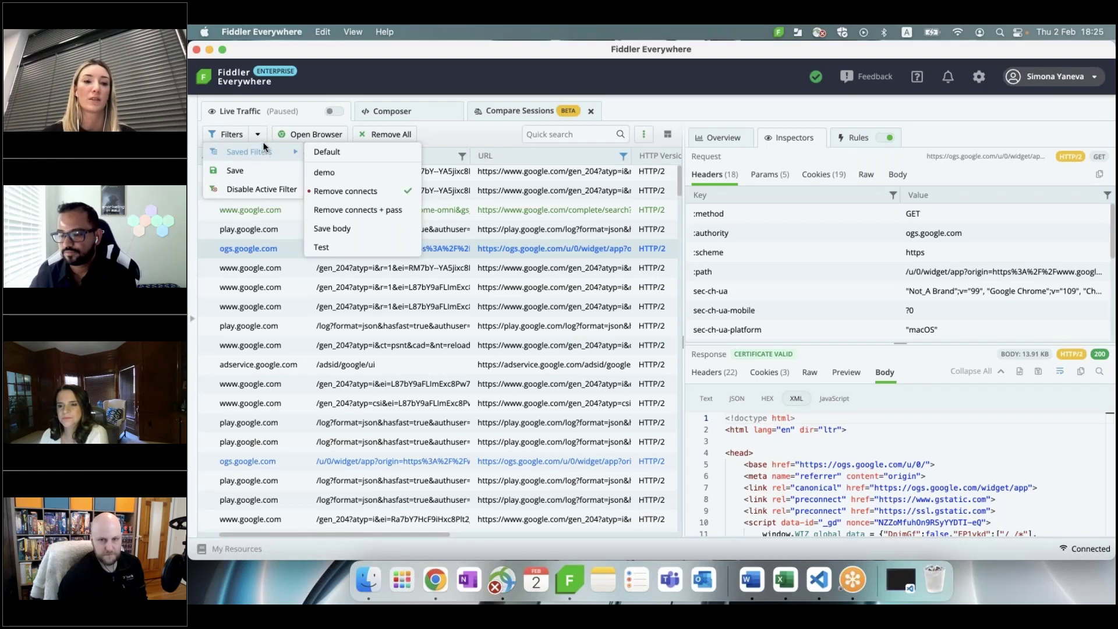
- Duplicate the modified "Remove connects" filter as a separate saved filter and close the filter editor
{"action": "left_click", "coordinate": [241, 135]}
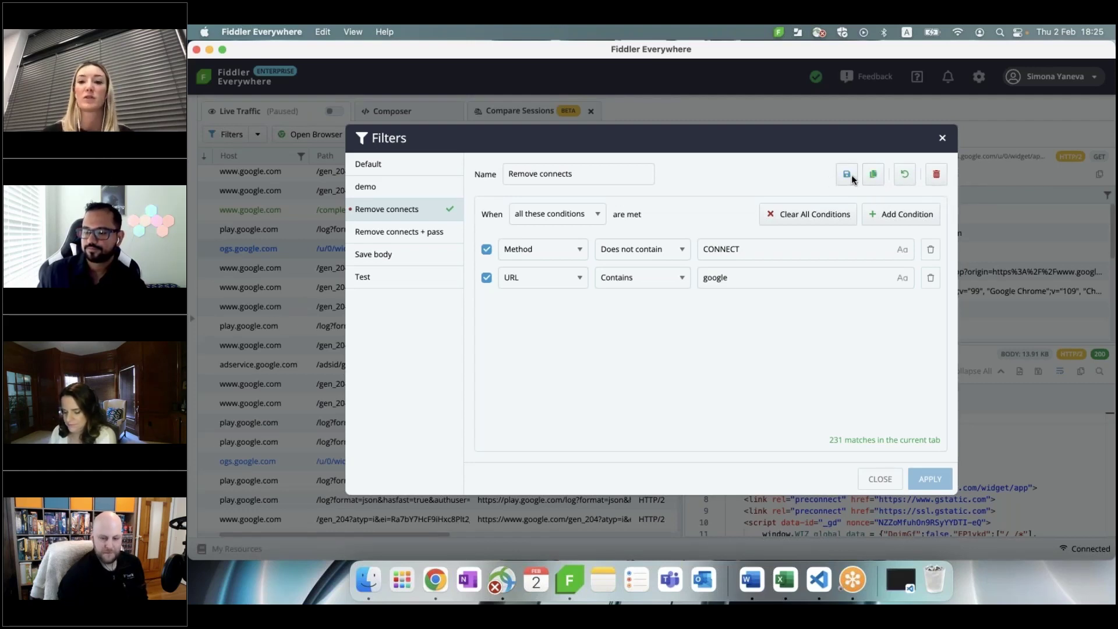
{"action": "left_click", "coordinate": [883, 178]}
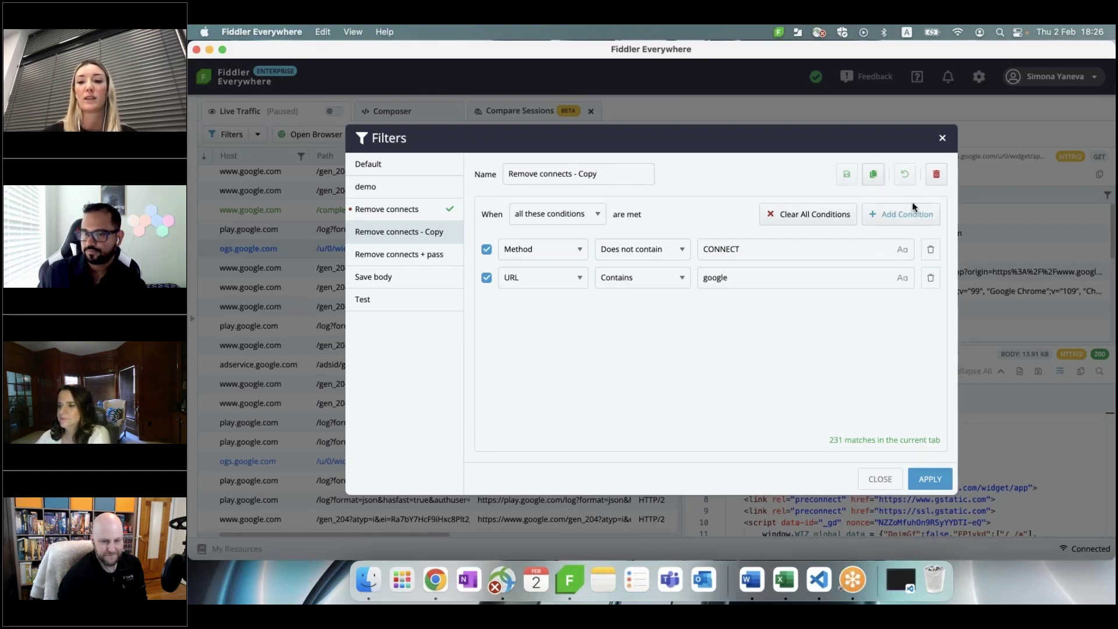
{"action": "left_click", "coordinate": [942, 138]}
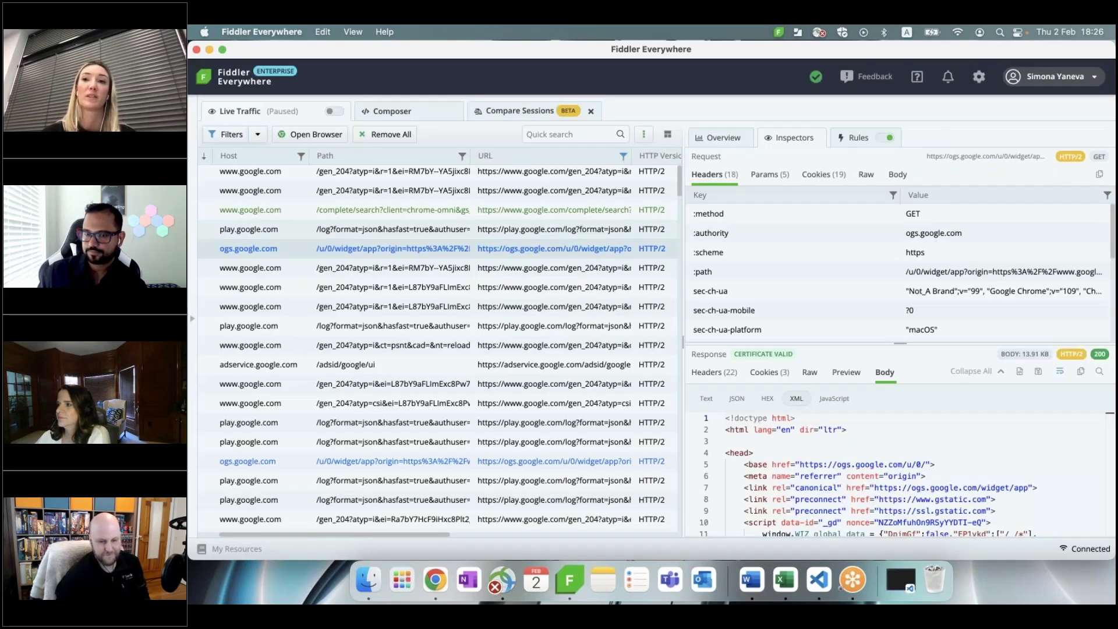
- Disable the active filter on the live traffic
{"action": "left_click", "coordinate": [259, 135]}
{"action": "left_click", "coordinate": [254, 187]}
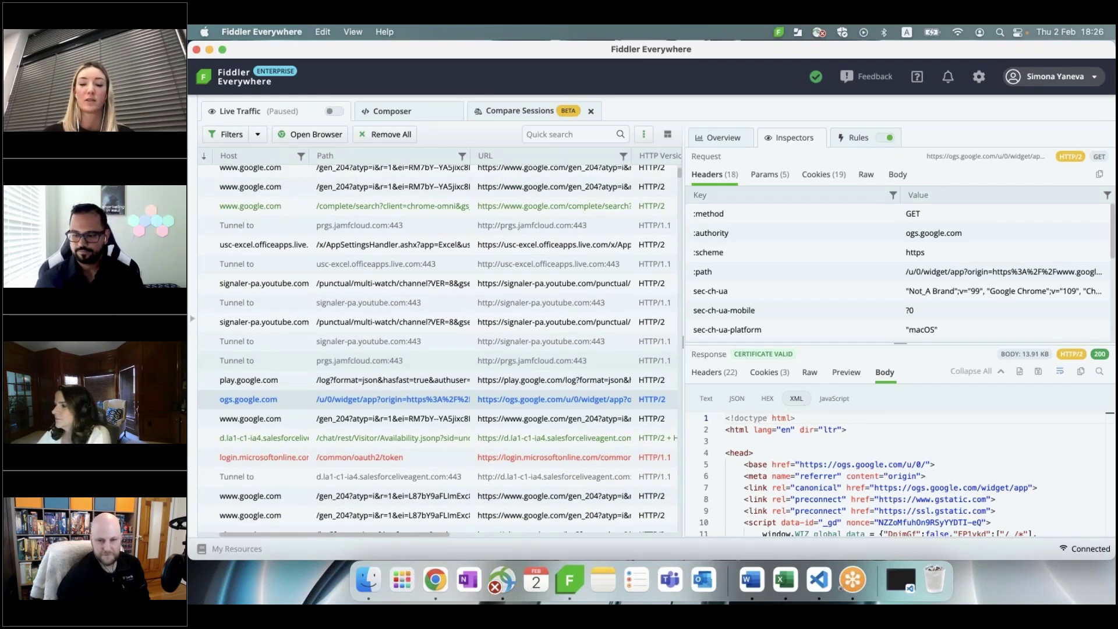
{"action": "scroll", "coordinate": [440, 344], "scroll_direction": "left", "scroll_amount": 3}
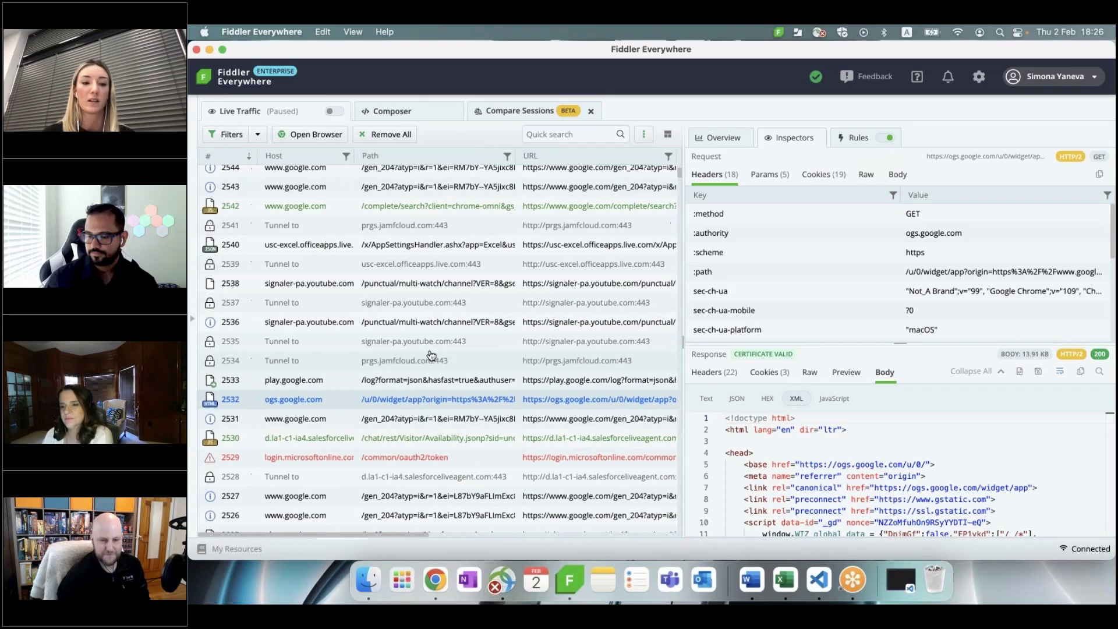
- Copy the ogs.google.com session 2532 as Fetch code and paste it into the Untitled-1 file in Visual Studio Code
{"action": "right_click", "coordinate": [431, 408]}
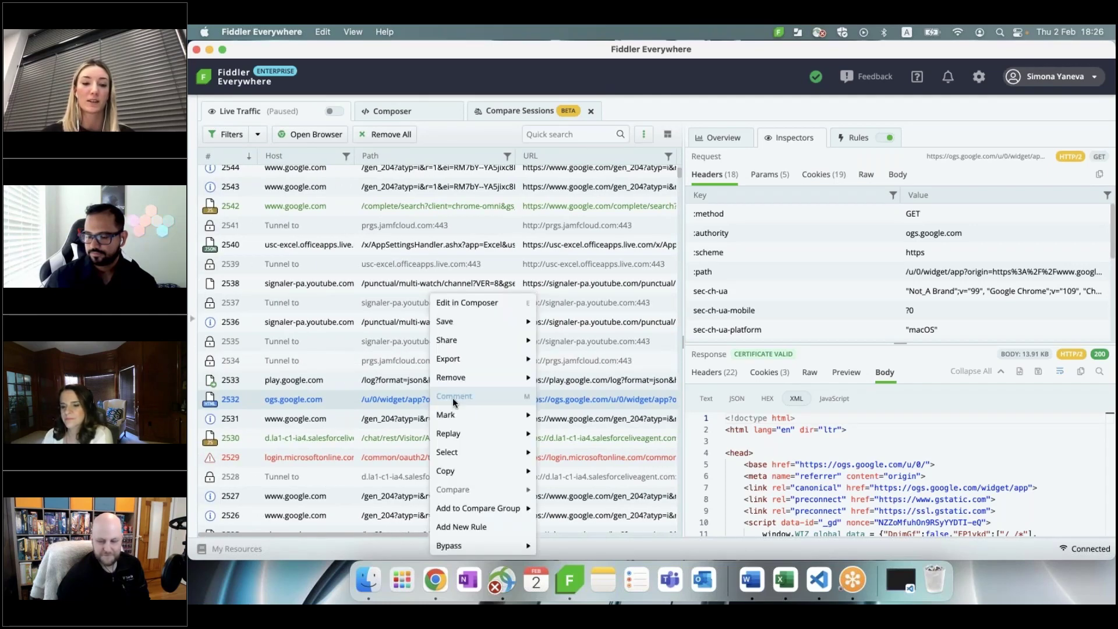
{"action": "mouse_move", "coordinate": [504, 476]}
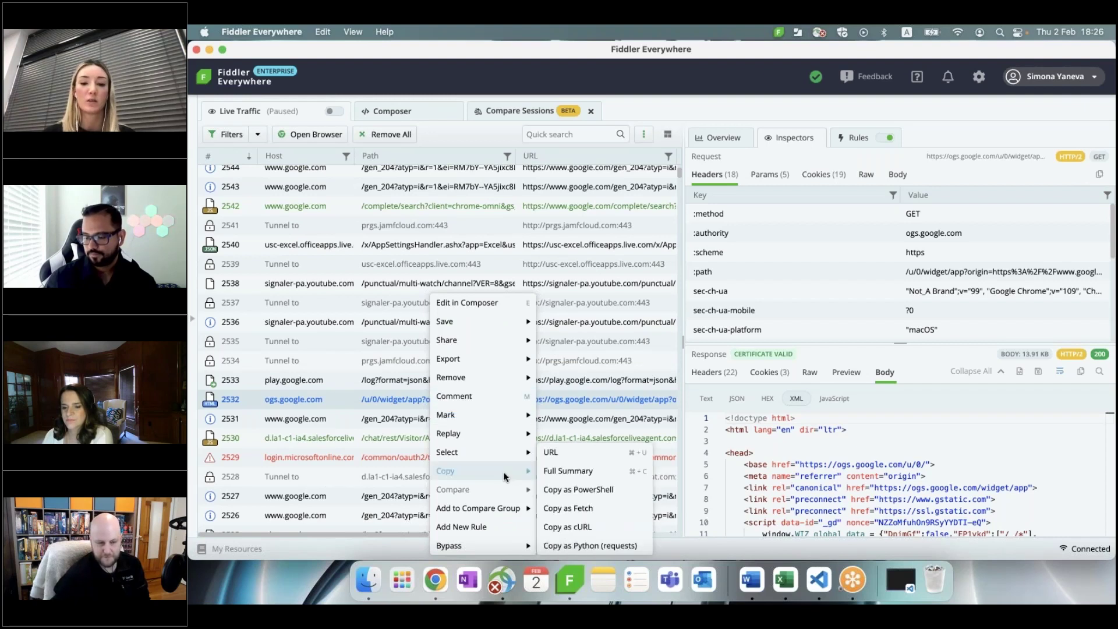
{"action": "left_click", "coordinate": [605, 509]}
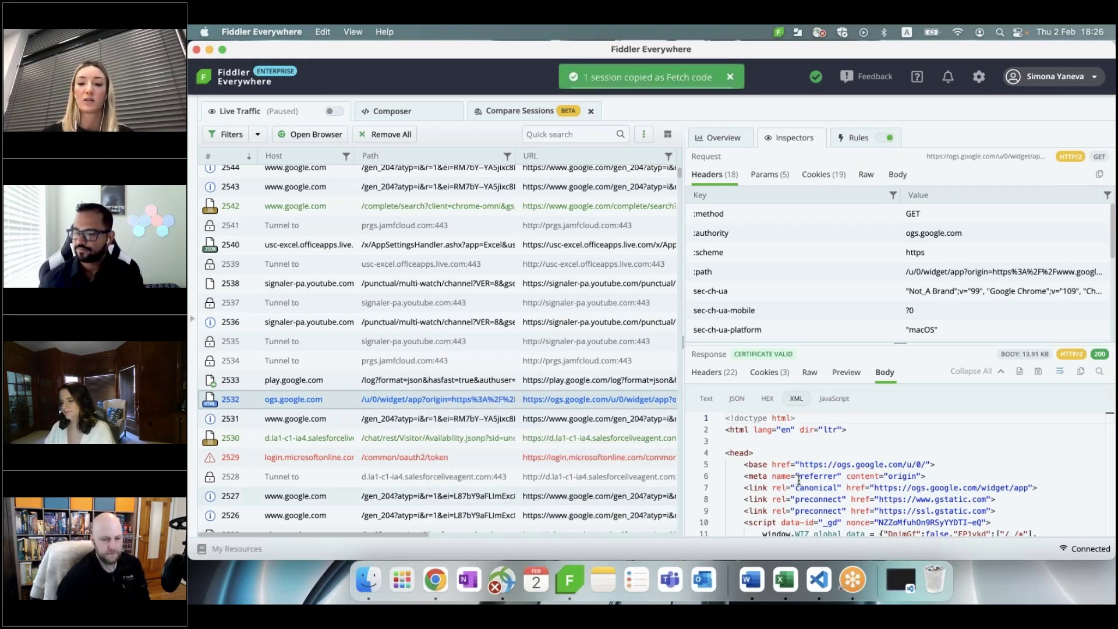
{"action": "left_click", "coordinate": [897, 579]}
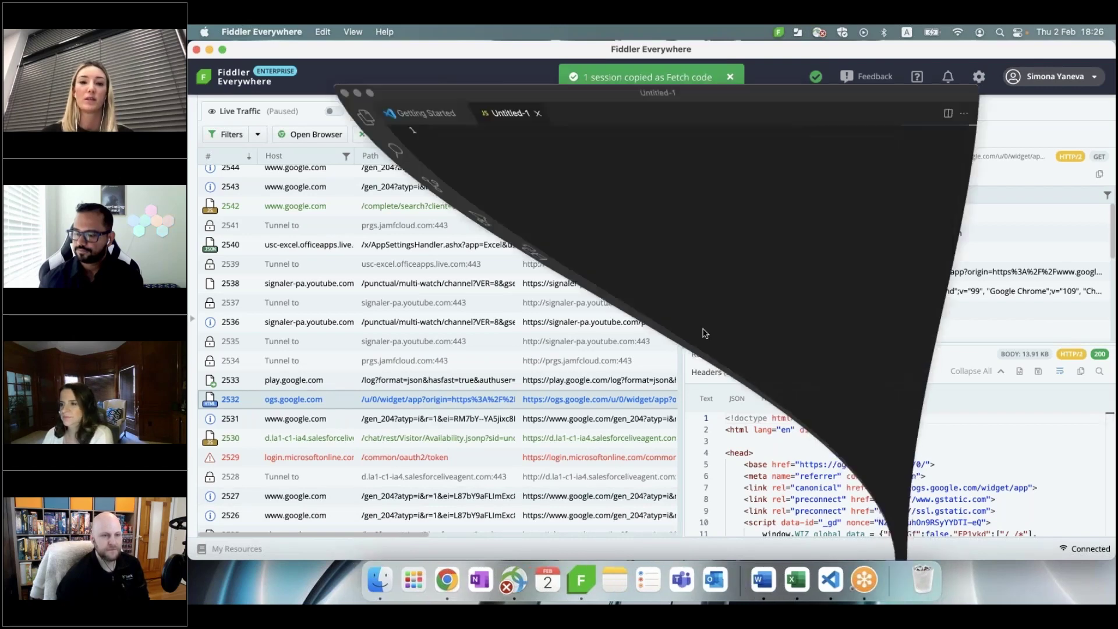
{"action": "key", "text": "super+v"}
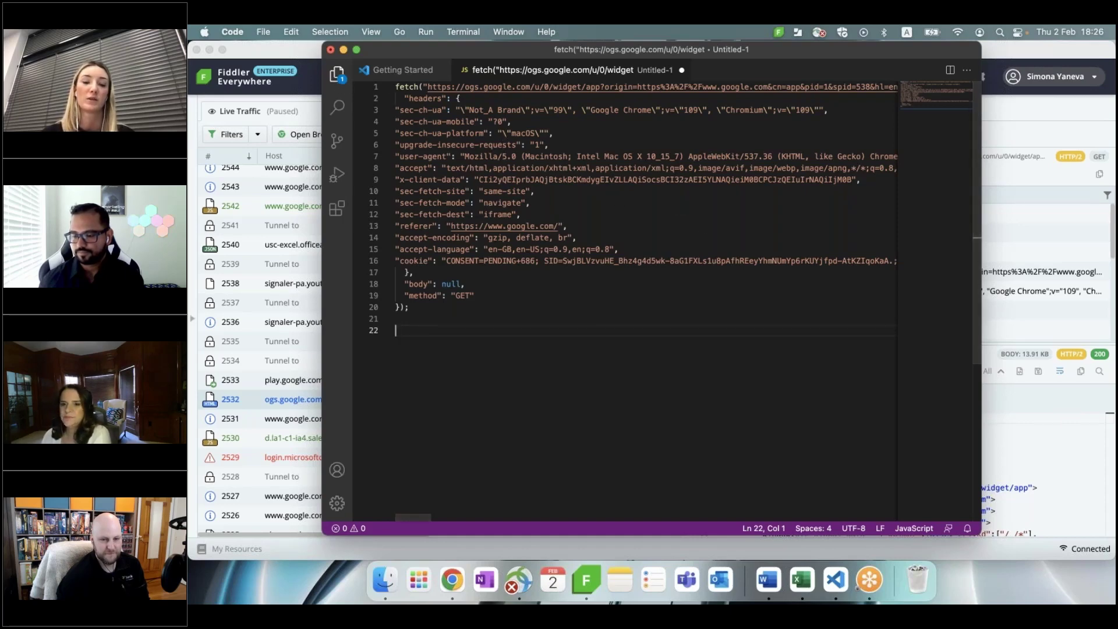
- Switch back to Fiddler Everywhere, review the copy formats available for session 2532, and select tunnel session 2534
{"action": "left_click", "coordinate": [313, 59]}
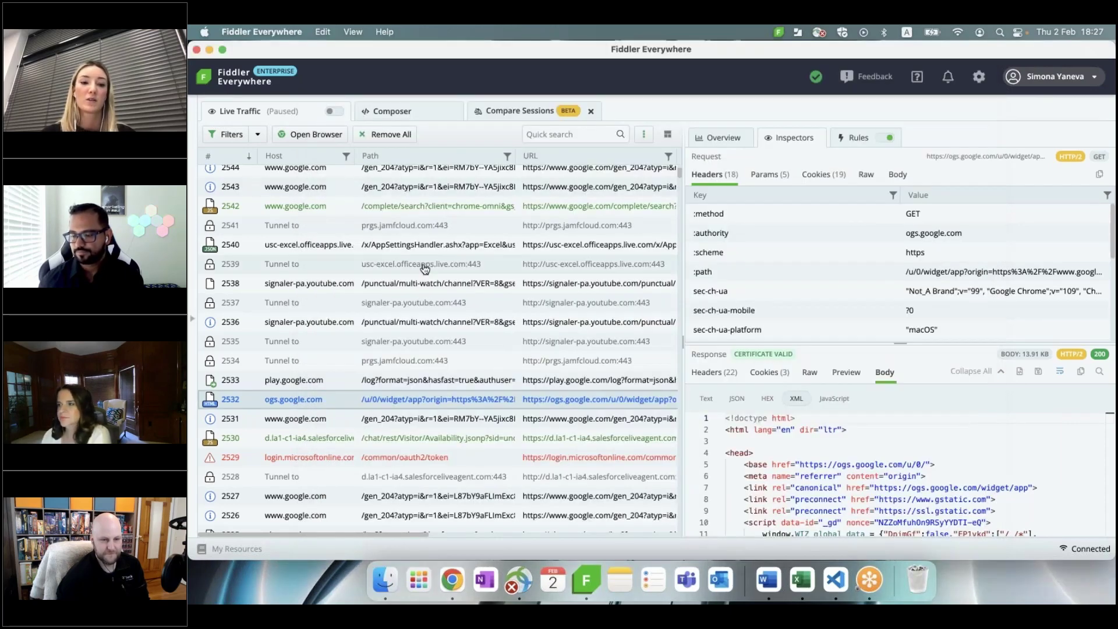
{"action": "right_click", "coordinate": [319, 404]}
{"action": "mouse_move", "coordinate": [414, 470]}
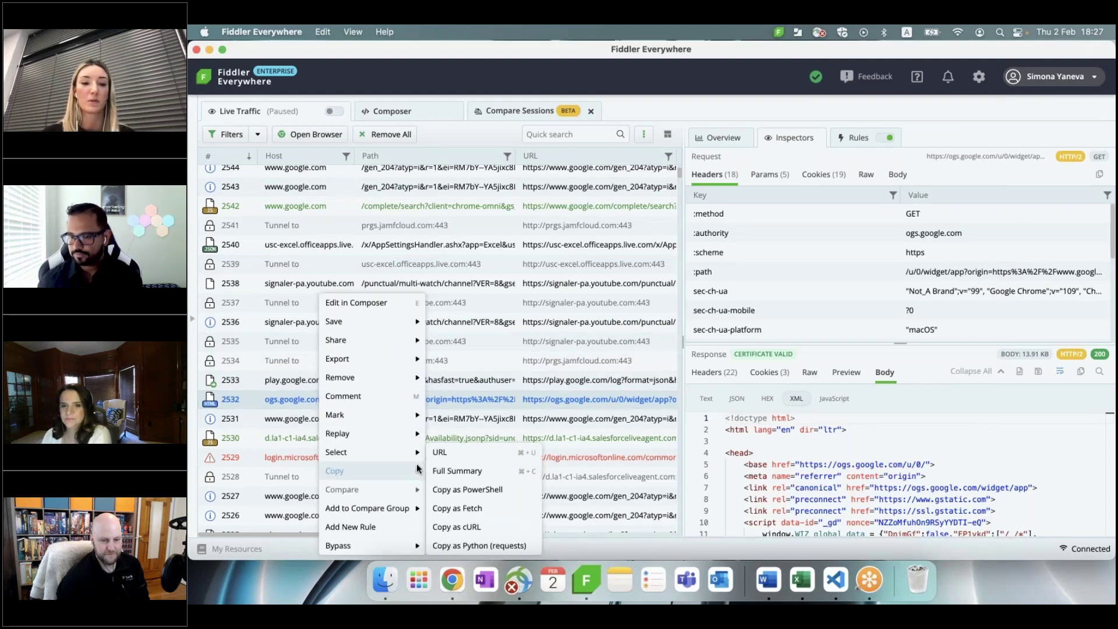
{"action": "left_click", "coordinate": [481, 375]}
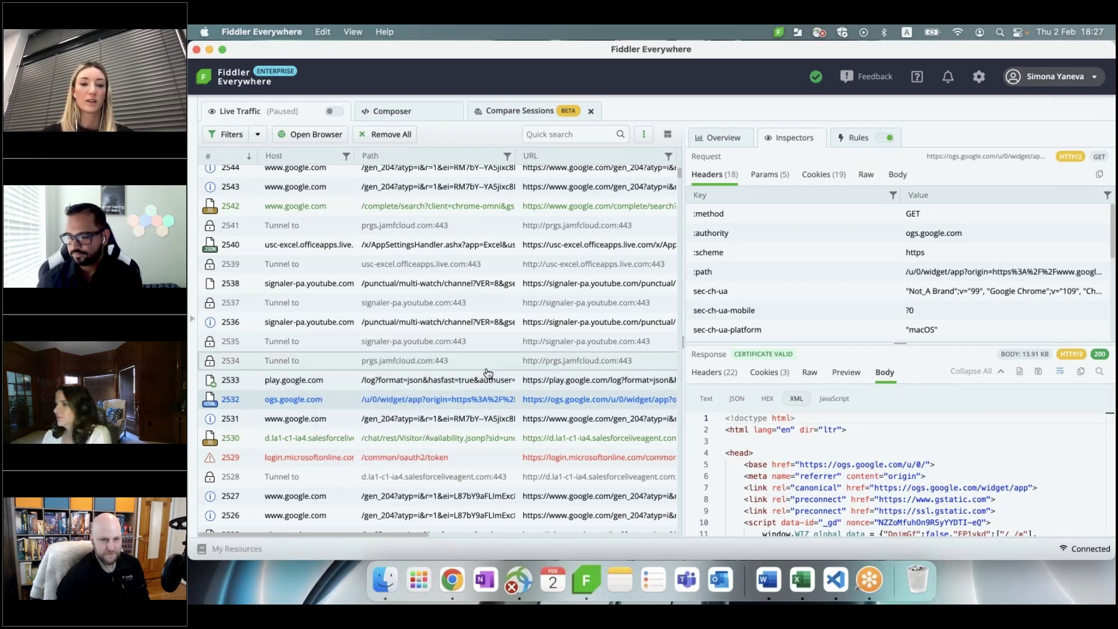
{"action": "left_click", "coordinate": [481, 361]}
{"action": "scroll", "coordinate": [454, 408], "scroll_direction": "down", "scroll_amount": 3}
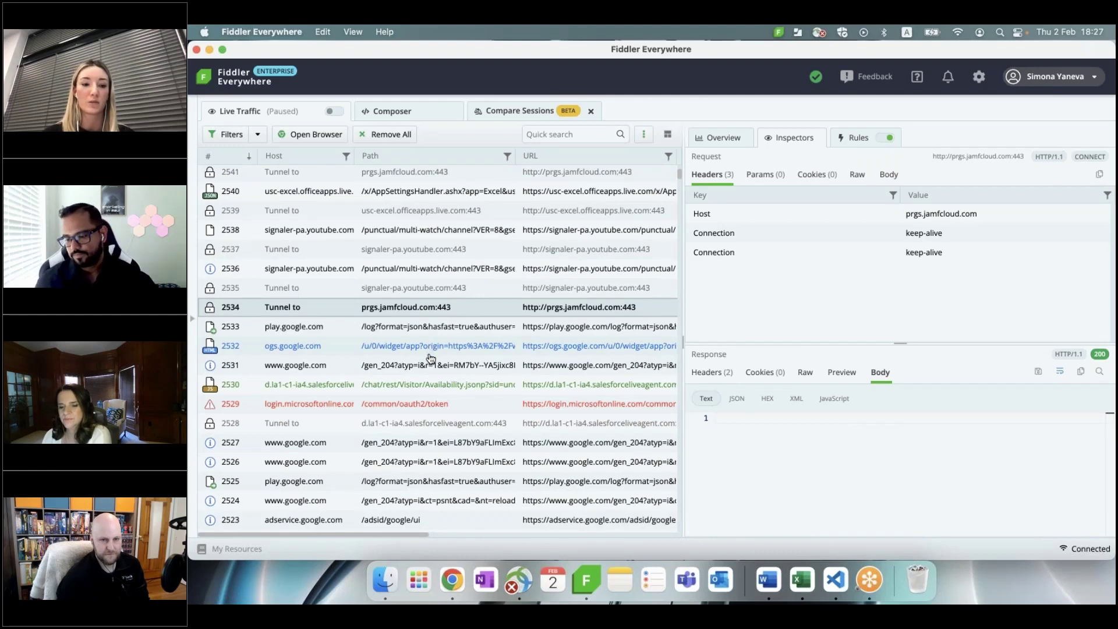
- Save the response body of session 2530 to the Desktop as a JS file and dismiss the notification
{"action": "left_click", "coordinate": [422, 386]}
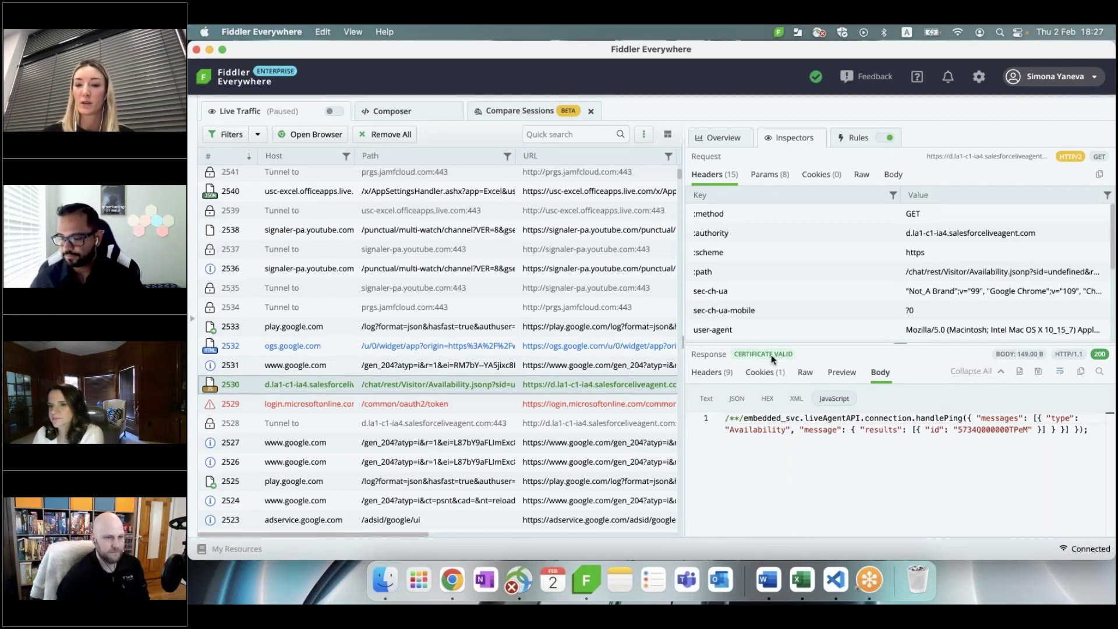
{"action": "left_click", "coordinate": [1040, 373]}
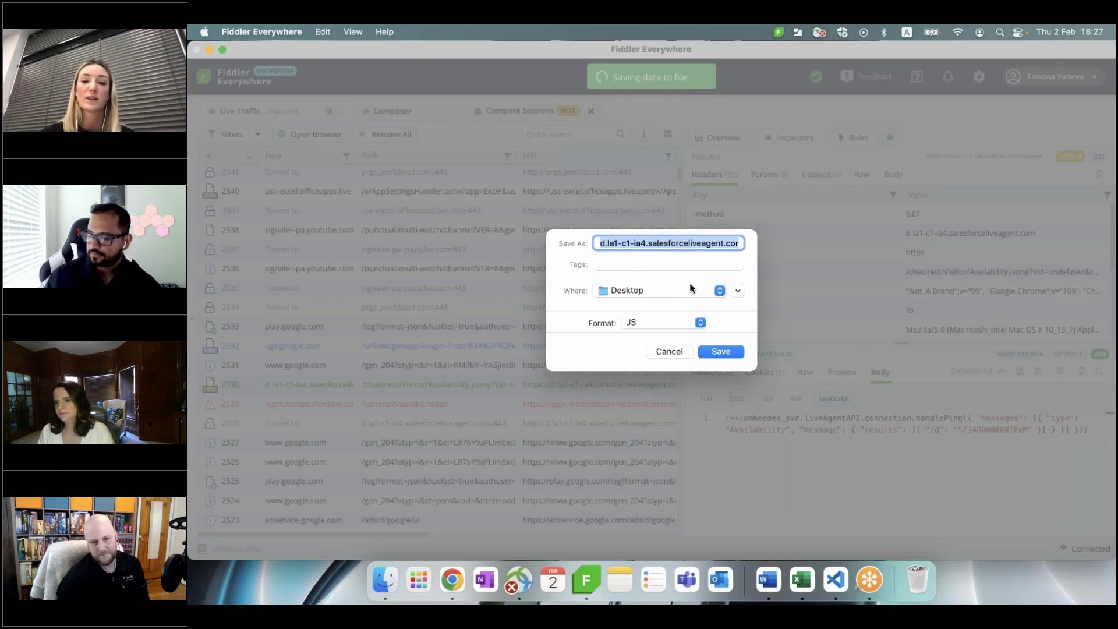
{"action": "left_click", "coordinate": [705, 349]}
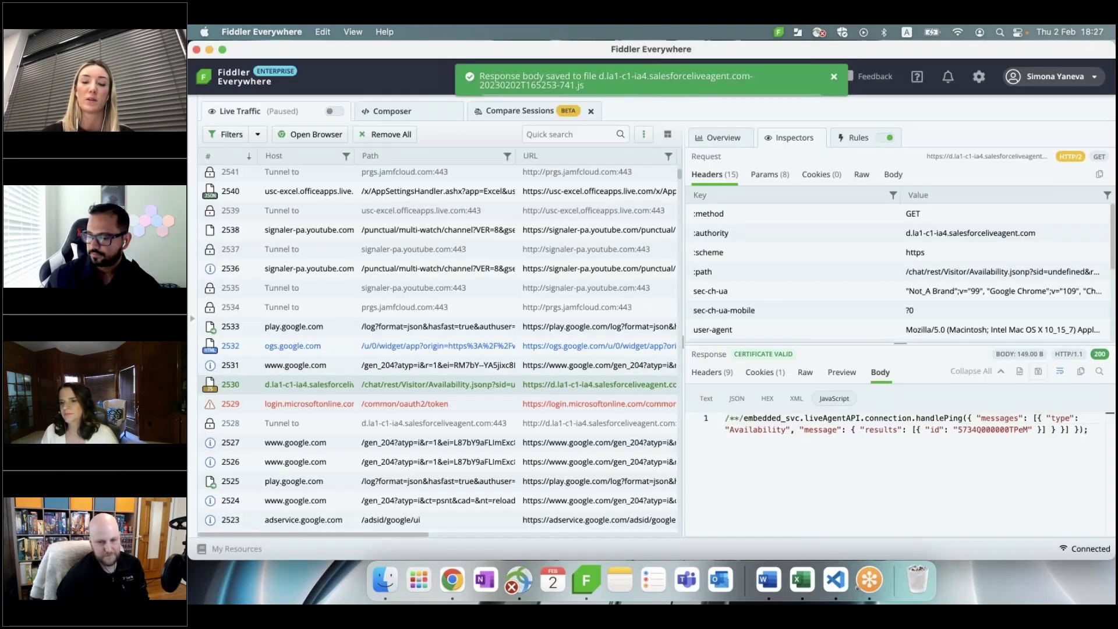
{"action": "left_click", "coordinate": [834, 77]}
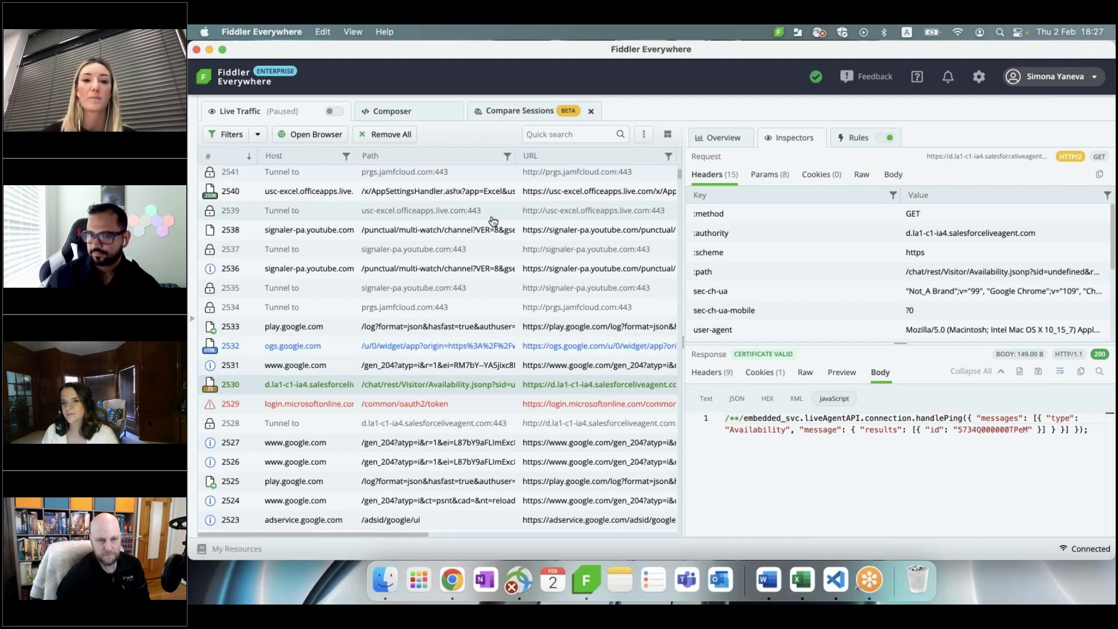
- Reveal the compared hashnode.com/settings session in its original list and expand the saved sessions tree
{"action": "left_click", "coordinate": [524, 112]}
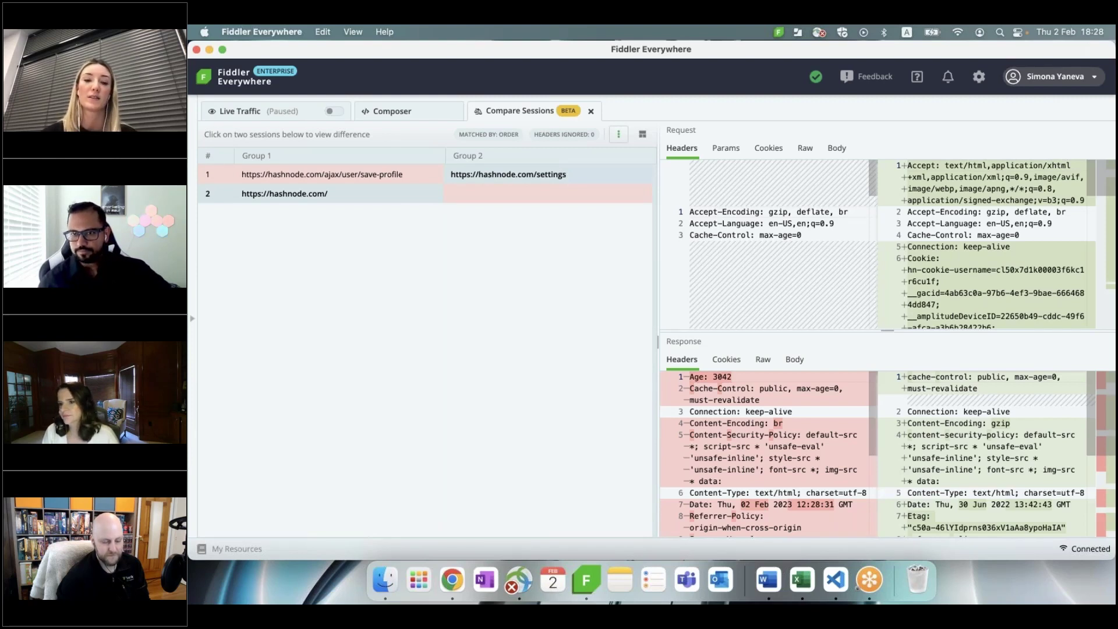
{"action": "right_click", "coordinate": [552, 178]}
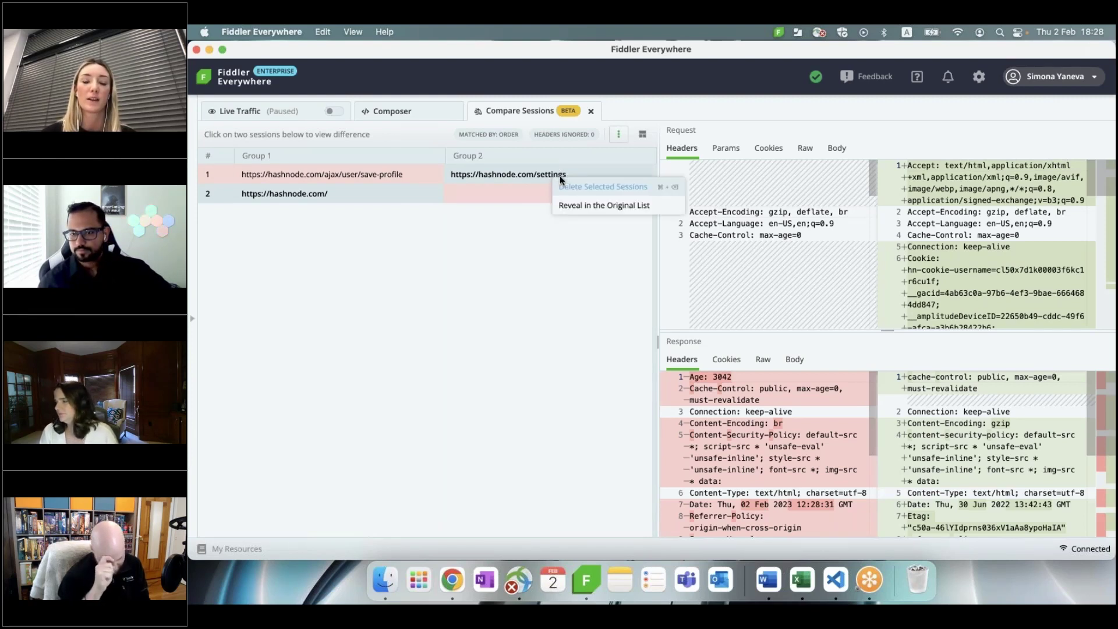
{"action": "left_click", "coordinate": [583, 204]}
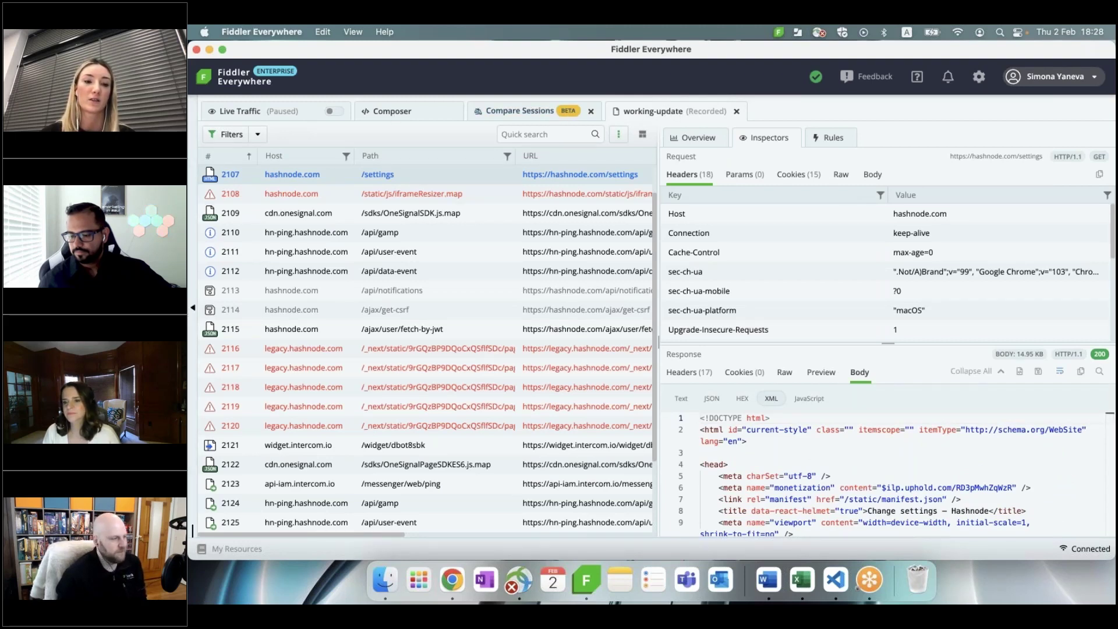
{"action": "left_click", "coordinate": [193, 267]}
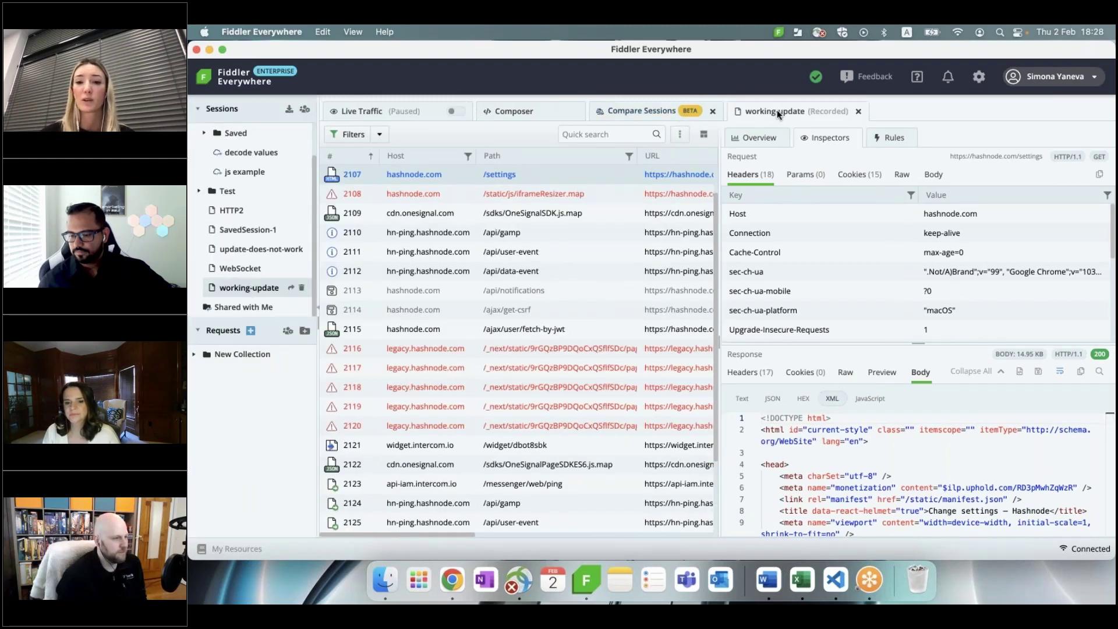
{"action": "left_click", "coordinate": [692, 113]}
{"action": "right_click", "coordinate": [480, 195]}
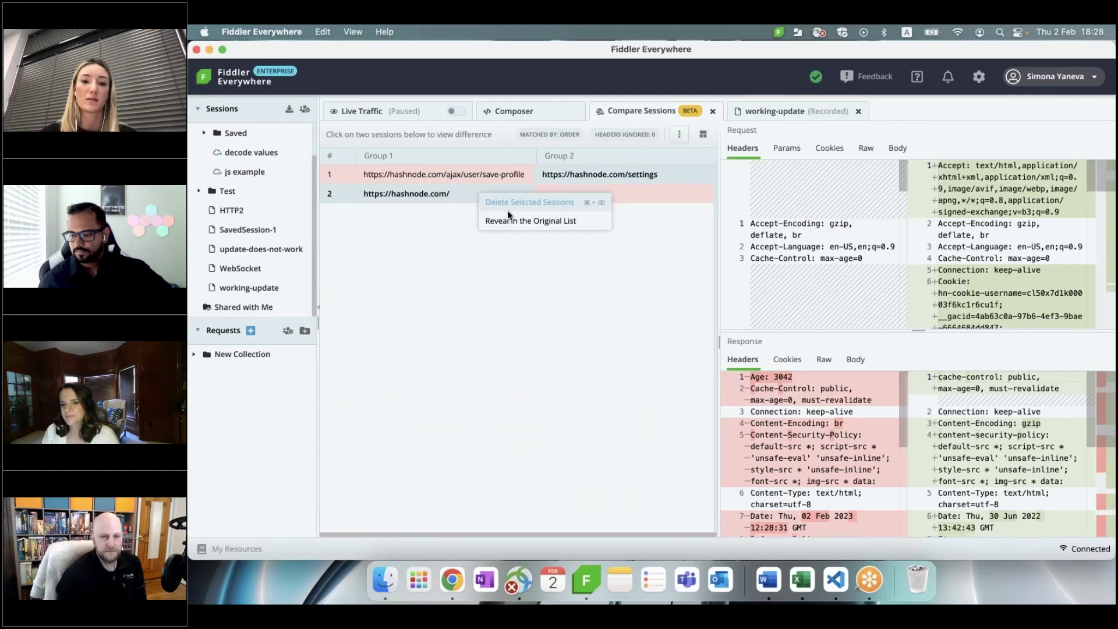
{"action": "left_click", "coordinate": [511, 221]}
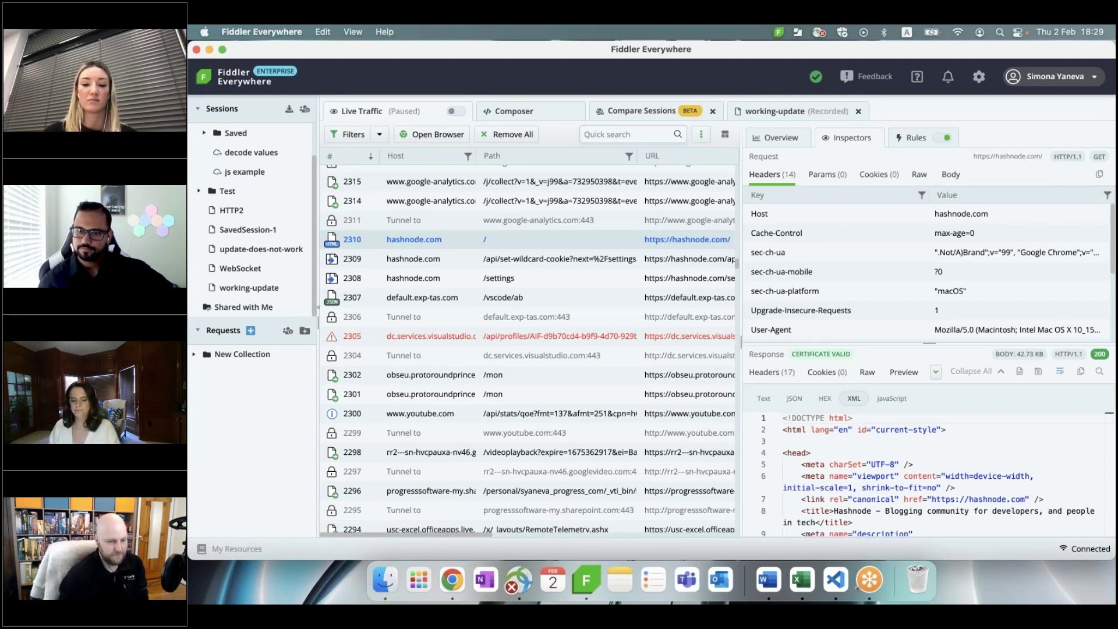
- Quick-search the live traffic for "gif" and examine the matches across the path, URL and content-type columns
{"action": "type", "text": "git"}
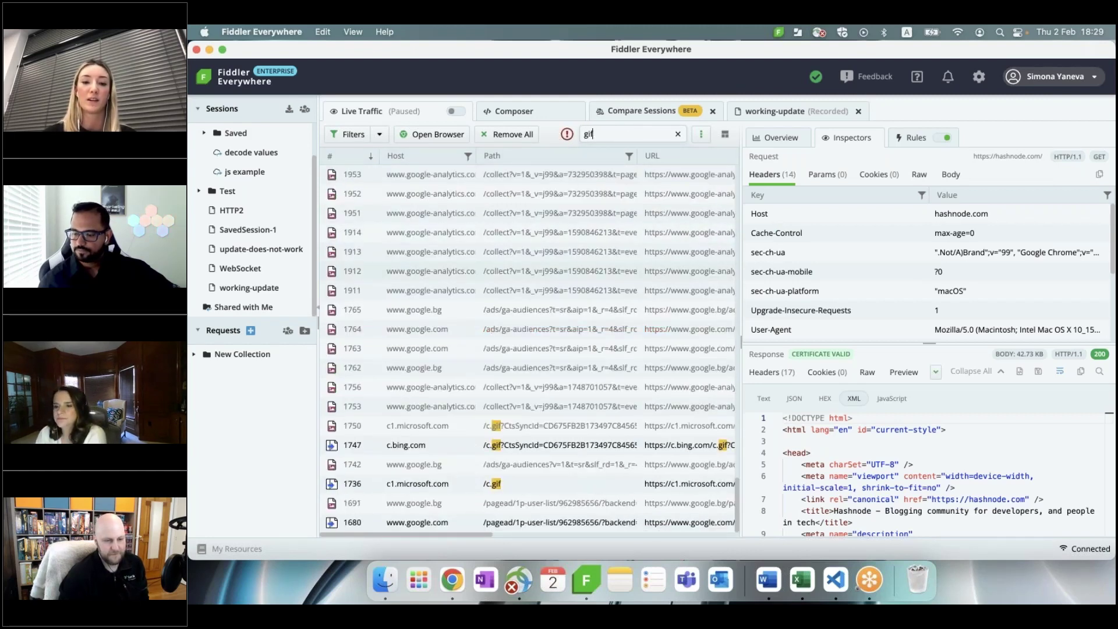
{"action": "scroll", "coordinate": [527, 340], "scroll_direction": "right", "scroll_amount": 3}
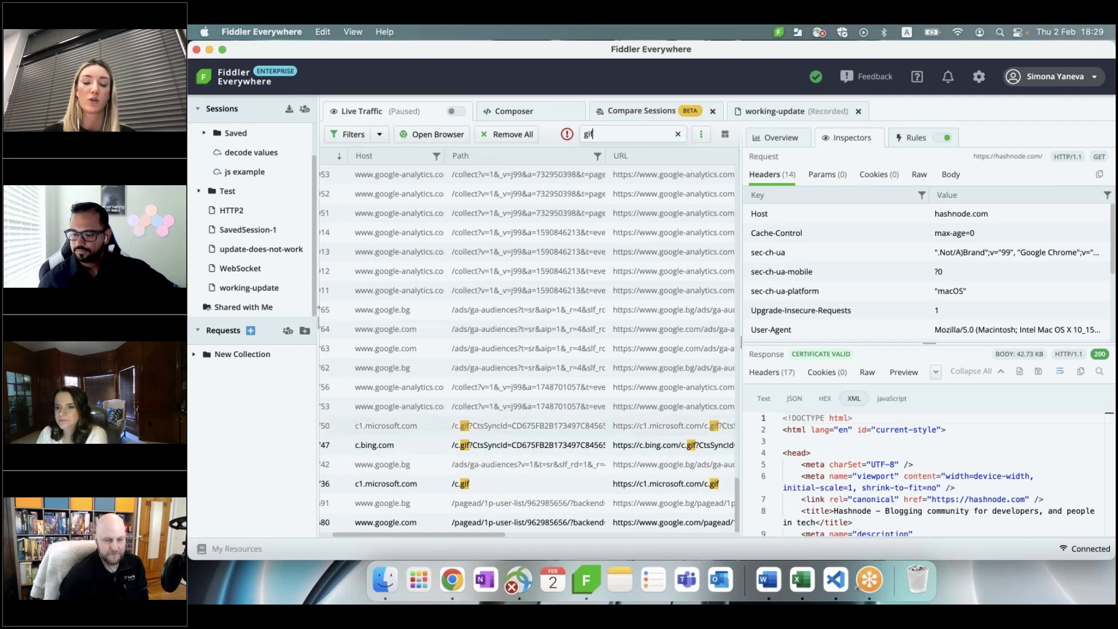
{"action": "scroll", "coordinate": [526, 340], "scroll_direction": "right", "scroll_amount": 5}
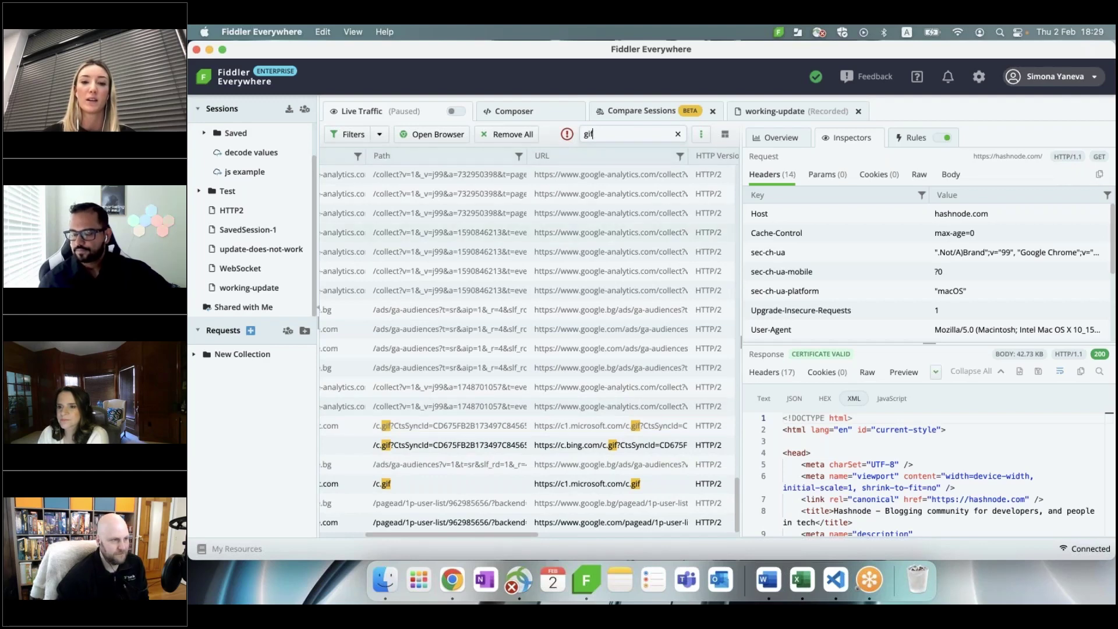
{"action": "scroll", "coordinate": [527, 341], "scroll_direction": "right", "scroll_amount": 10}
{"action": "scroll", "coordinate": [526, 341], "scroll_direction": "left", "scroll_amount": 13}
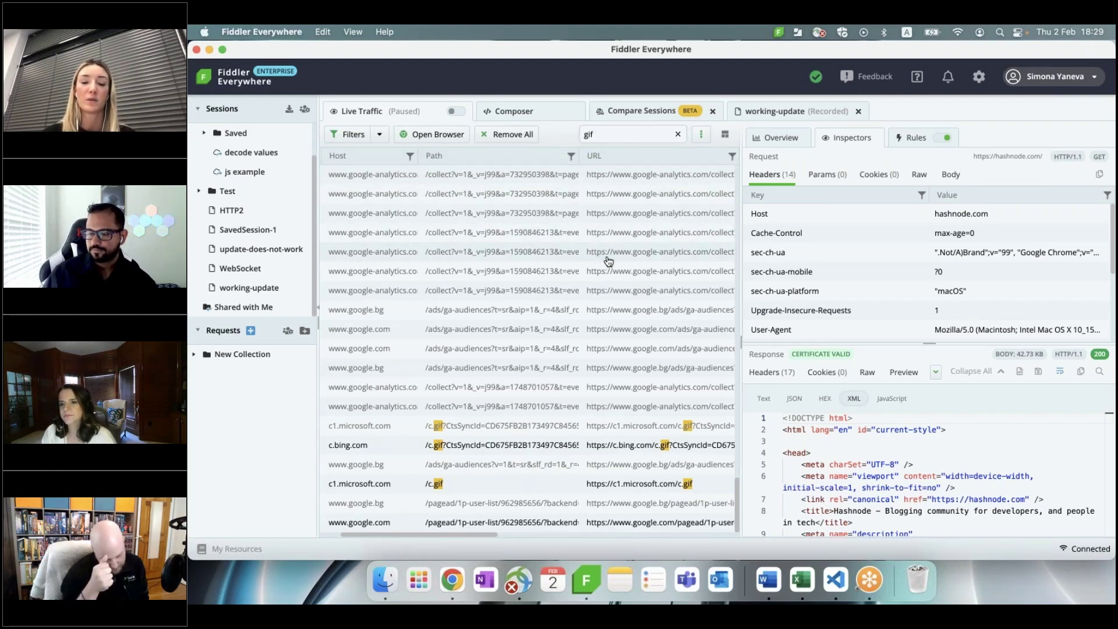
{"action": "scroll", "coordinate": [609, 261], "scroll_direction": "right", "scroll_amount": 13}
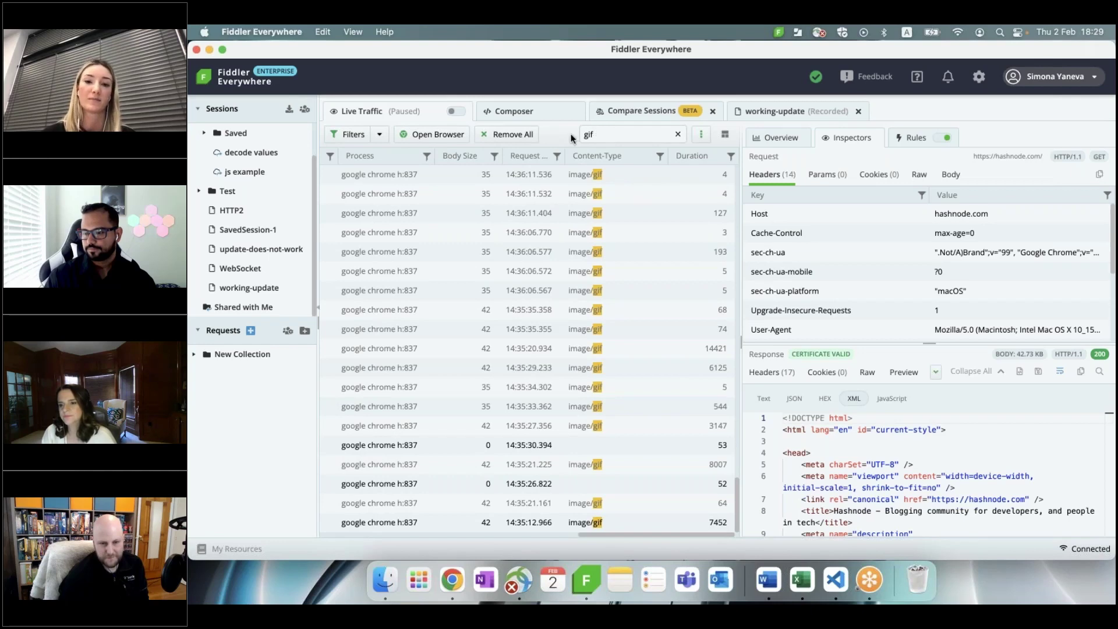
{"action": "scroll", "coordinate": [557, 263], "scroll_direction": "left", "scroll_amount": 12}
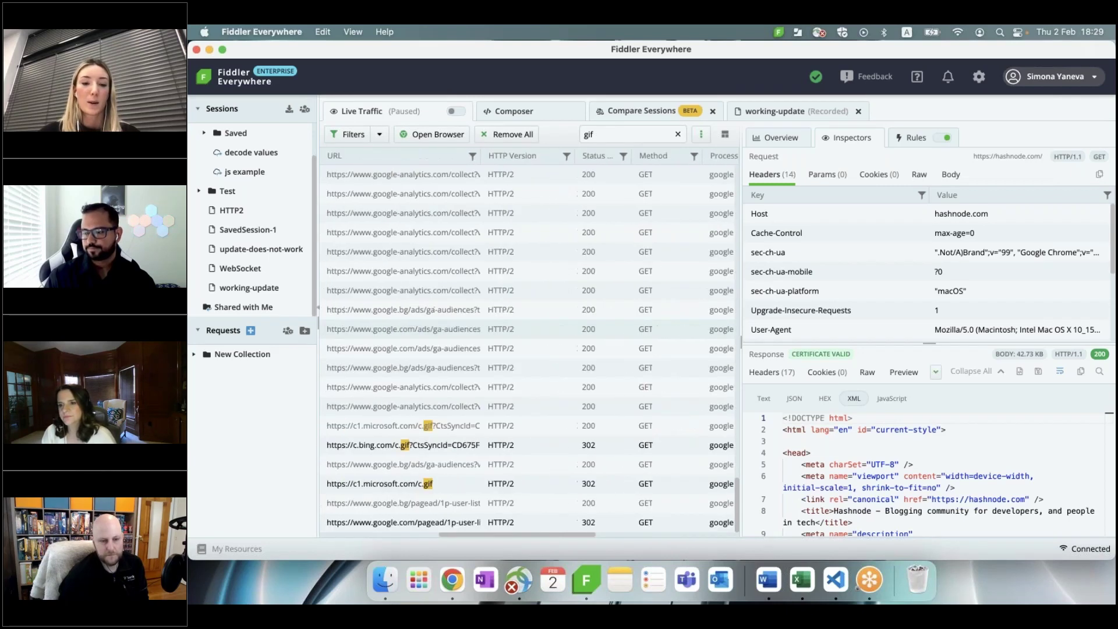
{"action": "scroll", "coordinate": [318, 310], "scroll_direction": "left", "scroll_amount": 5}
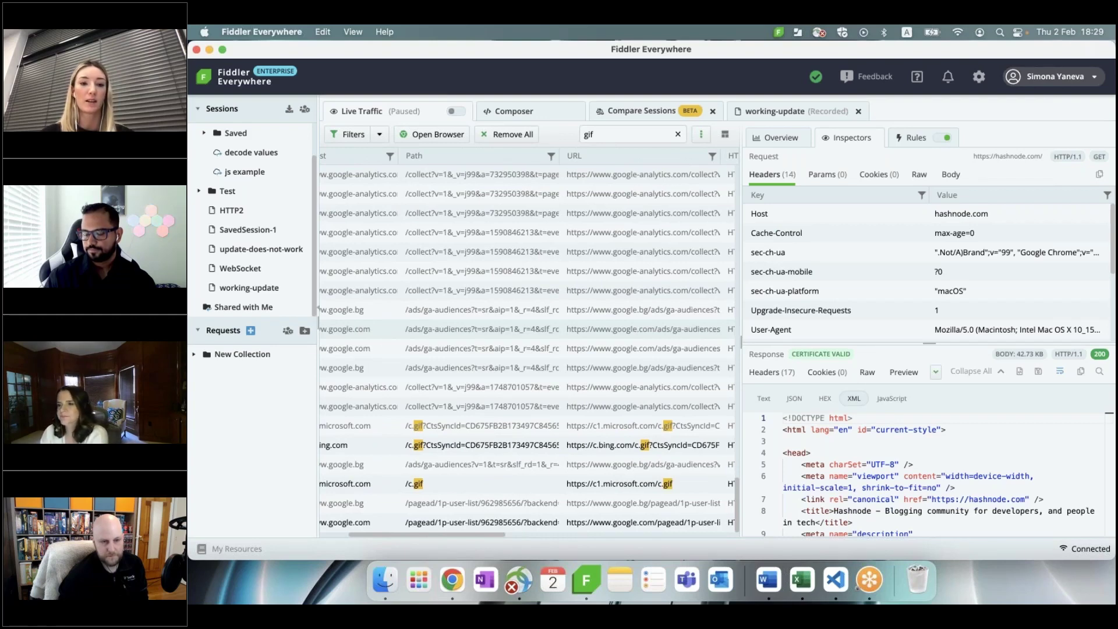
{"action": "scroll", "coordinate": [542, 331], "scroll_direction": "left", "scroll_amount": 5}
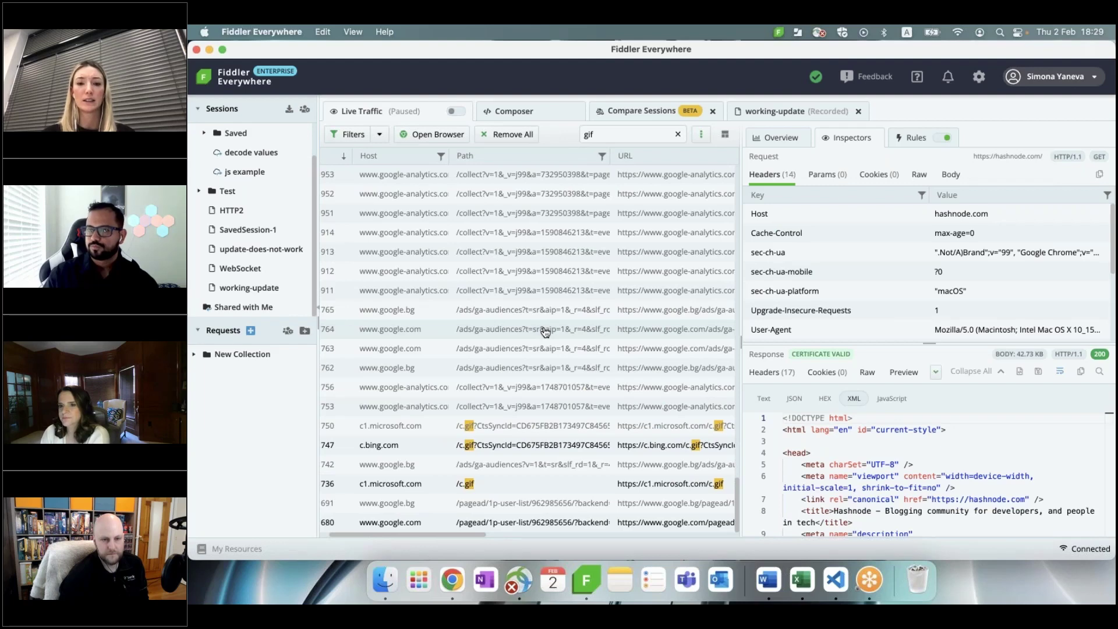
- Limit the live traffic sessions list to only the last 20 sessions, save the setting and close the settings
{"action": "left_click", "coordinate": [981, 78]}
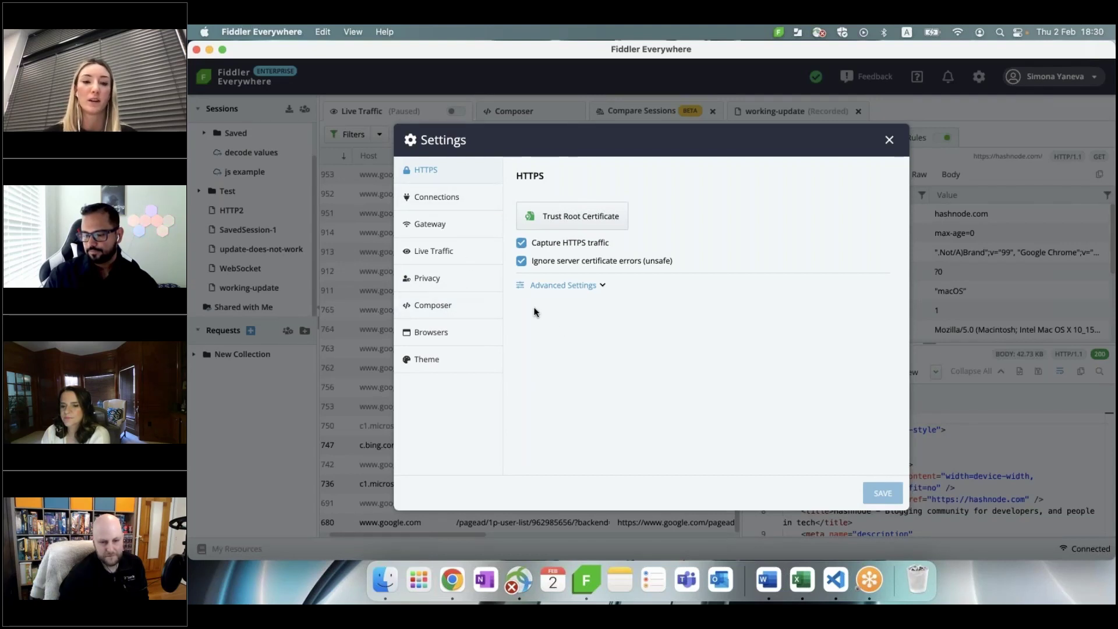
{"action": "left_click", "coordinate": [456, 259]}
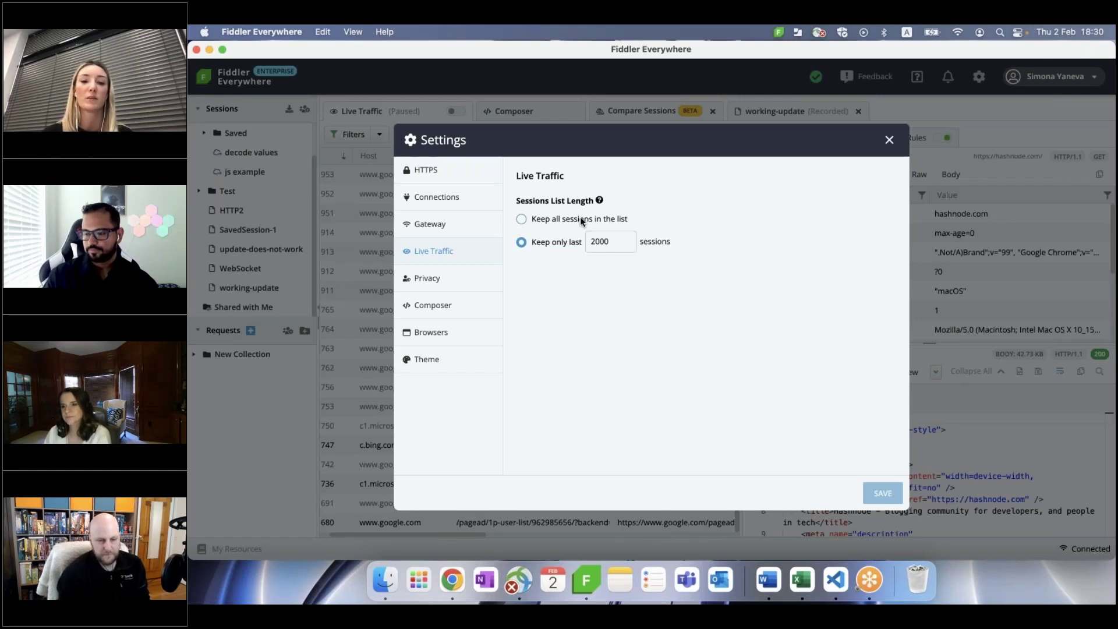
{"action": "double_click", "coordinate": [600, 243]}
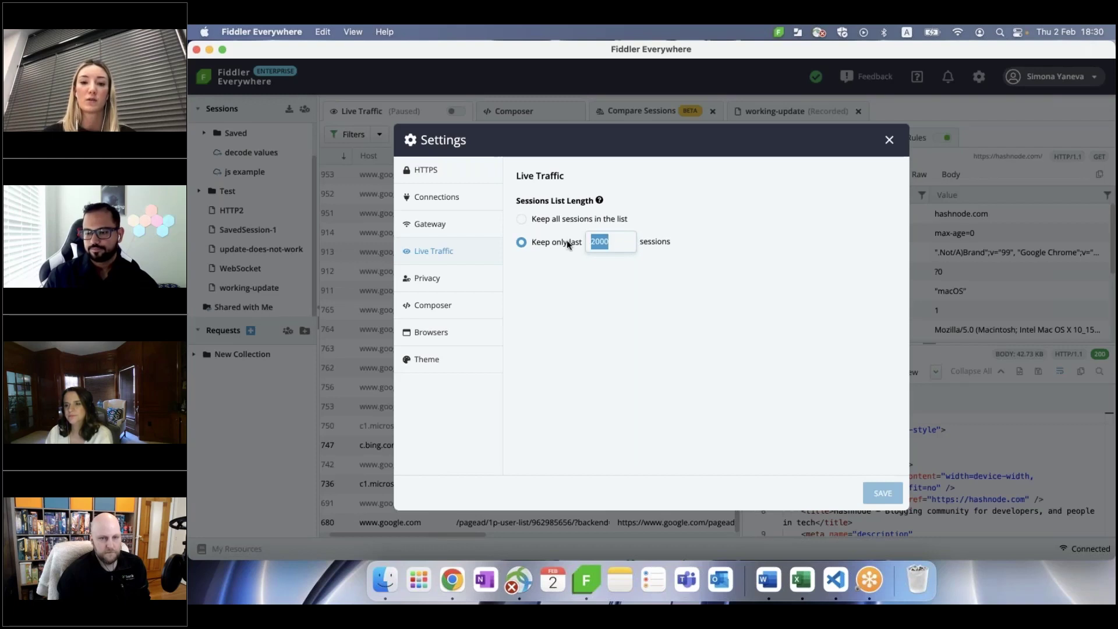
{"action": "type", "text": "20"}
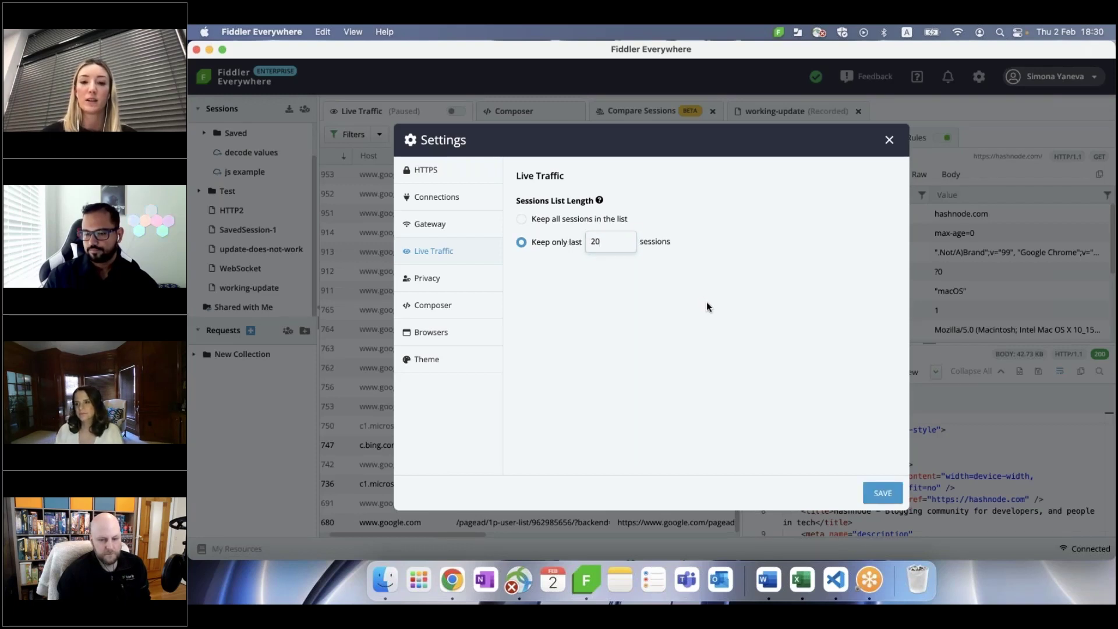
{"action": "left_click", "coordinate": [883, 494]}
{"action": "left_click", "coordinate": [891, 142]}
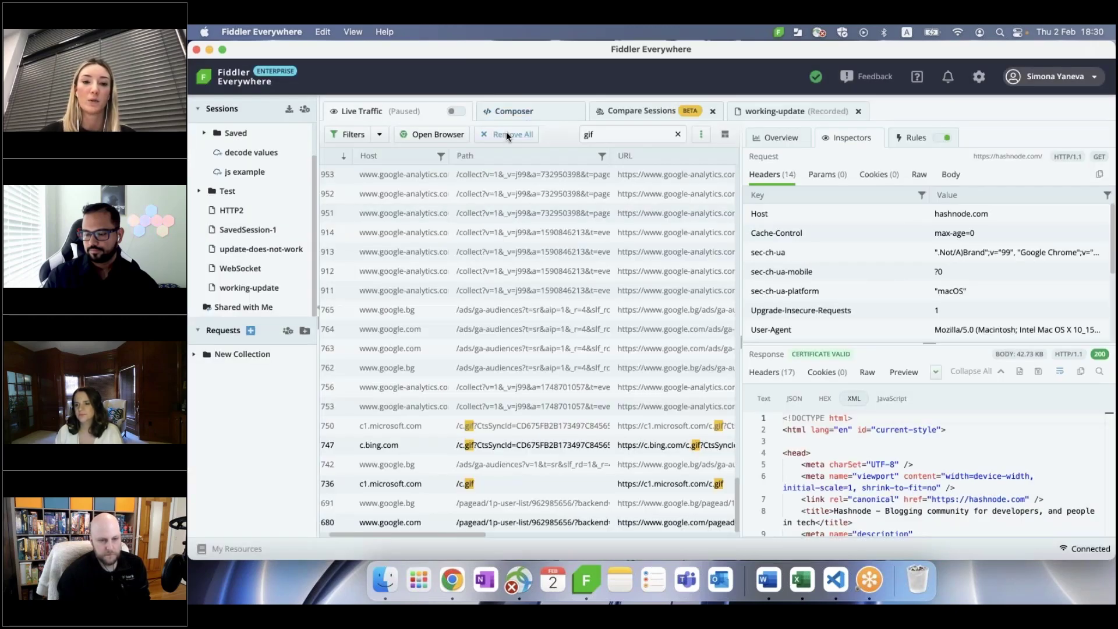
- Remove all captured sessions and resume live traffic capturing
{"action": "left_click", "coordinate": [506, 136]}
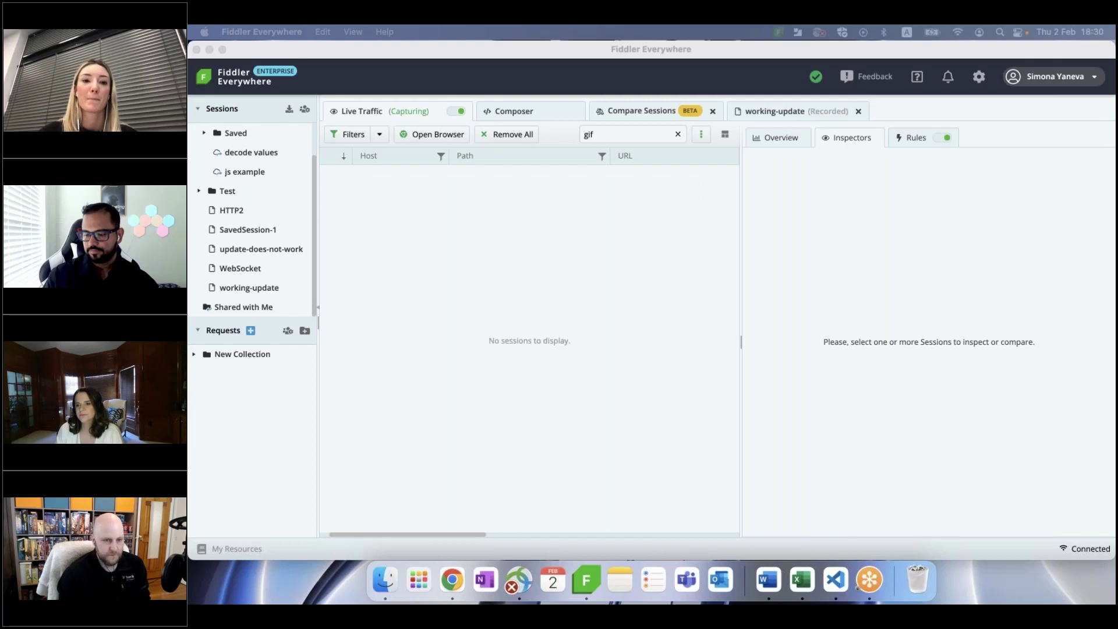
{"action": "left_click", "coordinate": [381, 136]}
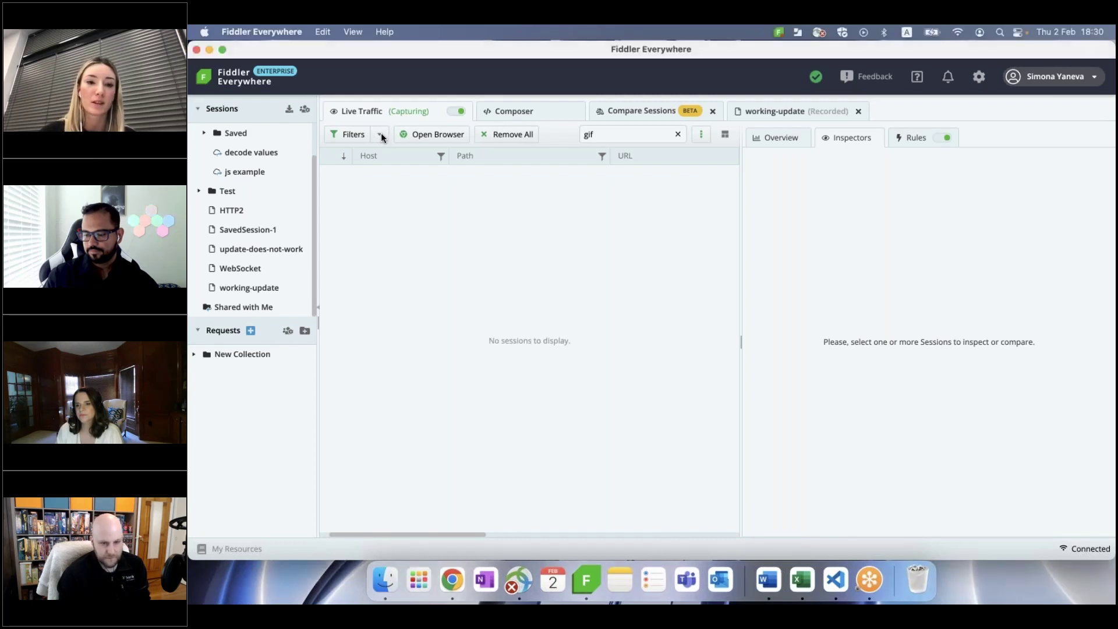
{"action": "left_click", "coordinate": [379, 134]}
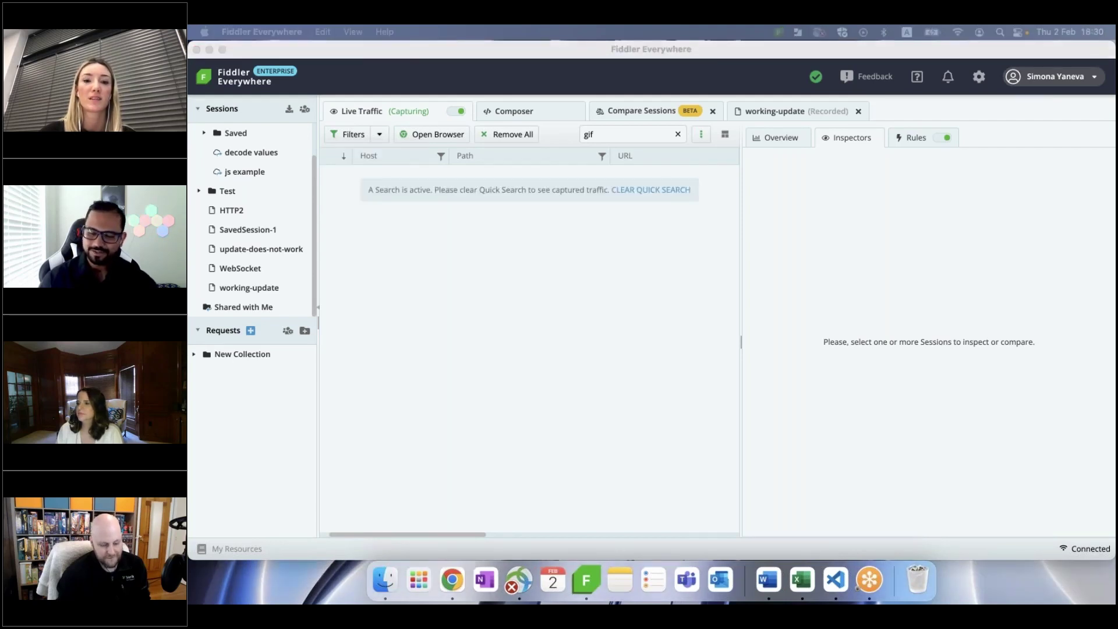
- Clear the "gif" quick search and look through the newly captured live sessions
{"action": "left_click", "coordinate": [680, 127]}
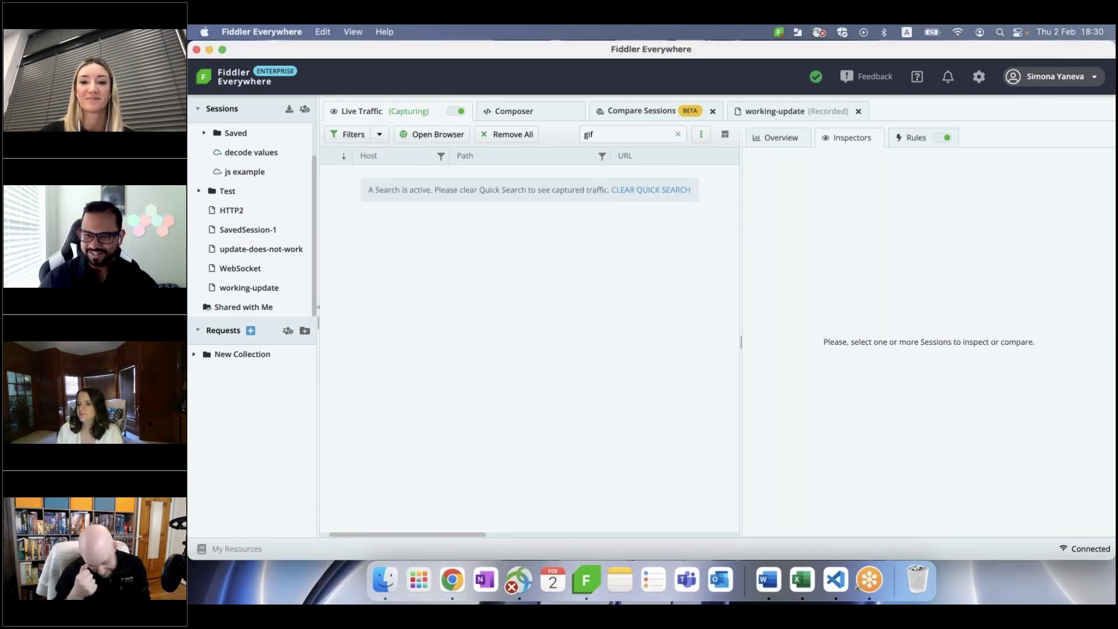
{"action": "left_click", "coordinate": [678, 132]}
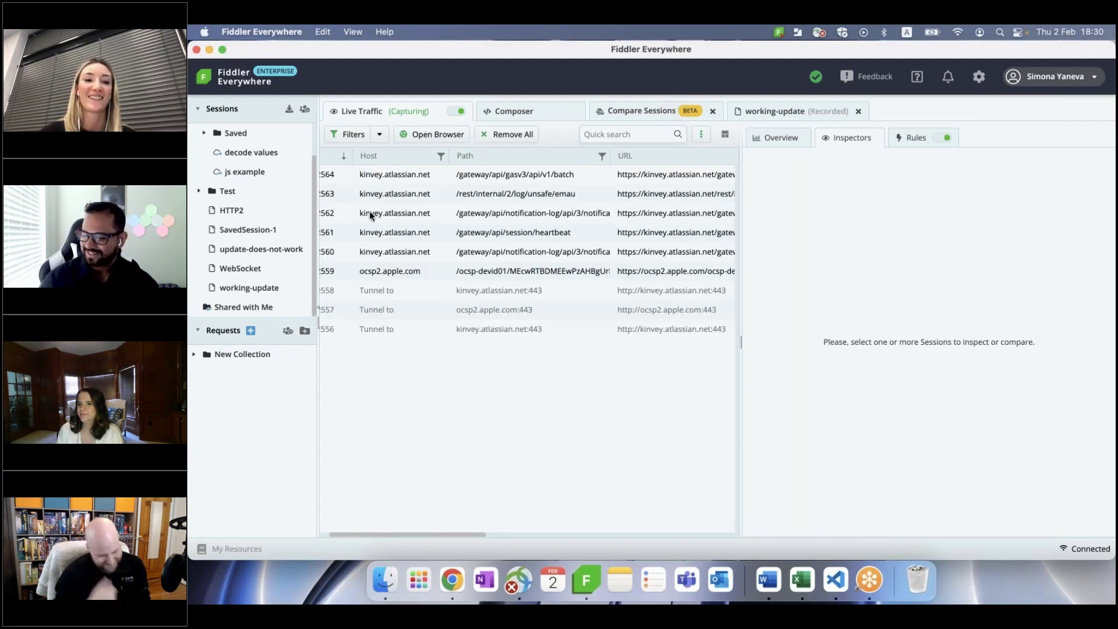
{"action": "scroll", "coordinate": [318, 308], "scroll_direction": "left", "scroll_amount": 2}
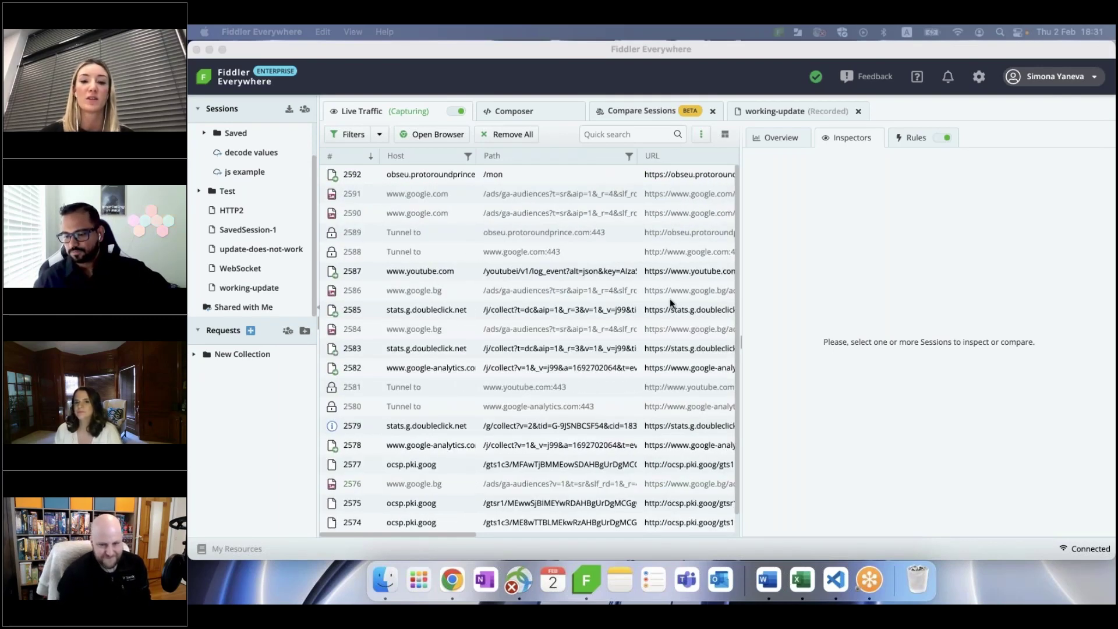
{"action": "scroll", "coordinate": [670, 298], "scroll_direction": "down", "scroll_amount": 1}
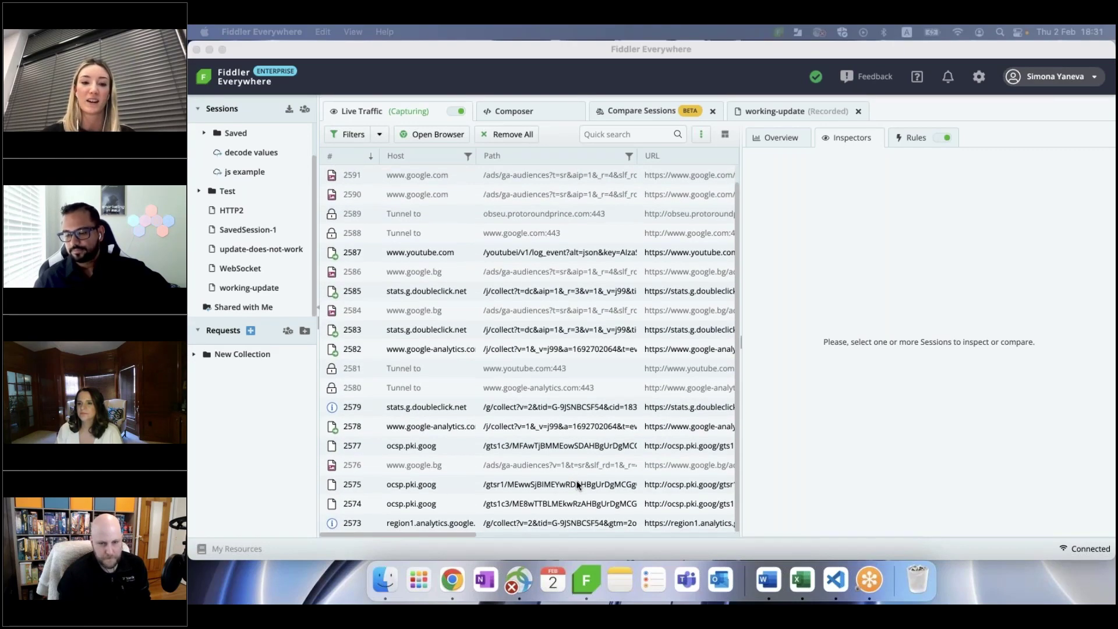
{"action": "scroll", "coordinate": [578, 485], "scroll_direction": "up", "scroll_amount": 2}
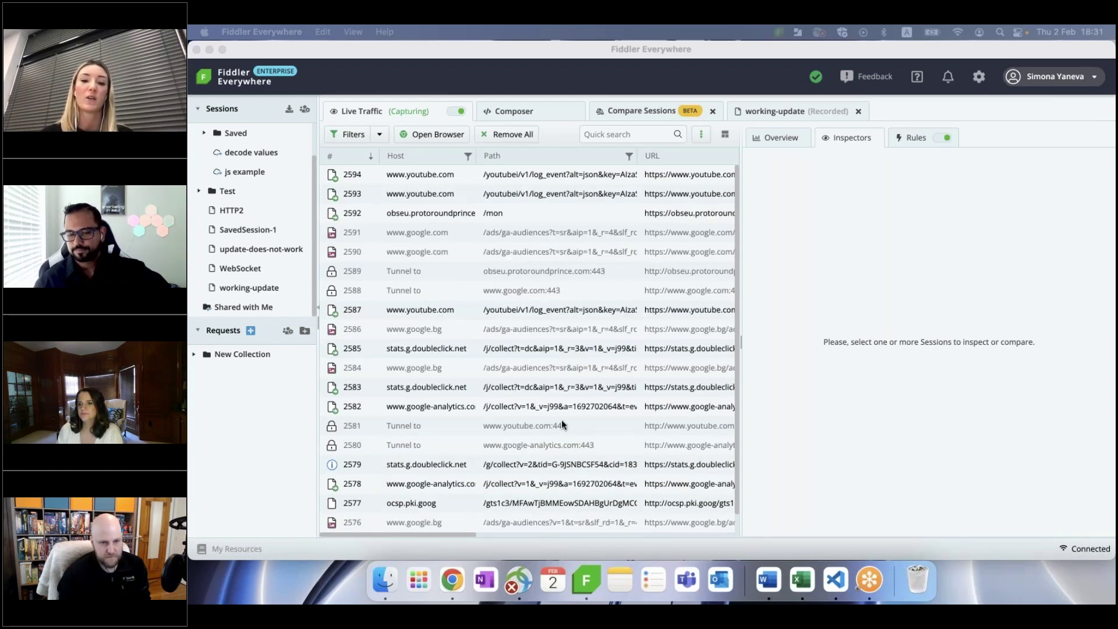
{"action": "scroll", "coordinate": [562, 424], "scroll_direction": "down", "scroll_amount": 1}
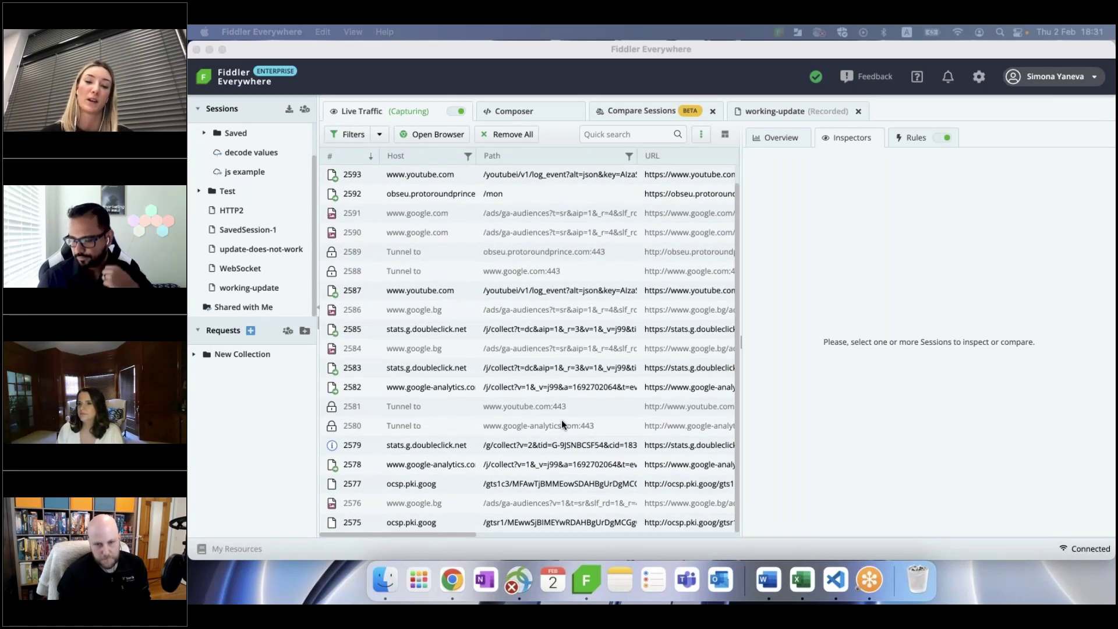
{"action": "scroll", "coordinate": [545, 326], "scroll_direction": "up", "scroll_amount": 1}
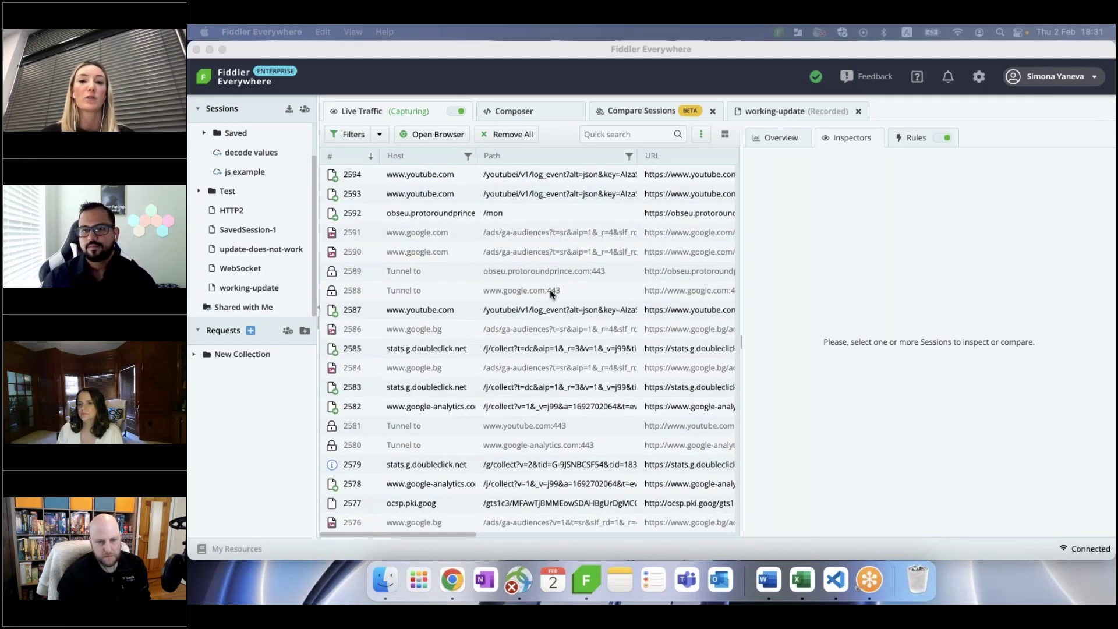
- Apply the saved filter "Remove connects" to the live traffic and clear it again
{"action": "left_click", "coordinate": [381, 134]}
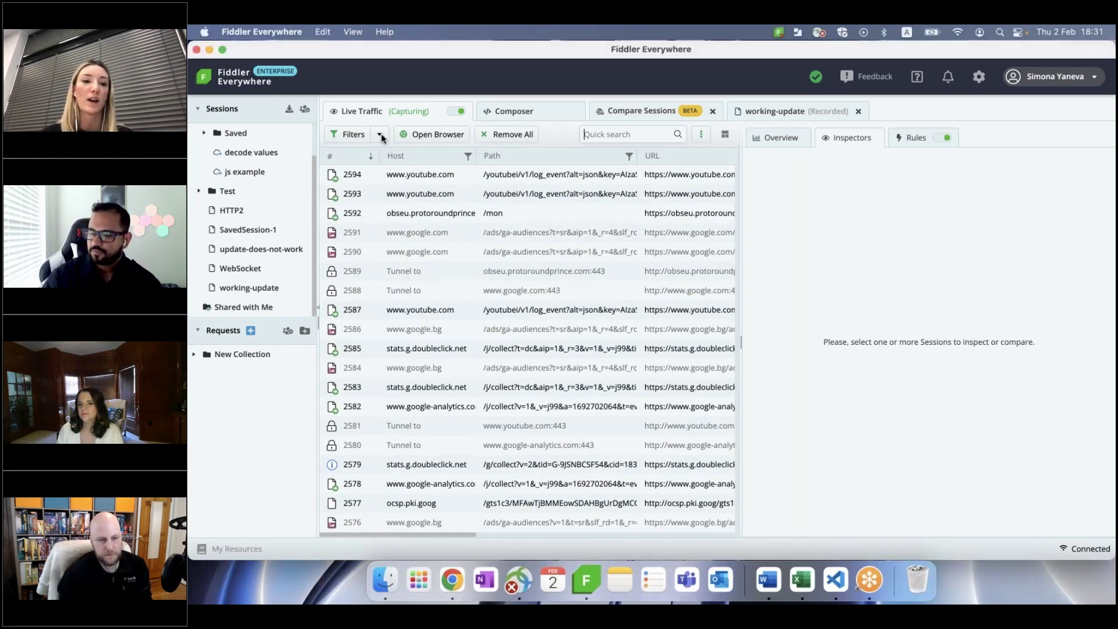
{"action": "left_click", "coordinate": [380, 134]}
{"action": "mouse_move", "coordinate": [393, 149]}
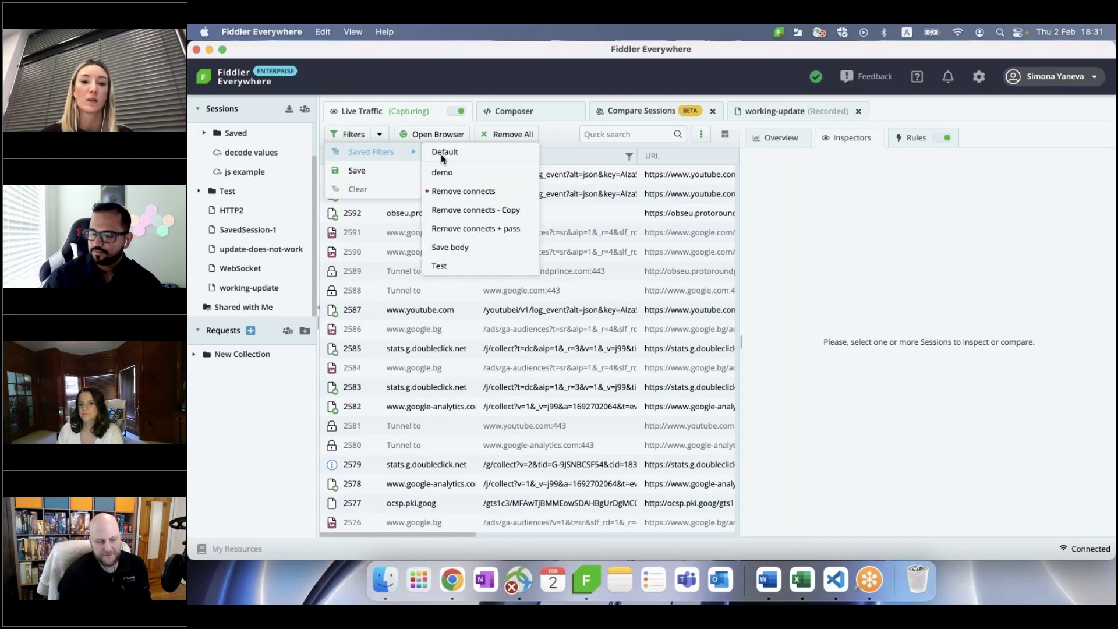
{"action": "left_click", "coordinate": [476, 191]}
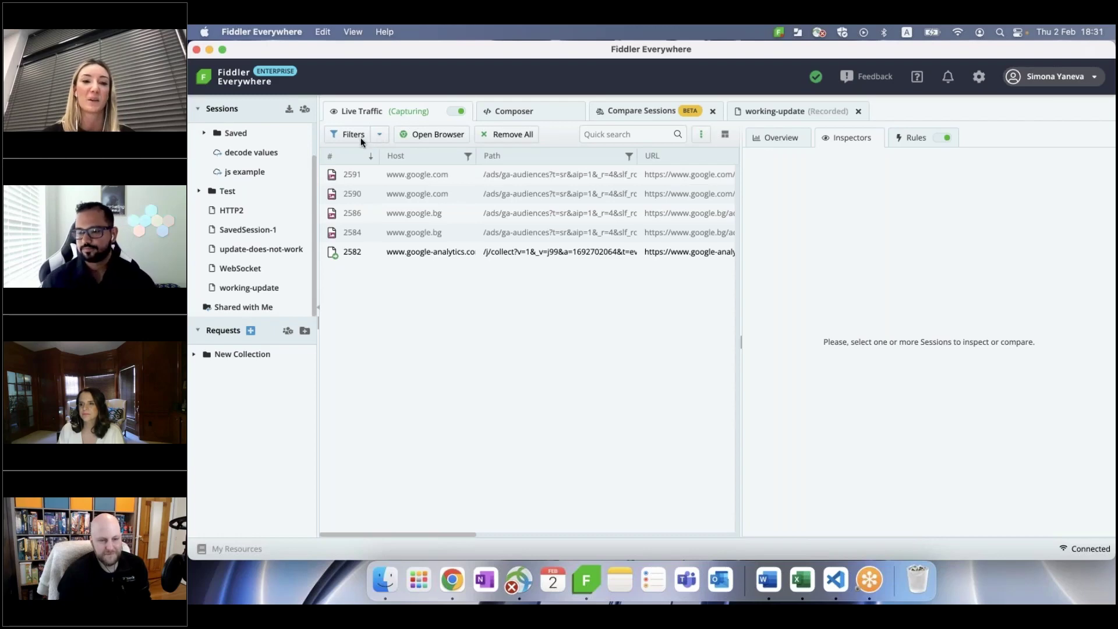
{"action": "left_click", "coordinate": [380, 135]}
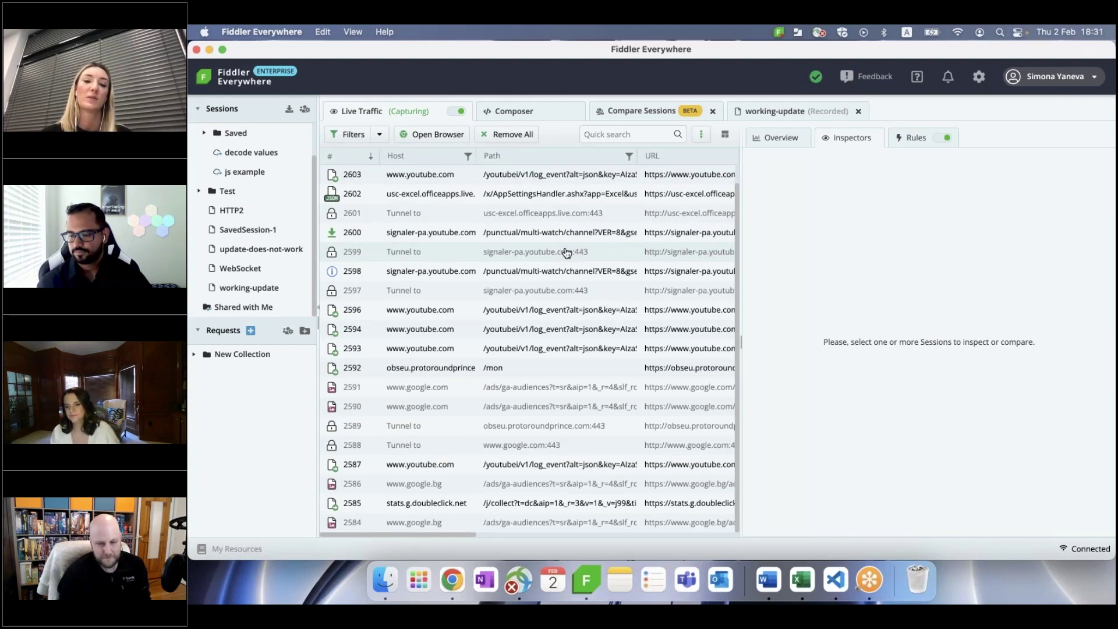
- Inspect the usc-excel.officeapps.live and stats.g.doubleclick.net sessions, and pause live traffic capturing
{"action": "left_click", "coordinate": [590, 200]}
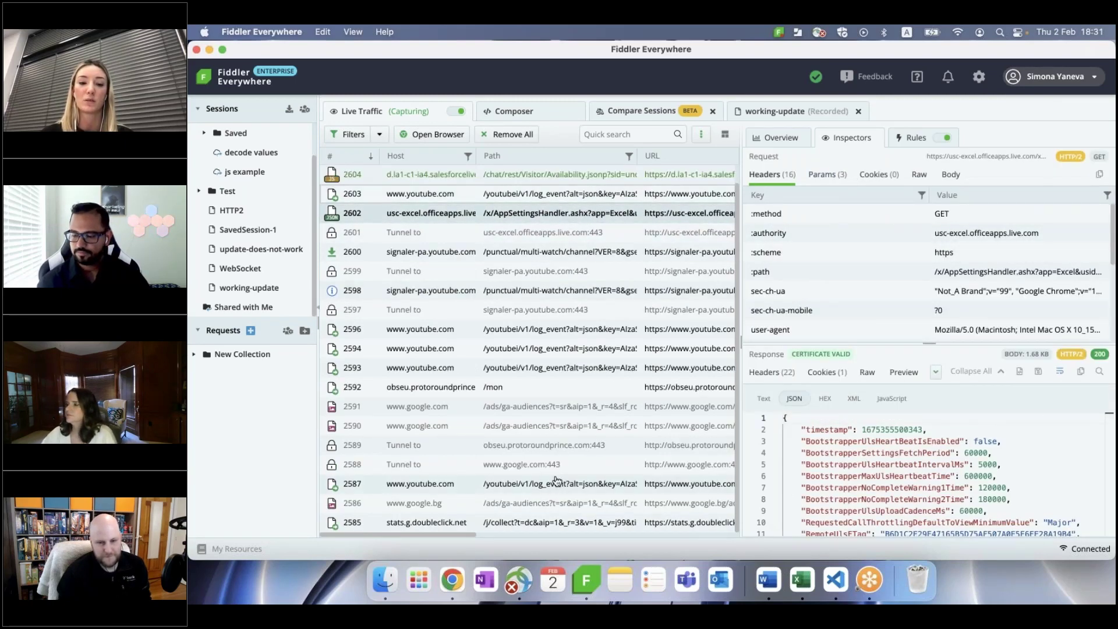
{"action": "left_click", "coordinate": [568, 522]}
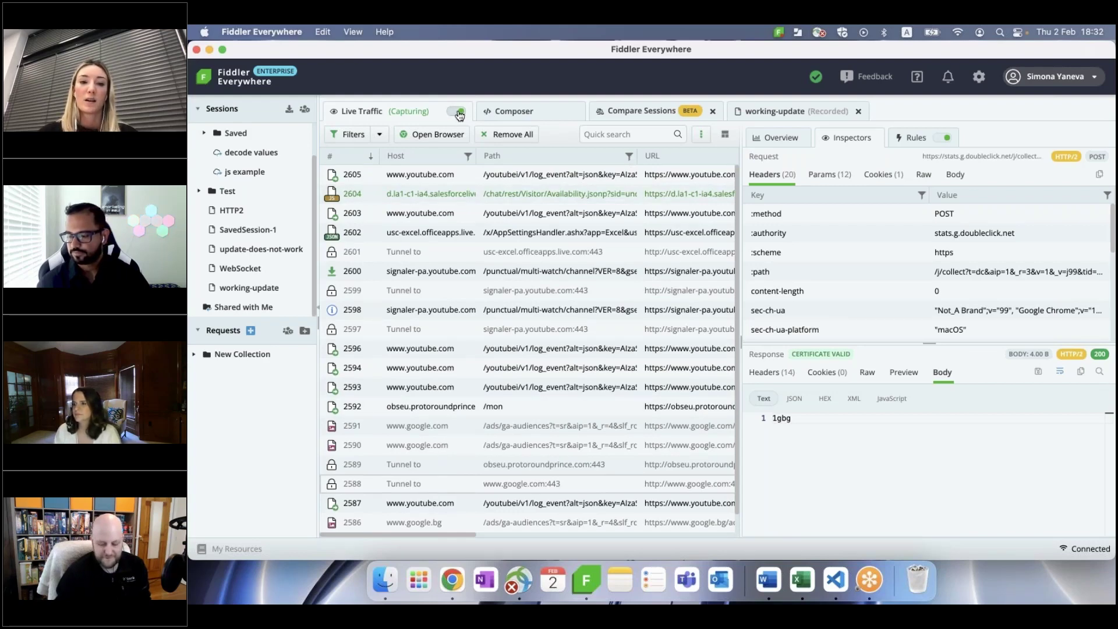
{"action": "left_click", "coordinate": [458, 112]}
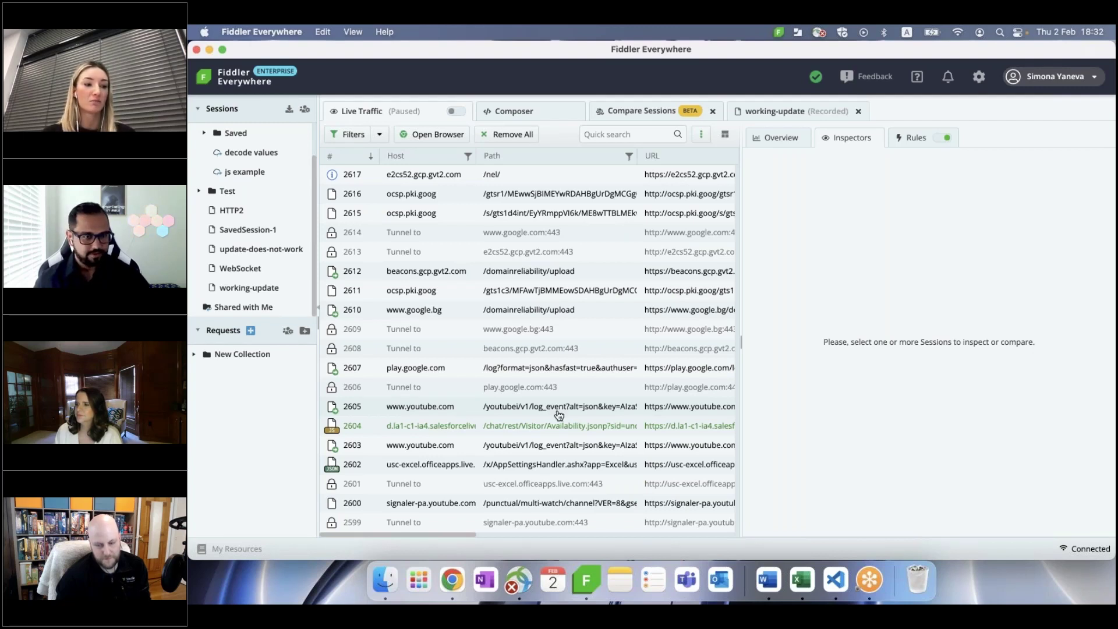
- View the overview of live session 2604 from salesforceliveagent.com and bring up its available actions
{"action": "left_click", "coordinate": [781, 139]}
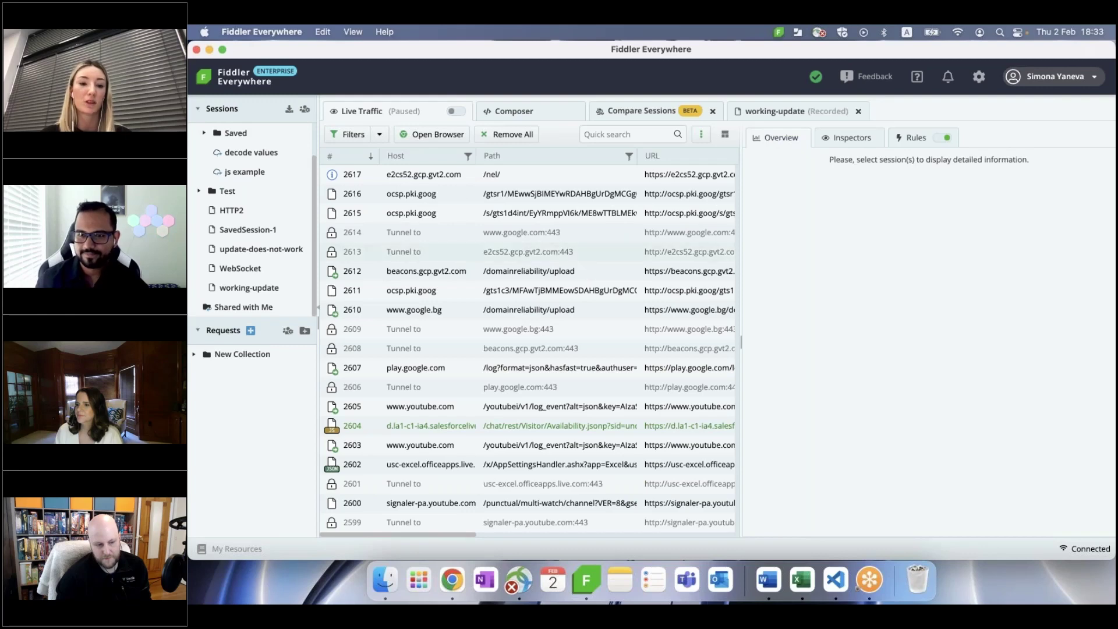
{"action": "left_click", "coordinate": [442, 426]}
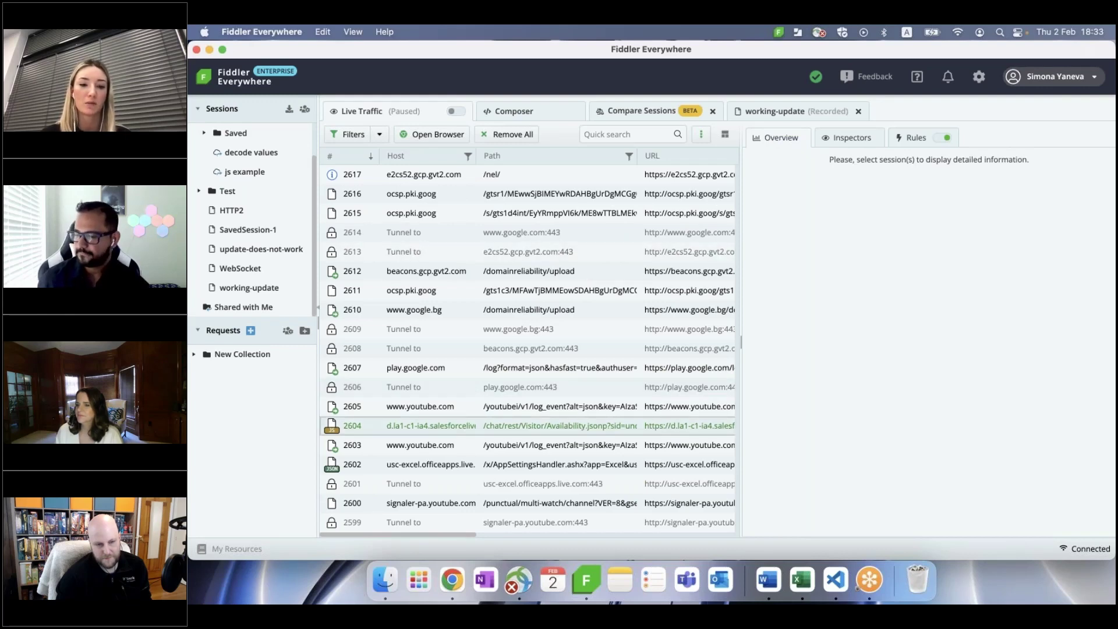
{"action": "right_click", "coordinate": [462, 425]}
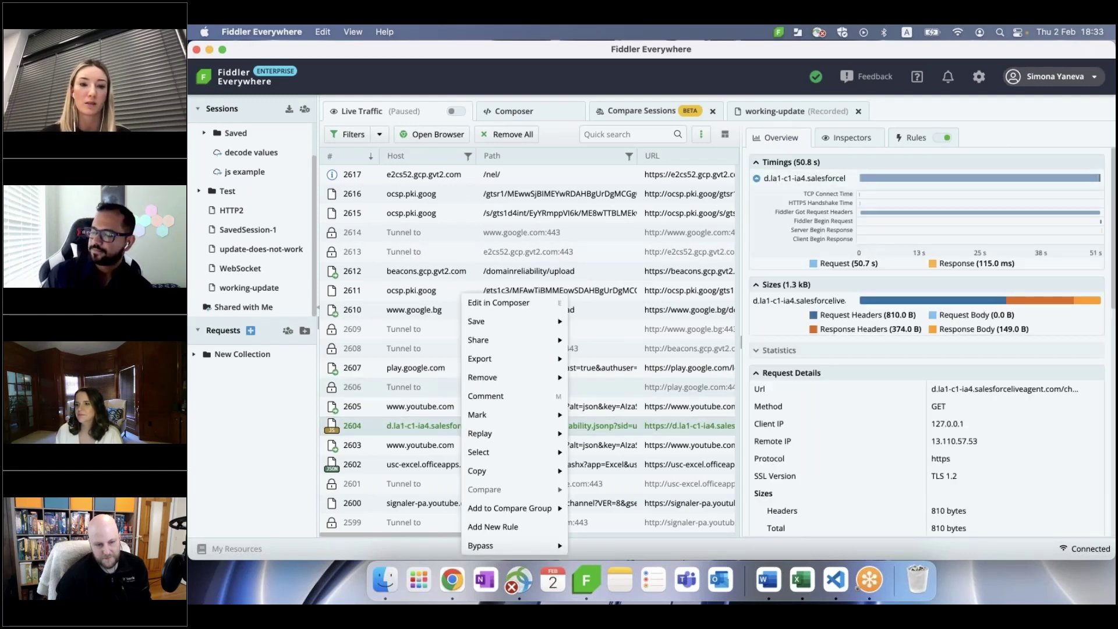
- Quick-search the live traffic for "image" and clear the search
{"action": "left_click", "coordinate": [610, 134]}
{"action": "type", "text": "ima"}
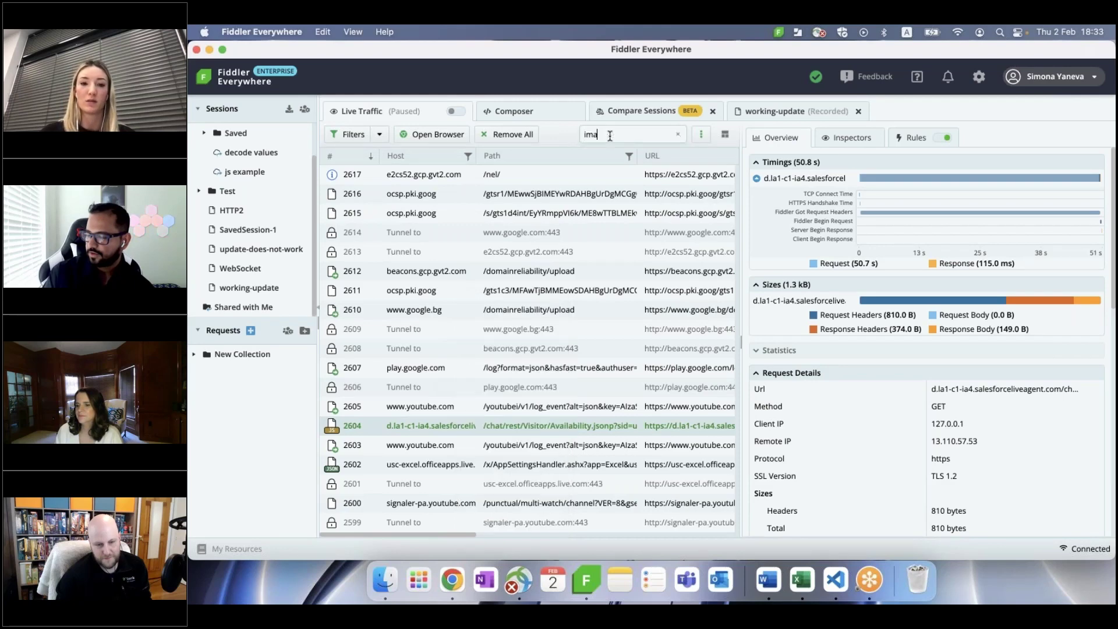
{"action": "type", "text": "ge"}
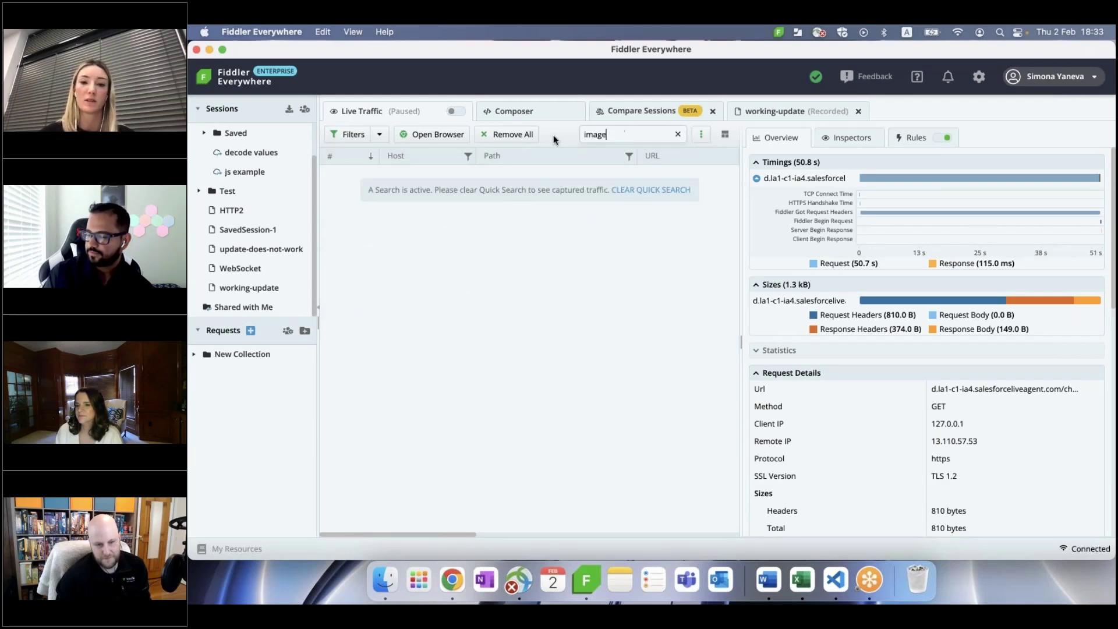
{"action": "key", "text": "super+a"}
{"action": "key", "text": "BackSpace"}
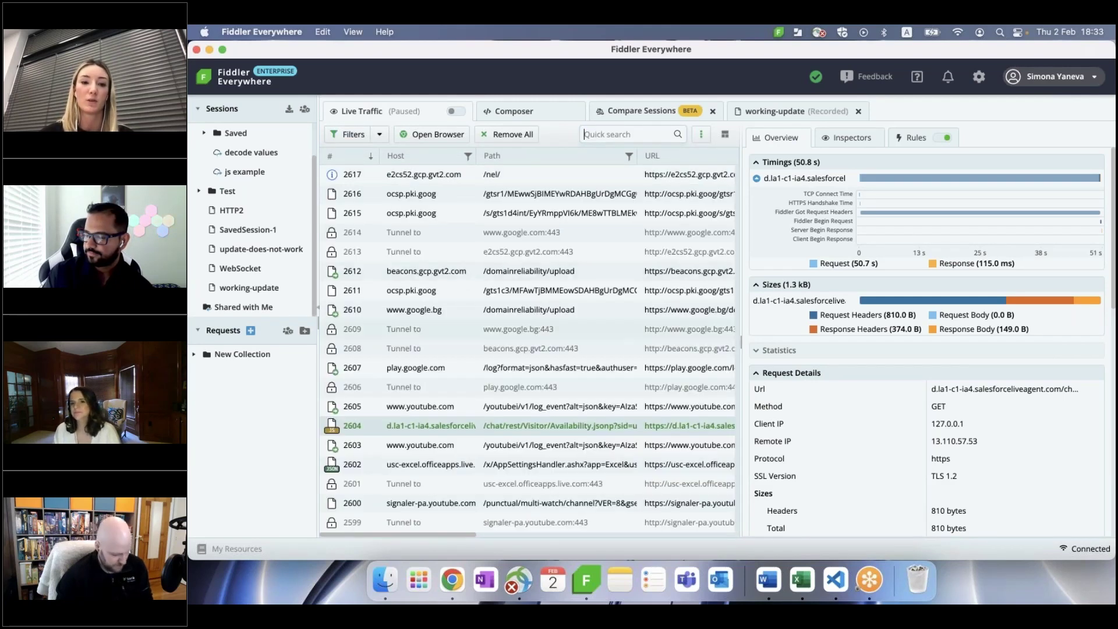
- Inspect live sessions 2610 and 2604, viewing their response bodies in HEX format
{"action": "left_click", "coordinate": [415, 309]}
{"action": "left_click", "coordinate": [847, 138]}
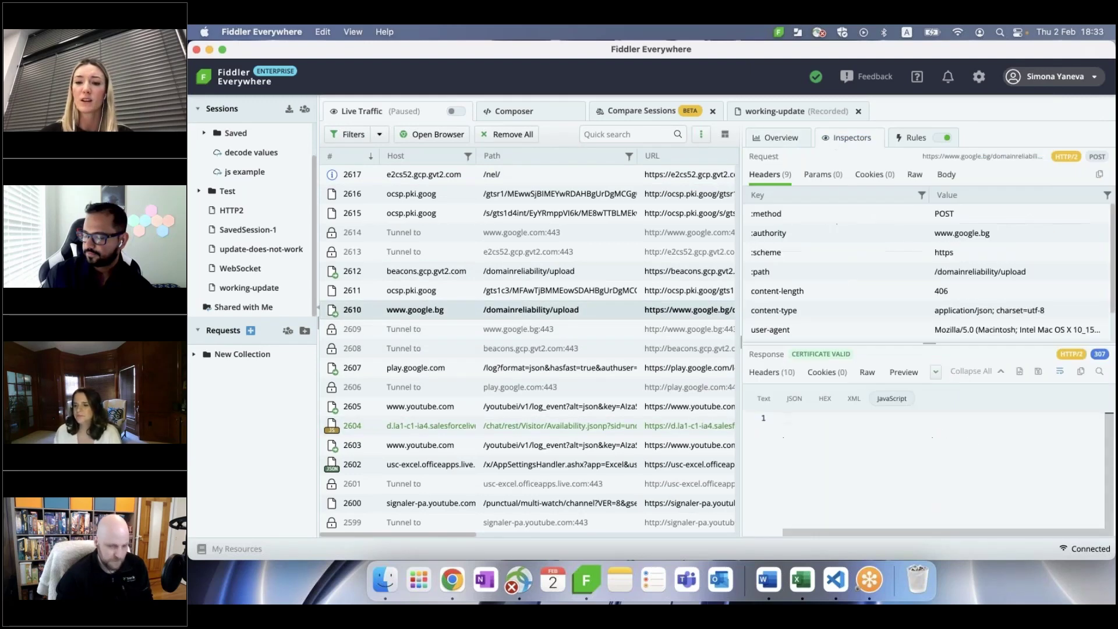
{"action": "left_click", "coordinate": [825, 399]}
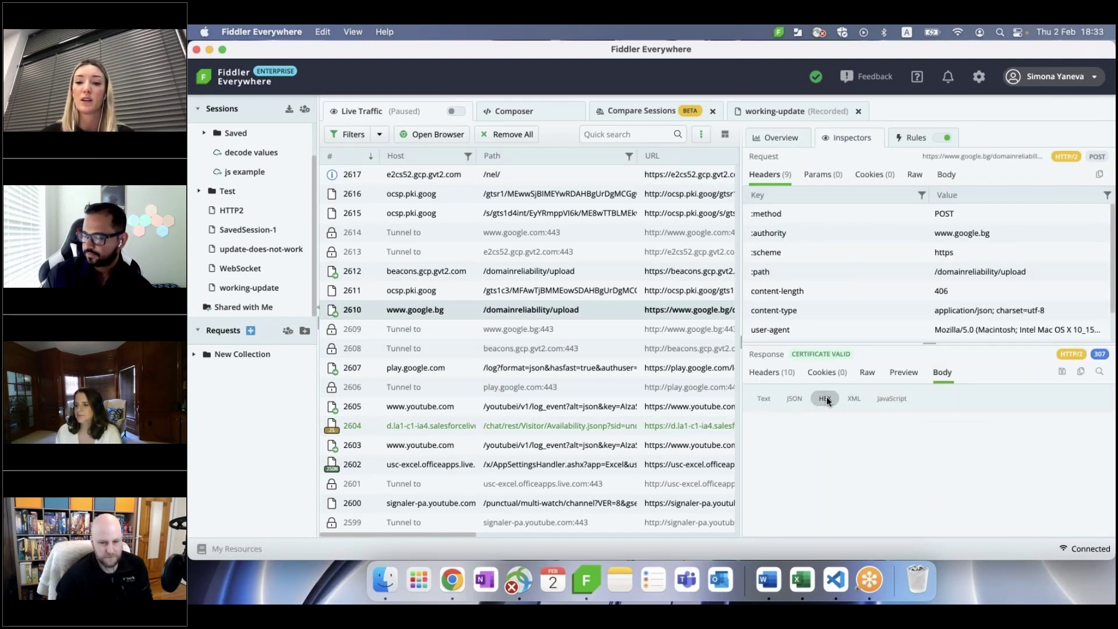
{"action": "left_click", "coordinate": [461, 426]}
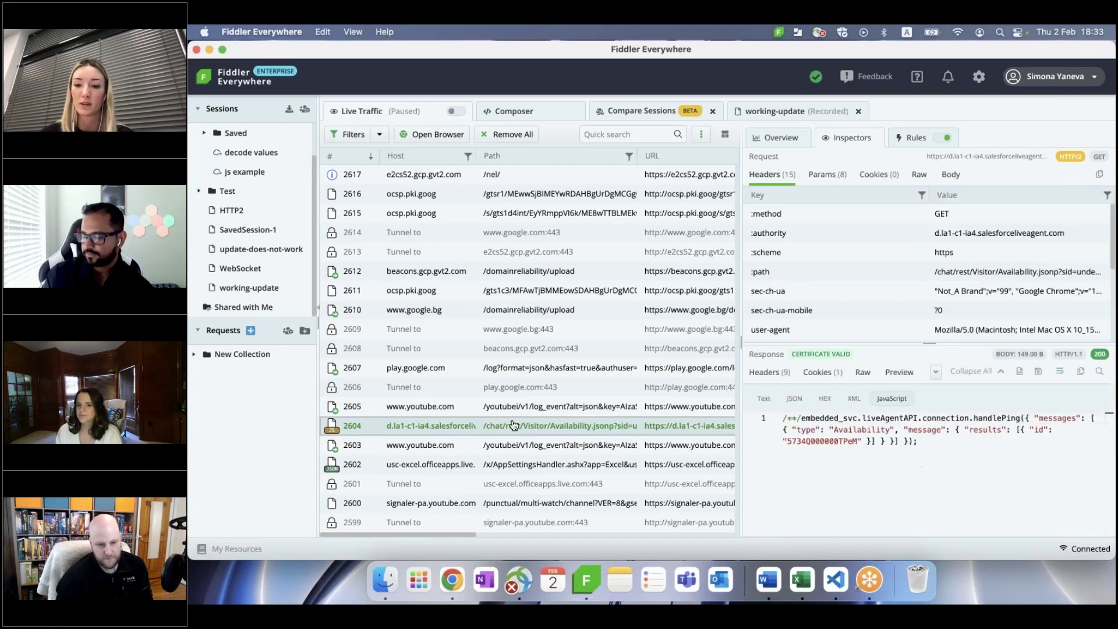
{"action": "left_click", "coordinate": [825, 398]}
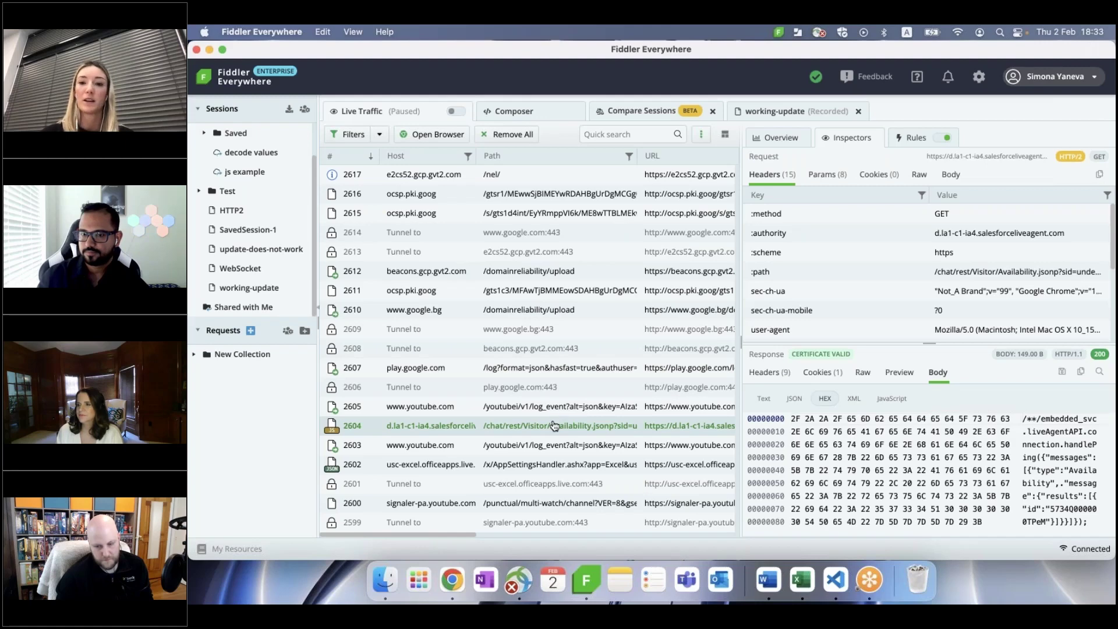
- In the recorded working-update sessions, show the overview for sessions 2108, 2109, 2110, 2119, 2120 and 2121 together
{"action": "left_click", "coordinate": [775, 113]}
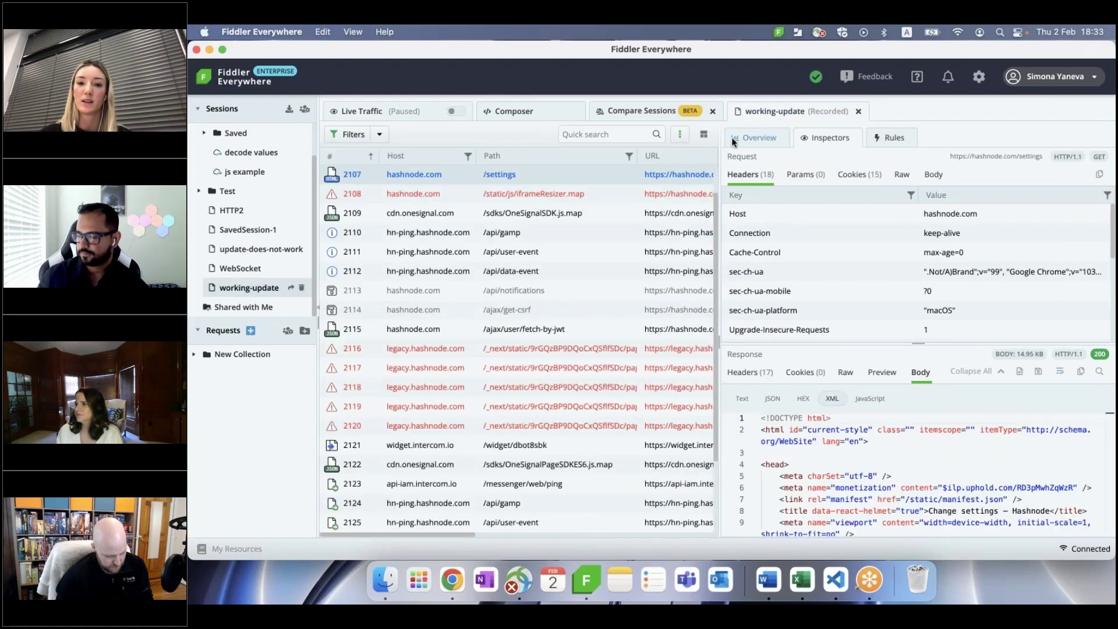
{"action": "left_click", "coordinate": [766, 138]}
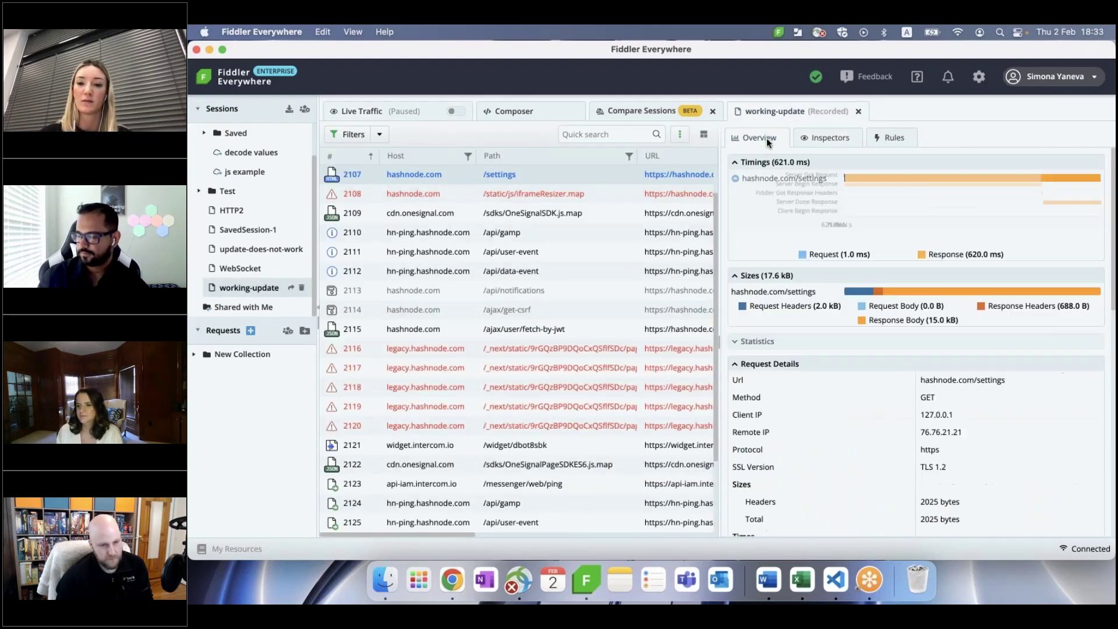
{"action": "left_click", "coordinate": [517, 194]}
{"action": "left_click", "coordinate": [513, 232], "text": "shift"}
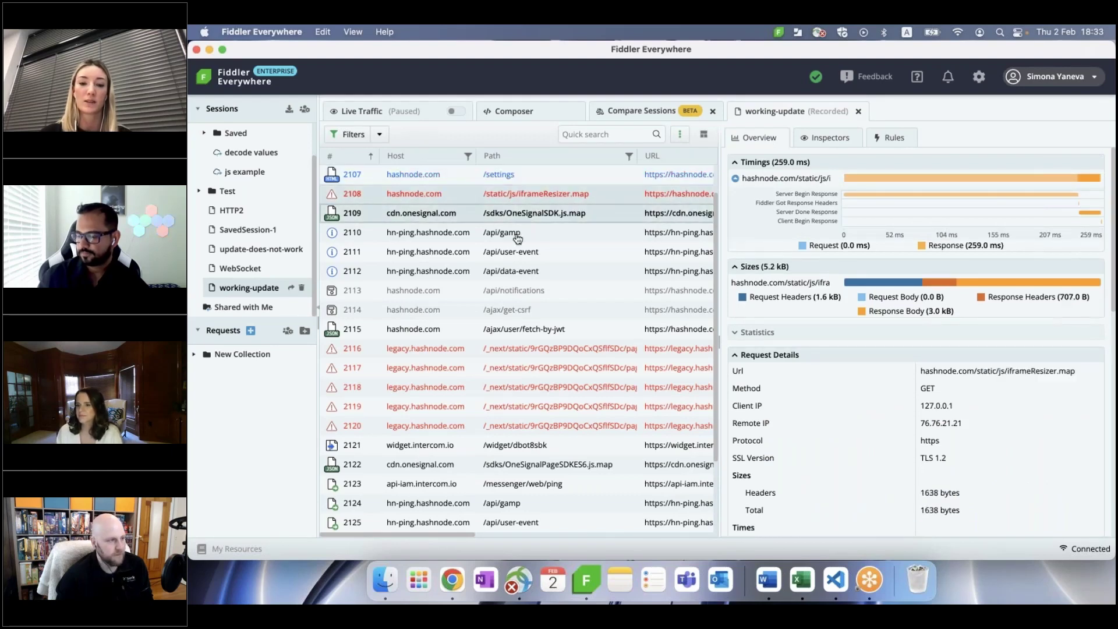
{"action": "left_click", "coordinate": [502, 406], "text": "super"}
{"action": "left_click", "coordinate": [502, 425], "text": "super"}
{"action": "left_click", "coordinate": [499, 444], "text": "super"}
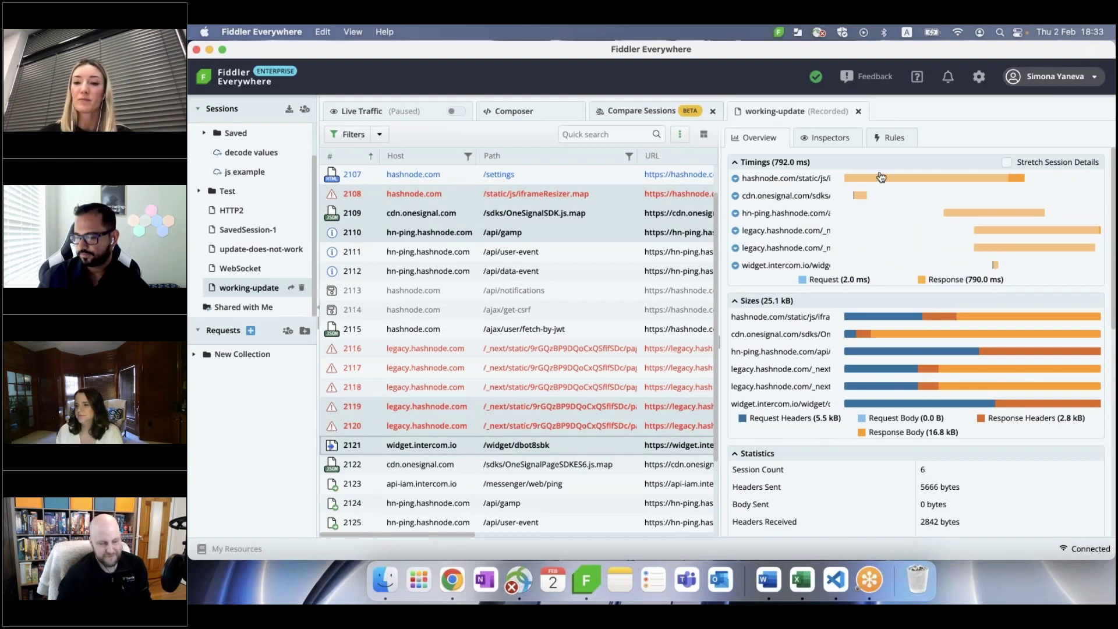
- Check the first session's timing bar and expand the timing details of all six selected sessions
{"action": "mouse_move", "coordinate": [923, 178]}
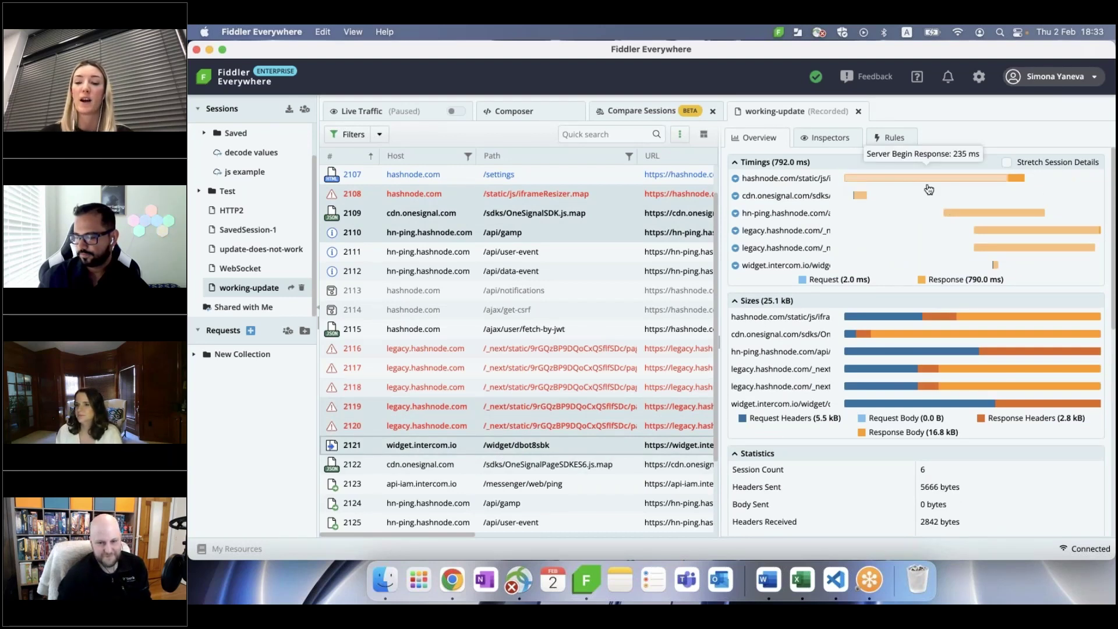
{"action": "mouse_move", "coordinate": [849, 180]}
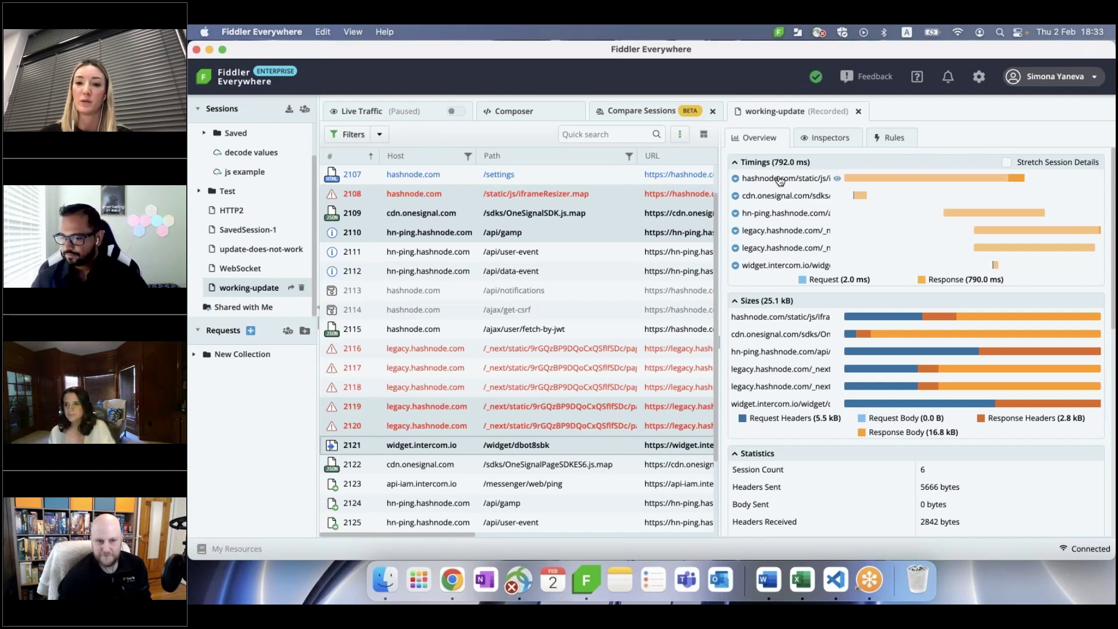
{"action": "left_click", "coordinate": [736, 178]}
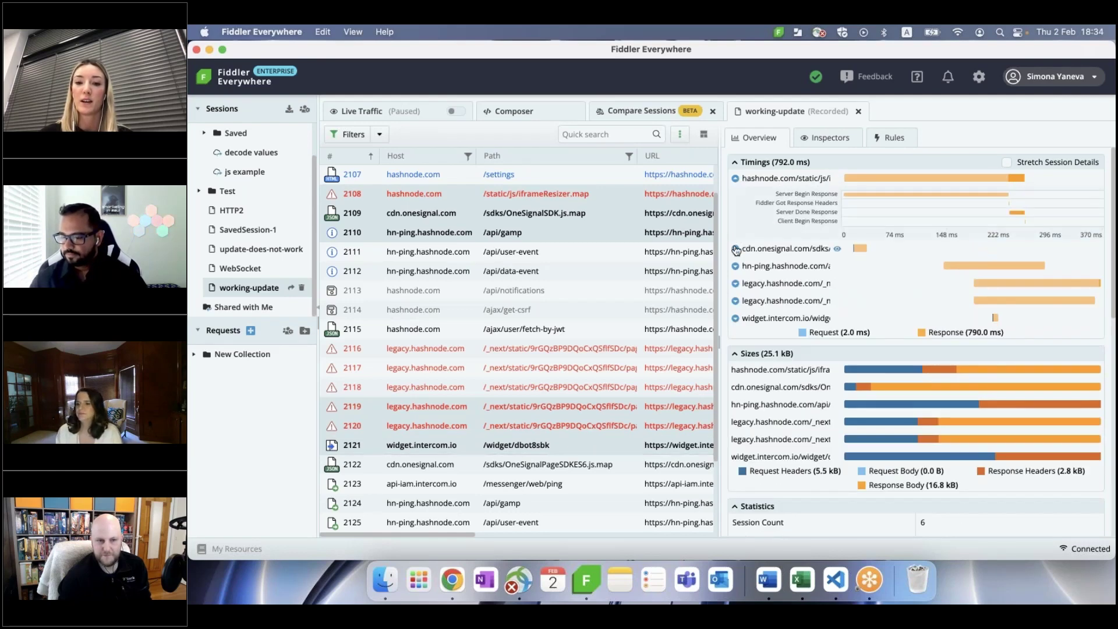
{"action": "left_click", "coordinate": [735, 249]}
{"action": "left_click", "coordinate": [735, 310]}
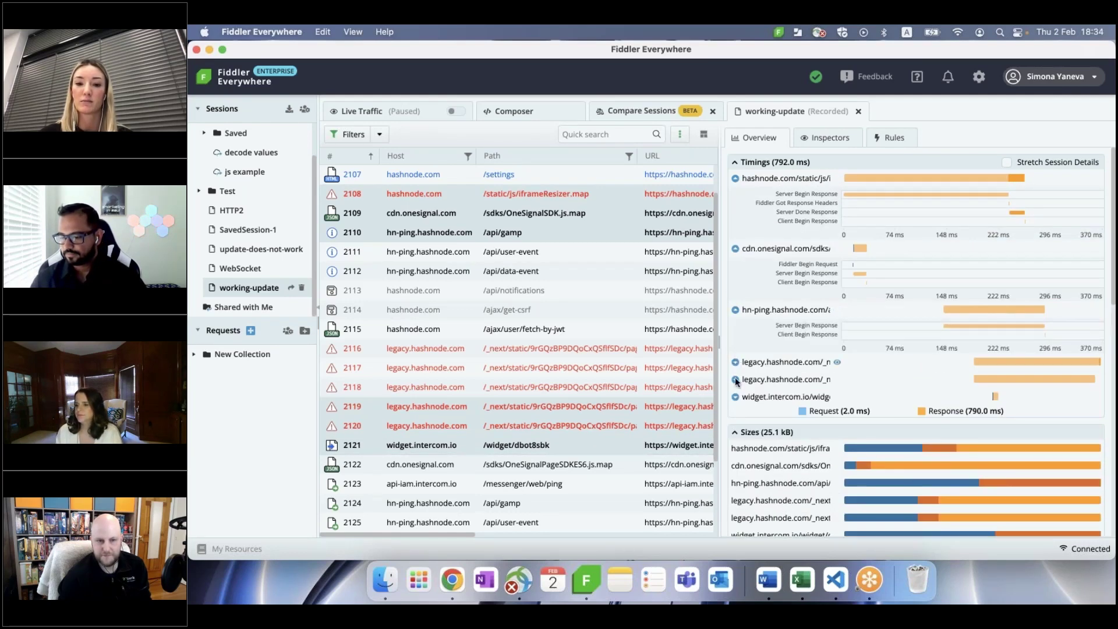
{"action": "left_click", "coordinate": [735, 423]}
{"action": "left_click", "coordinate": [735, 466]}
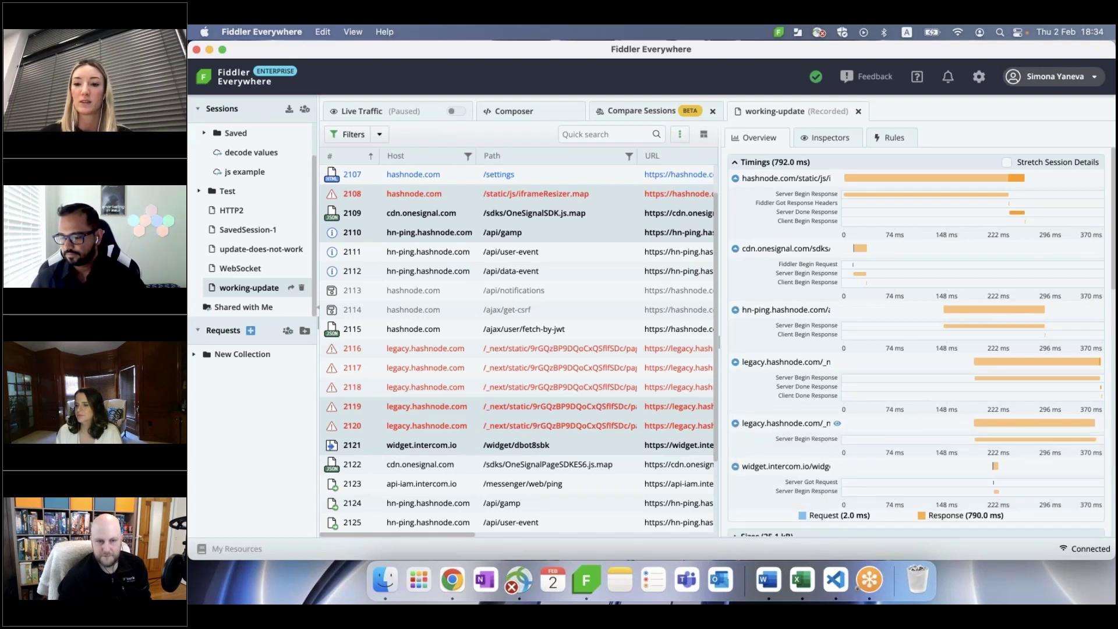
- Examine the expanded timing breakdowns of the six selected sessions, including the server begin response phase
{"action": "scroll", "coordinate": [857, 397], "scroll_direction": "down", "scroll_amount": 3}
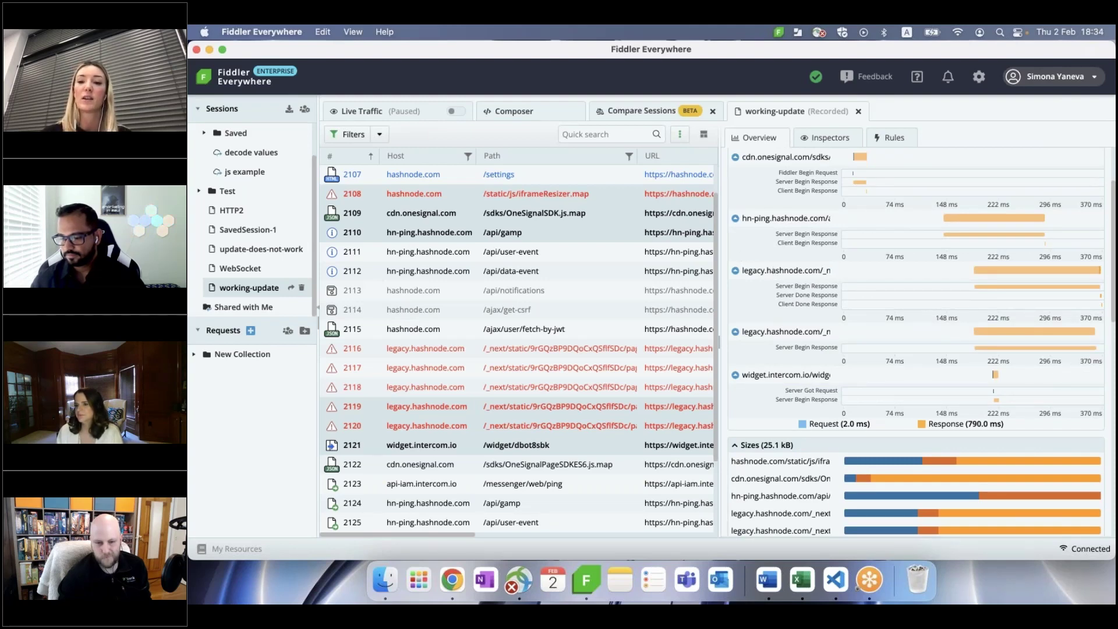
{"action": "scroll", "coordinate": [895, 302], "scroll_direction": "up", "scroll_amount": 3}
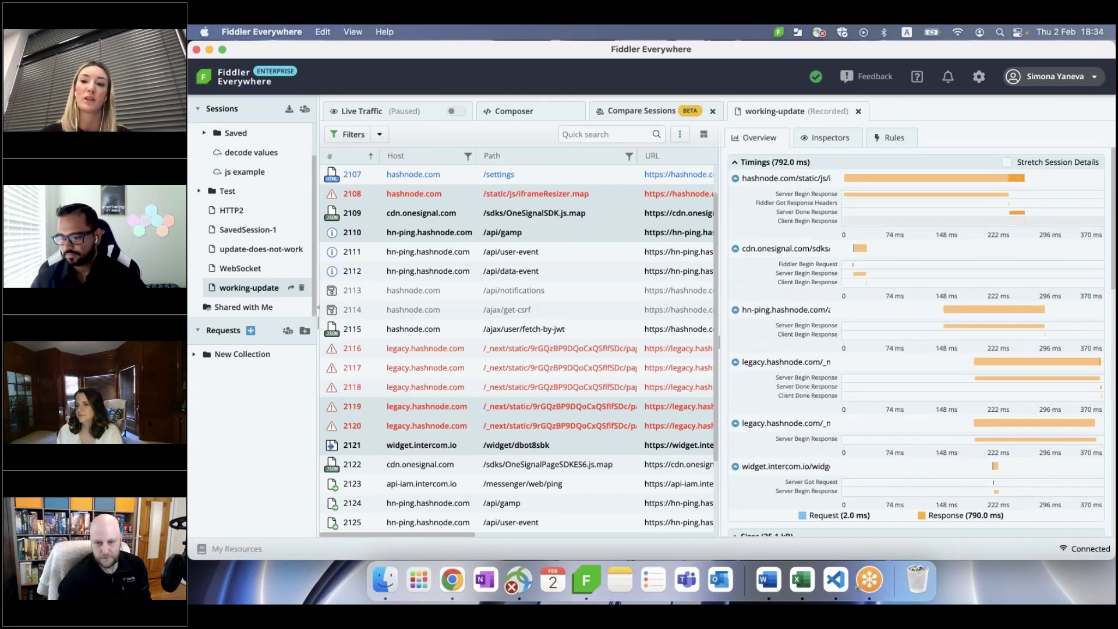
{"action": "scroll", "coordinate": [888, 399], "scroll_direction": "down", "scroll_amount": 2}
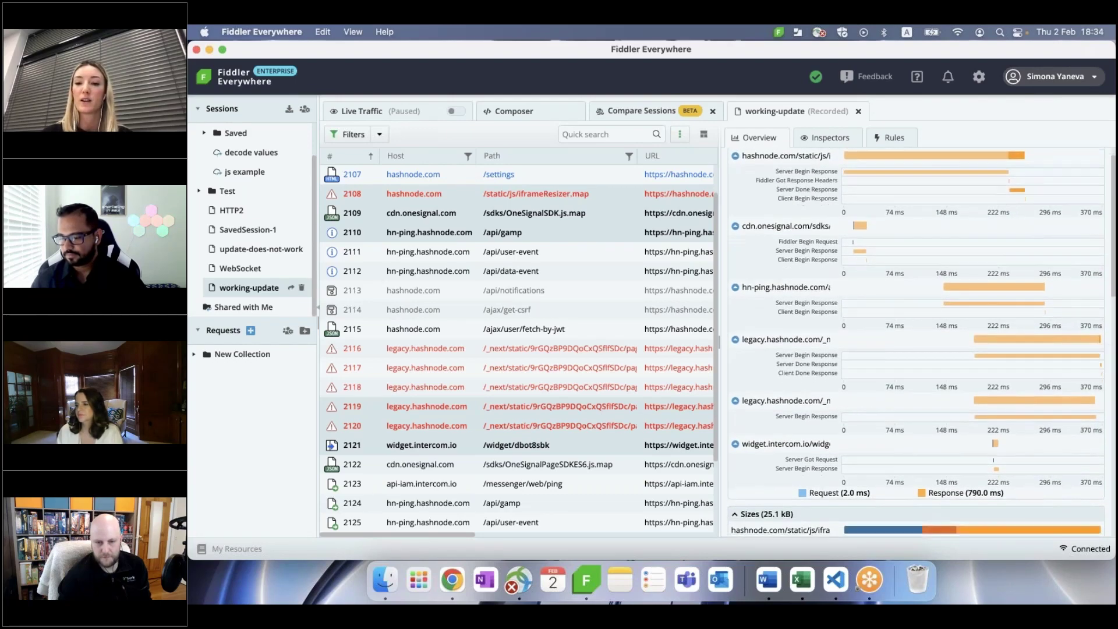
{"action": "scroll", "coordinate": [915, 341], "scroll_direction": "down", "scroll_amount": 1}
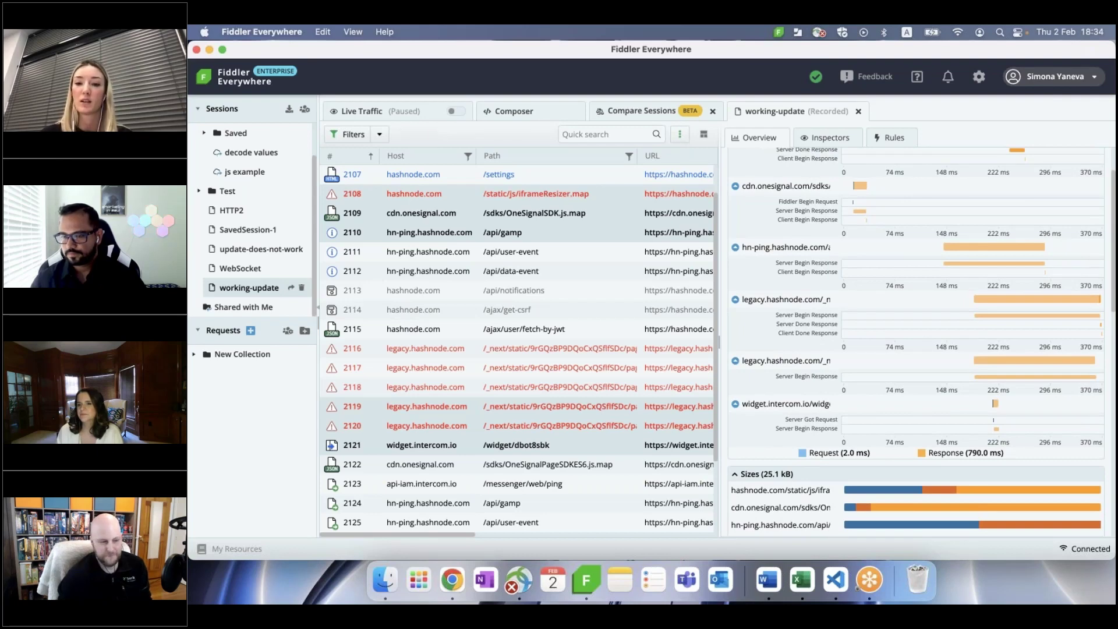
{"action": "scroll", "coordinate": [881, 345], "scroll_direction": "up", "scroll_amount": 3}
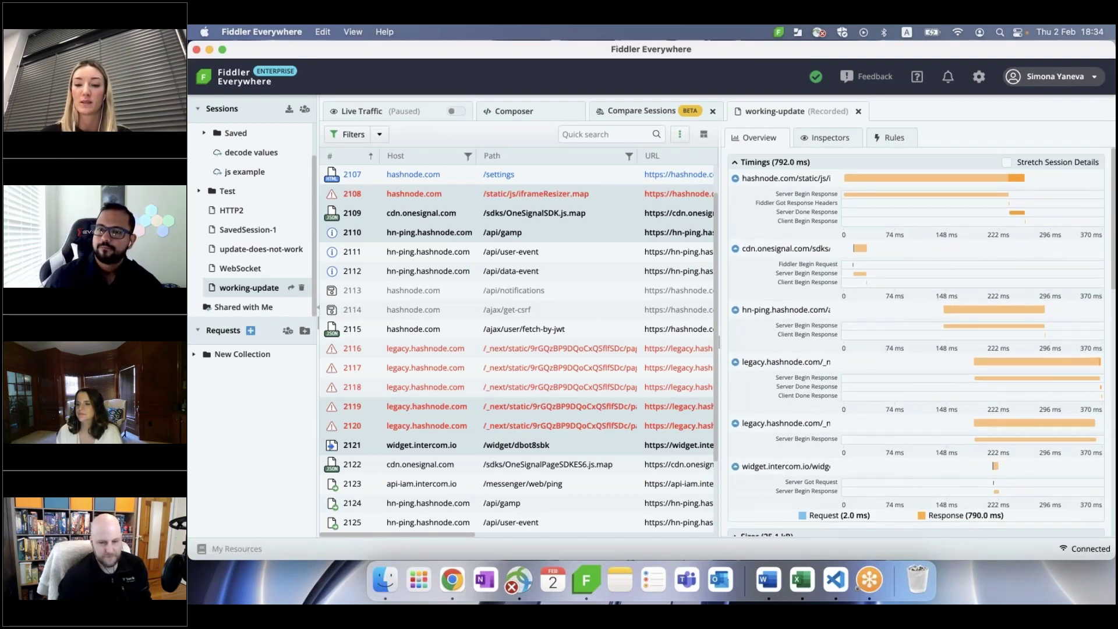
{"action": "mouse_move", "coordinate": [860, 273]}
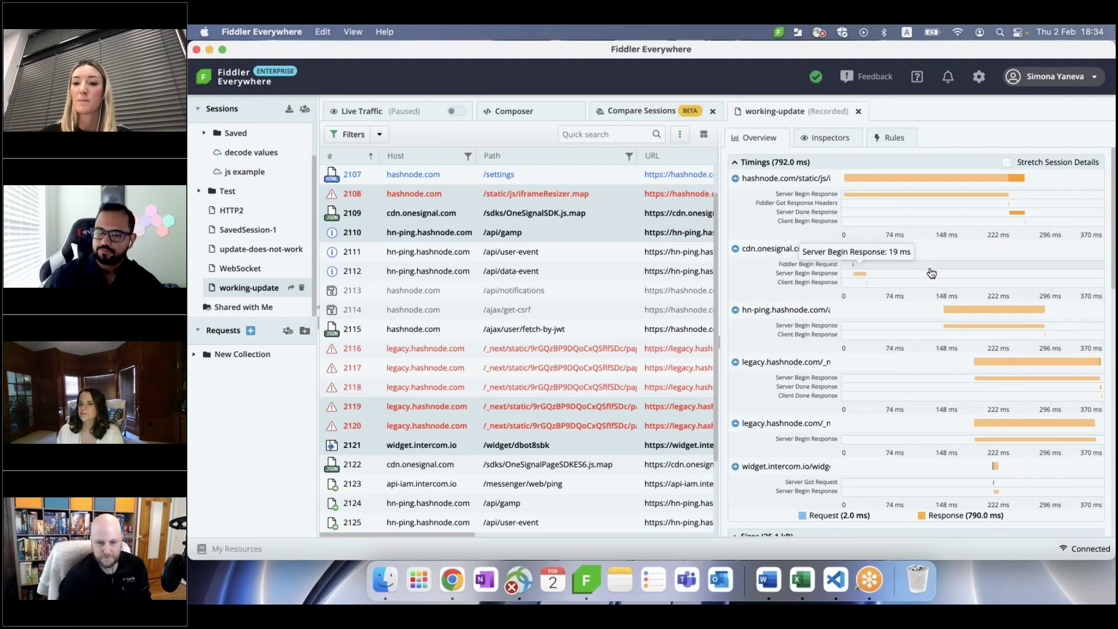
{"action": "scroll", "coordinate": [943, 395], "scroll_direction": "down", "scroll_amount": 3}
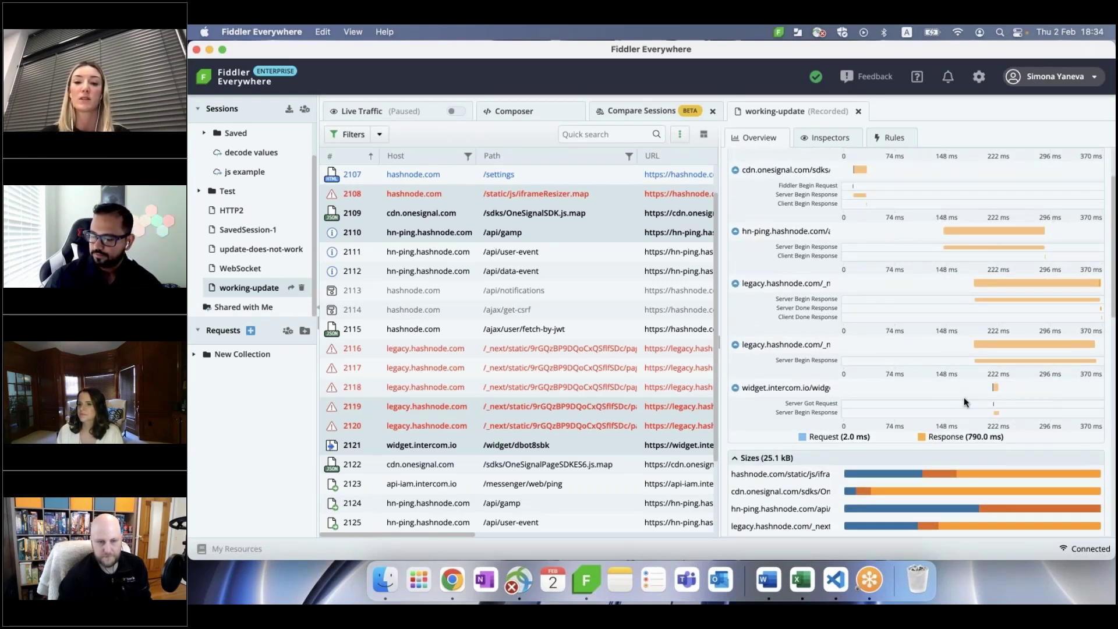
{"action": "mouse_move", "coordinate": [1010, 394]}
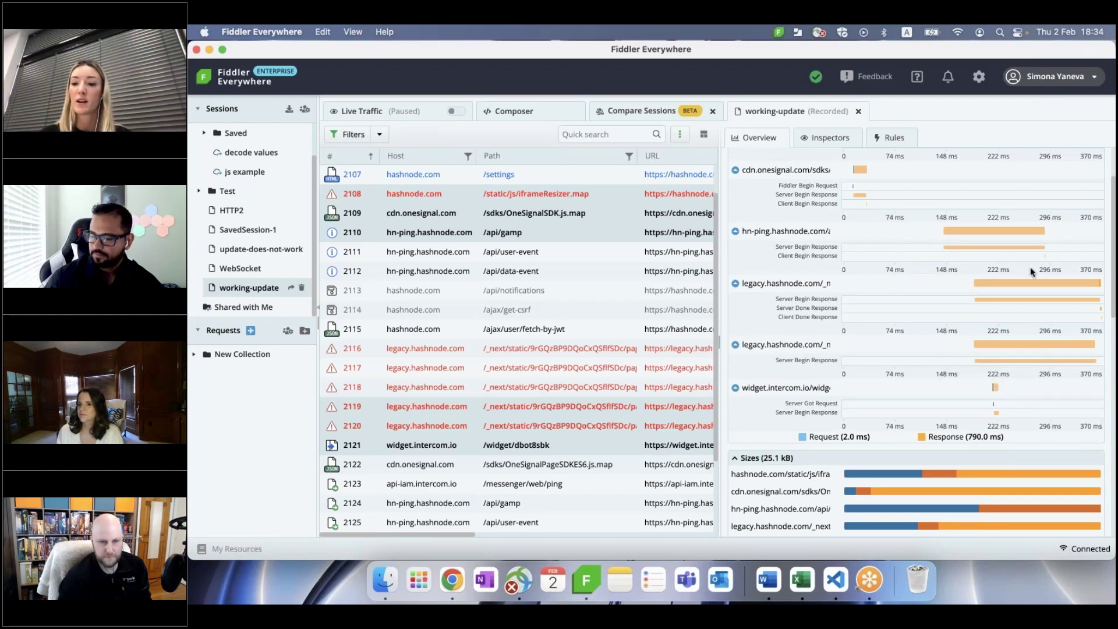
{"action": "scroll", "coordinate": [1029, 266], "scroll_direction": "up", "scroll_amount": 3}
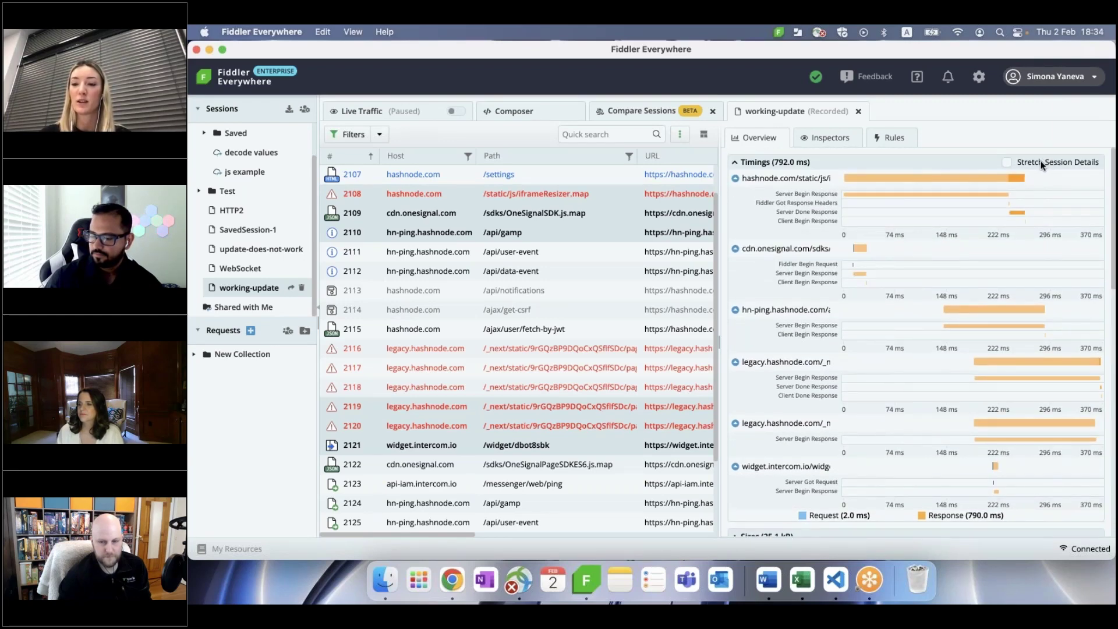
- Turn on stretched session details in the timings overview and review the rescaled breakdowns of the selected sessions
{"action": "left_click", "coordinate": [1008, 165]}
{"action": "scroll", "coordinate": [896, 389], "scroll_direction": "down", "scroll_amount": 3}
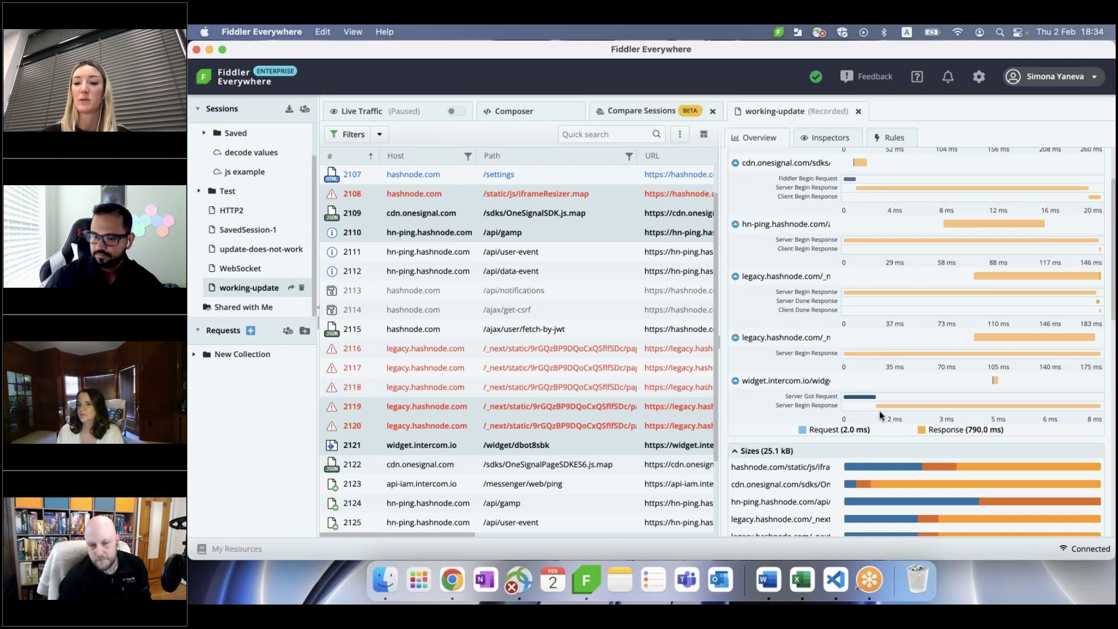
{"action": "scroll", "coordinate": [947, 335], "scroll_direction": "up", "scroll_amount": 2}
{"action": "scroll", "coordinate": [947, 335], "scroll_direction": "up", "scroll_amount": 2}
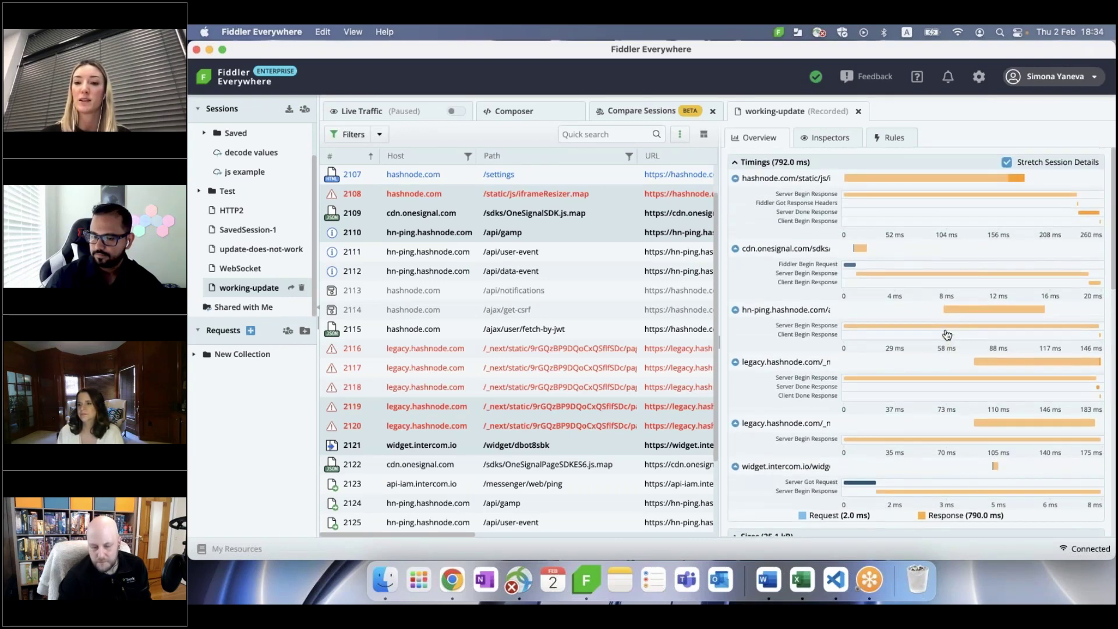
- Compare the session timings on the shared time scale by switching stretched session details off and back on
{"action": "left_click", "coordinate": [1007, 162]}
{"action": "scroll", "coordinate": [821, 402], "scroll_direction": "down", "scroll_amount": 2}
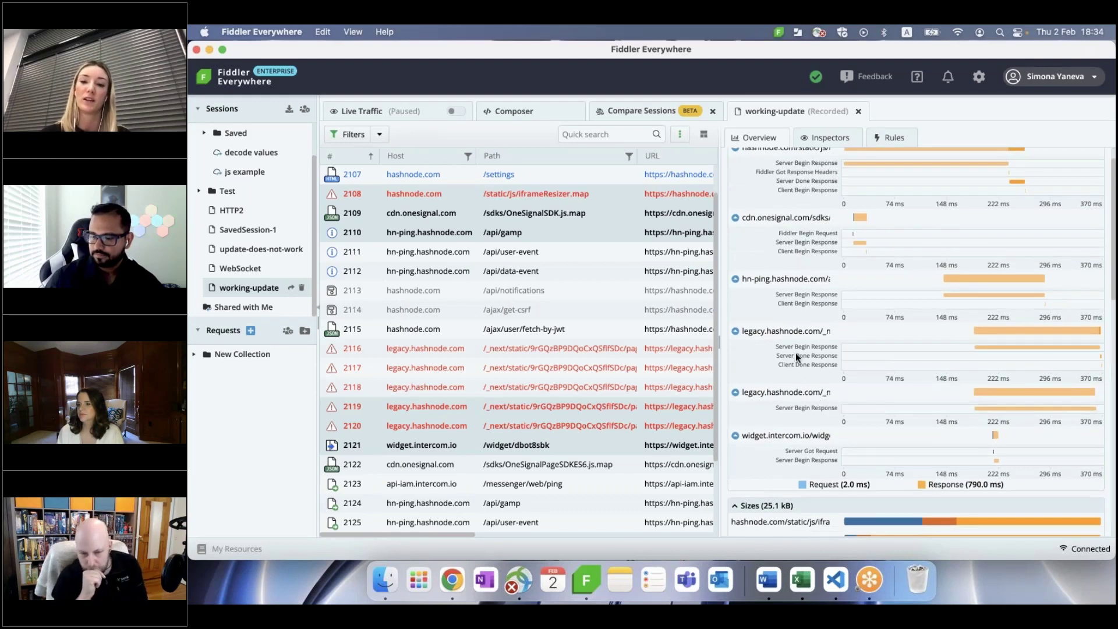
{"action": "scroll", "coordinate": [821, 402], "scroll_direction": "up", "scroll_amount": 2}
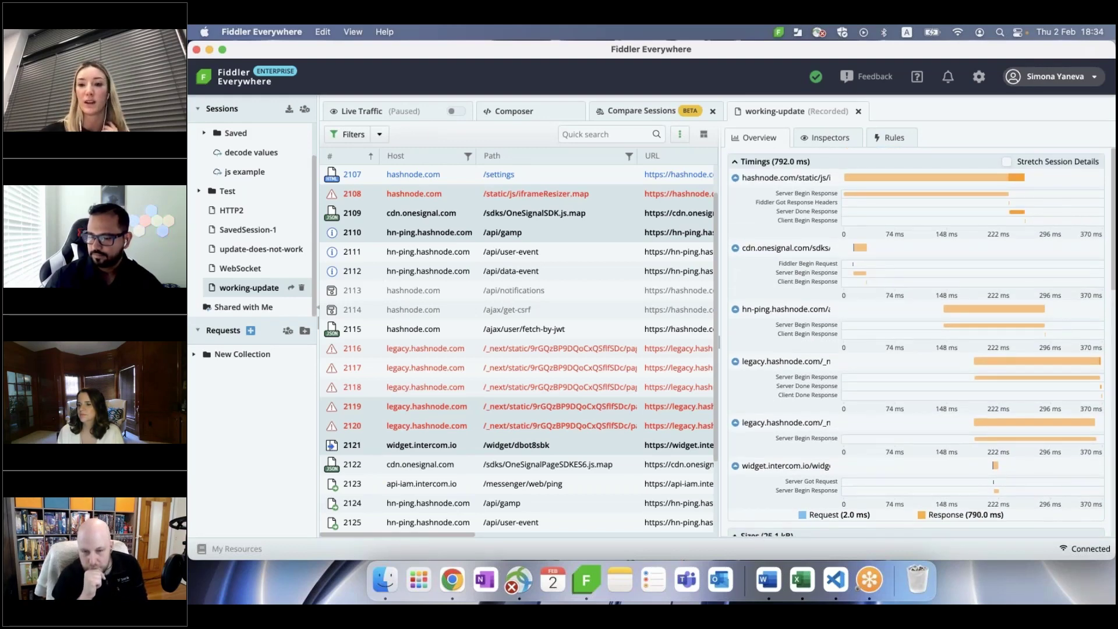
{"action": "left_click", "coordinate": [1007, 162]}
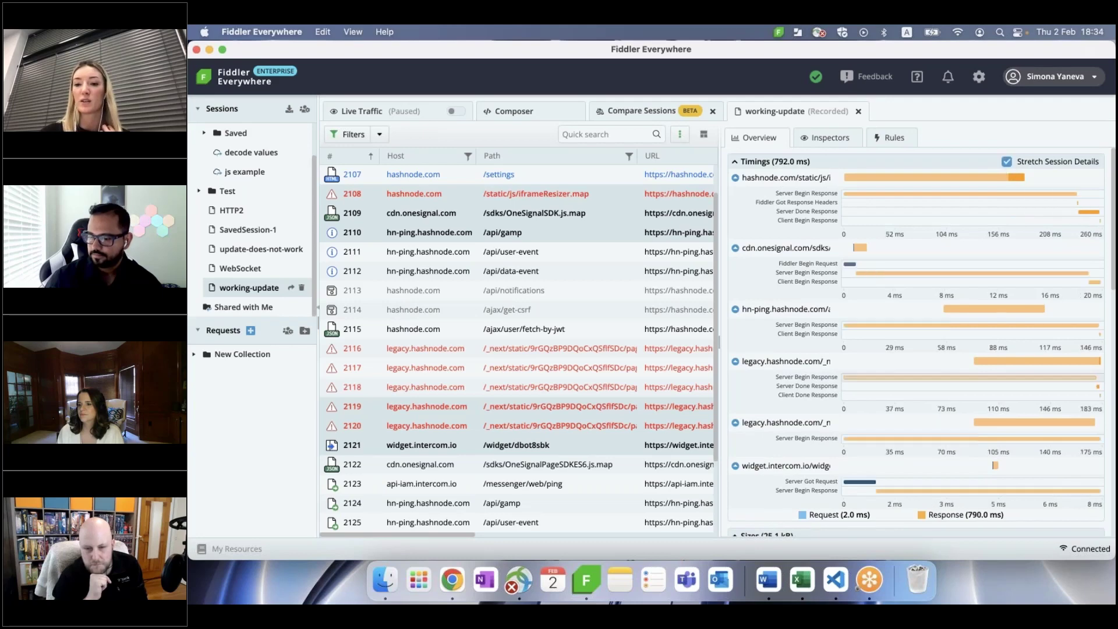
- Examine the stretched timing breakdowns, checking the Server Got Request phase of the widget.intercom.io session
{"action": "scroll", "coordinate": [1006, 169], "scroll_direction": "down", "scroll_amount": 4}
{"action": "scroll", "coordinate": [915, 350], "scroll_direction": "down", "scroll_amount": 1}
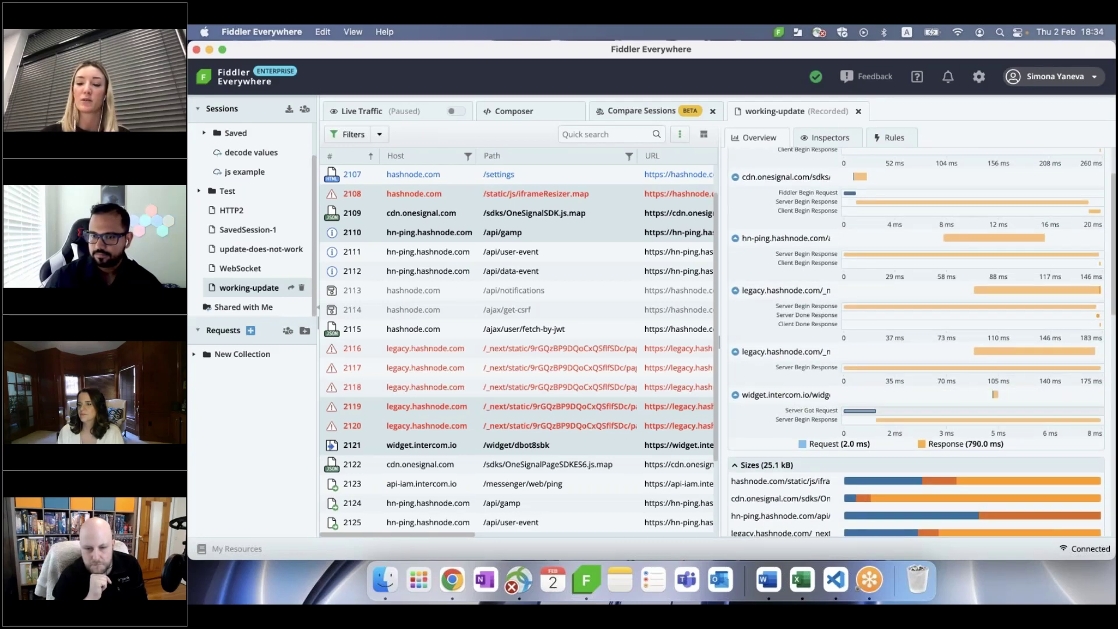
{"action": "mouse_move", "coordinate": [860, 410]}
{"action": "mouse_move", "coordinate": [892, 427]}
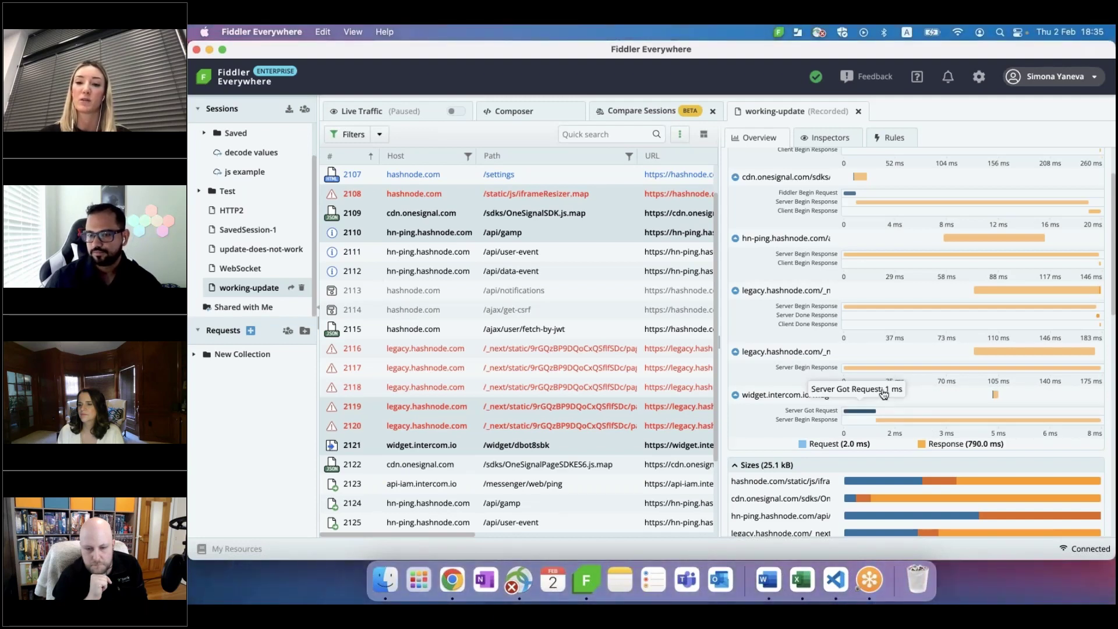
{"action": "mouse_move", "coordinate": [879, 271]}
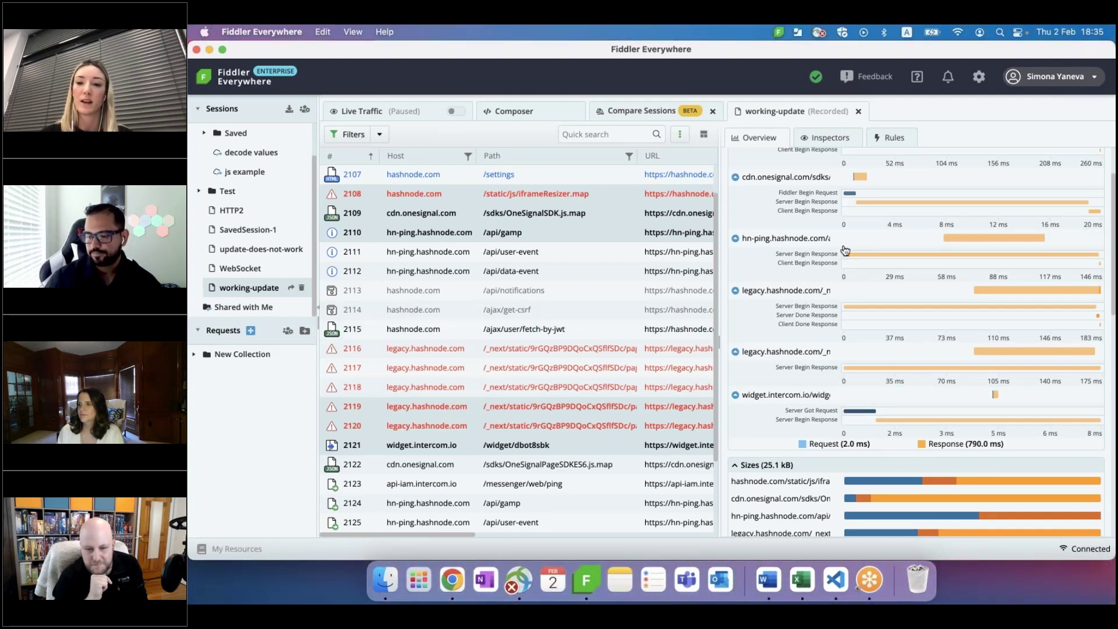
- Create a folder named "work" under My Sessions
{"action": "scroll", "coordinate": [916, 342], "scroll_direction": "up", "scroll_amount": 3}
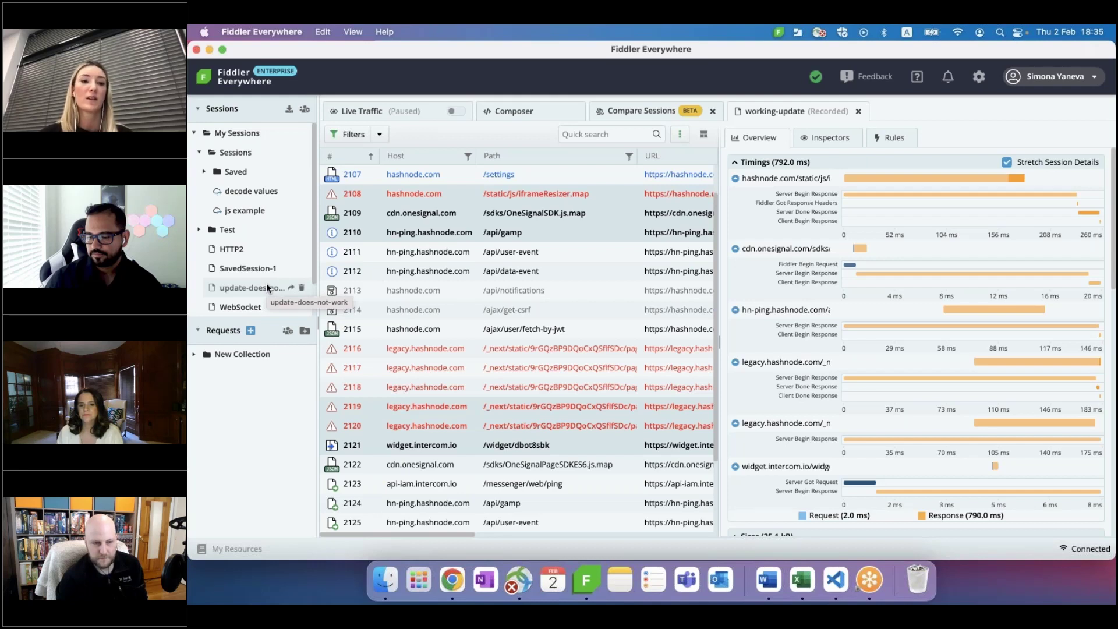
{"action": "left_click", "coordinate": [291, 133]}
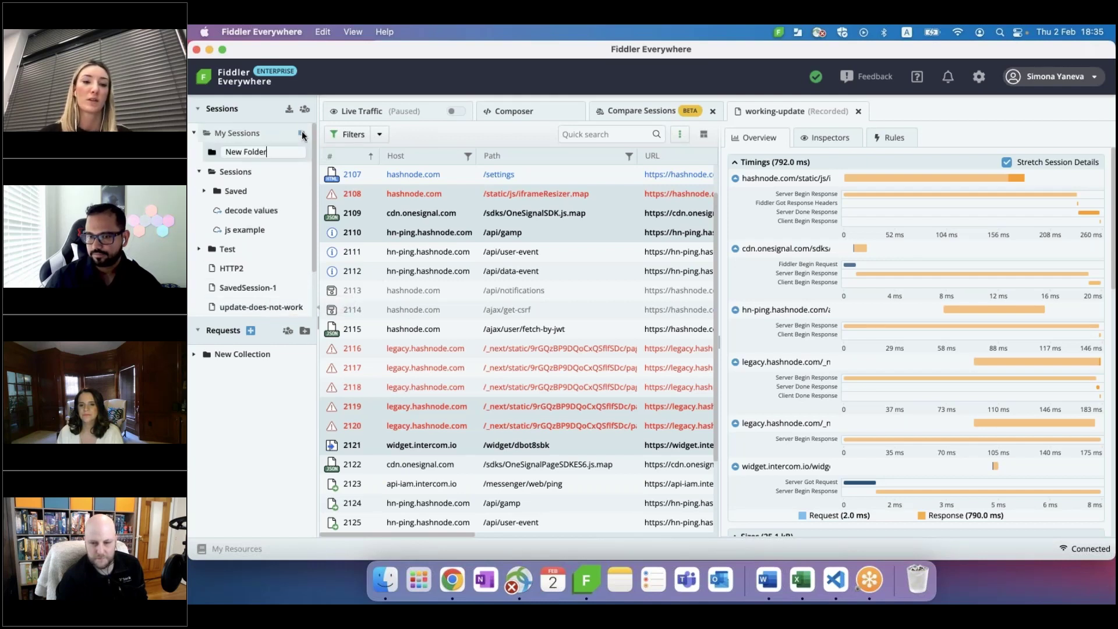
{"action": "triple_click", "coordinate": [263, 152]}
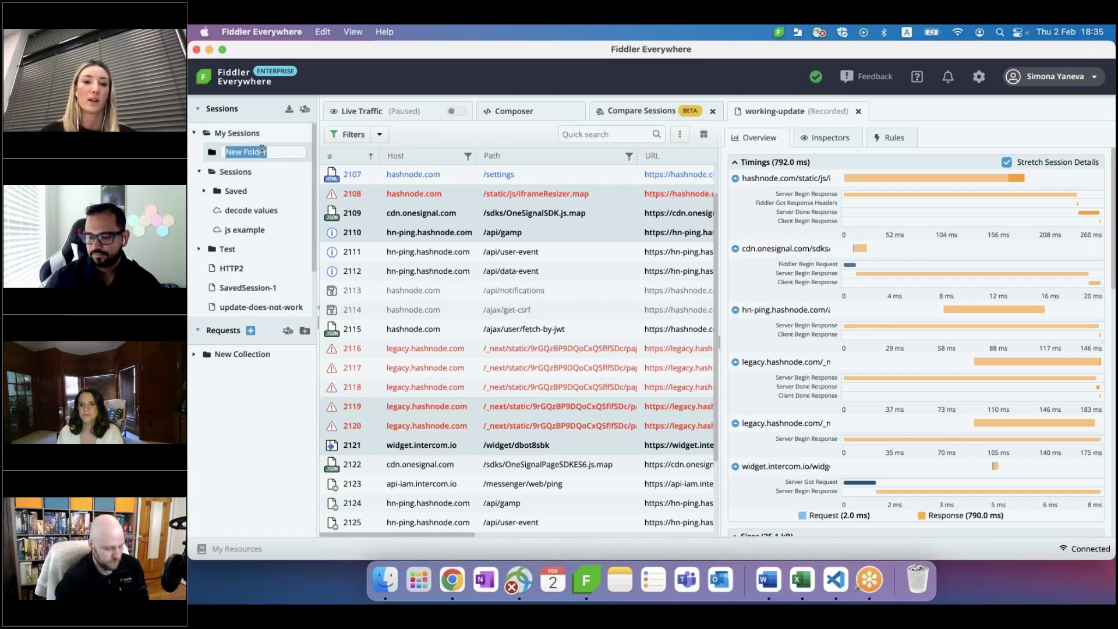
{"action": "type", "text": "work"}
{"action": "key", "text": "Return"}
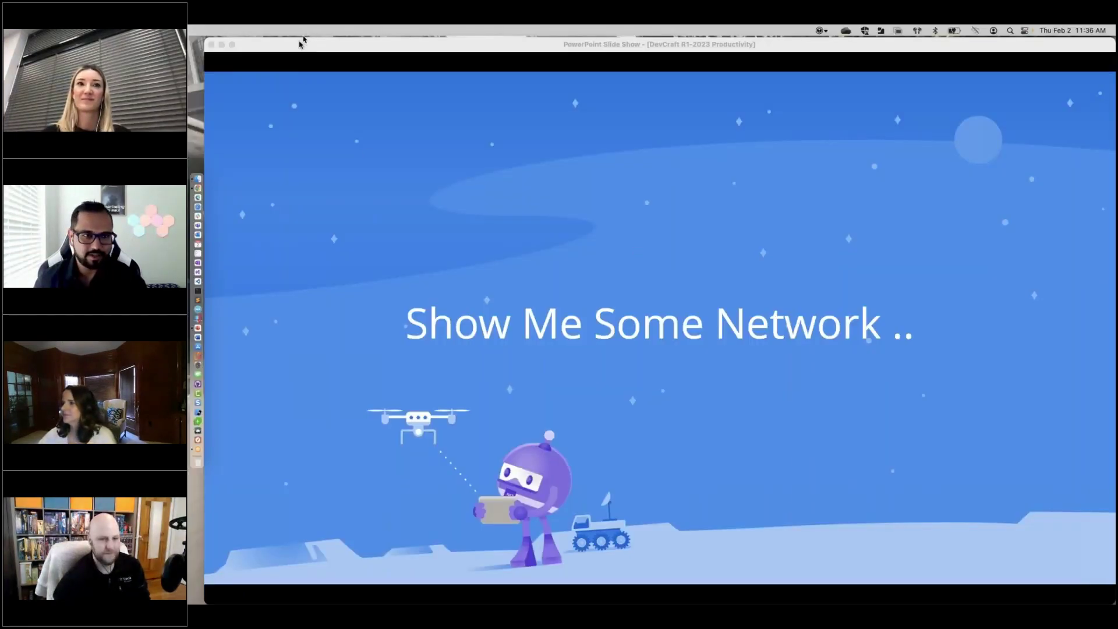
{"action": "left_click", "coordinate": [232, 48]}
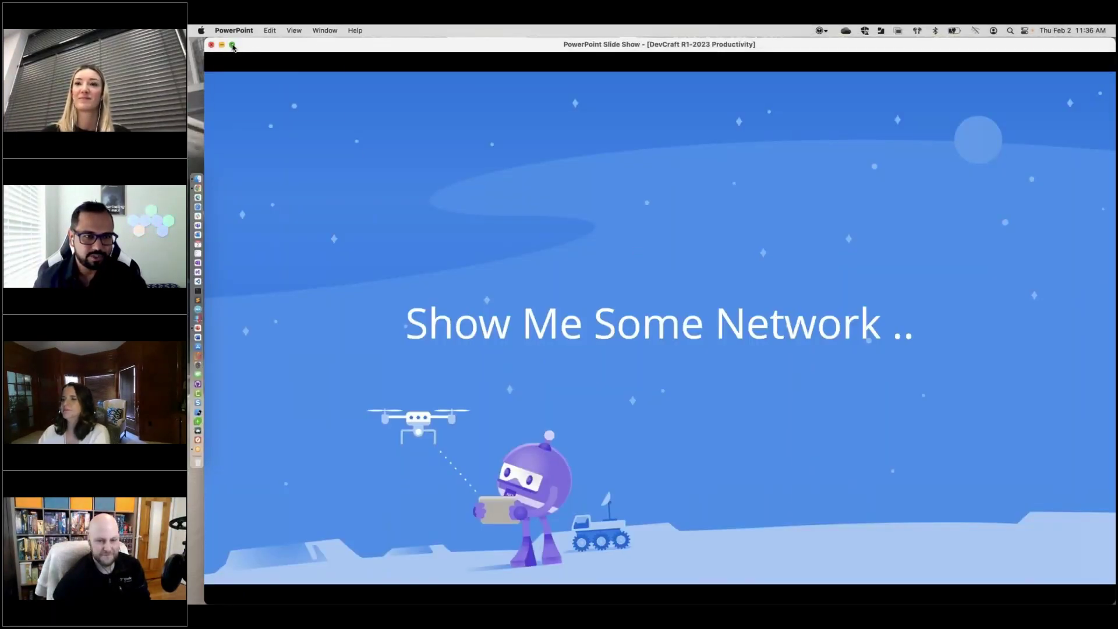
{"action": "mouse_move", "coordinate": [232, 46]}
{"action": "left_click", "coordinate": [242, 64]}
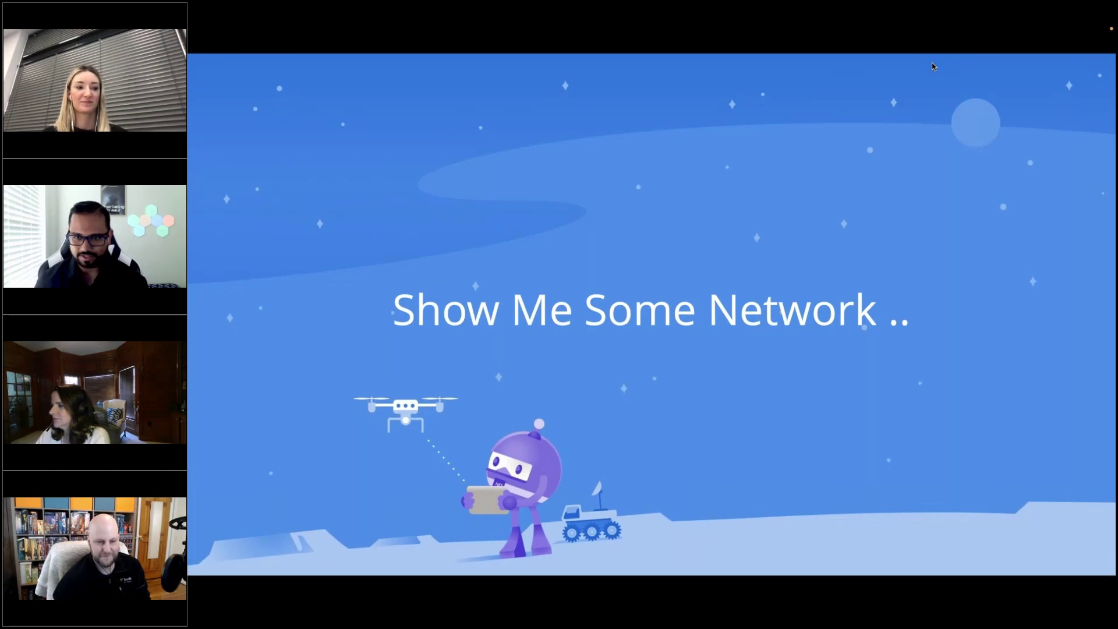
{"action": "key", "text": "Right"}
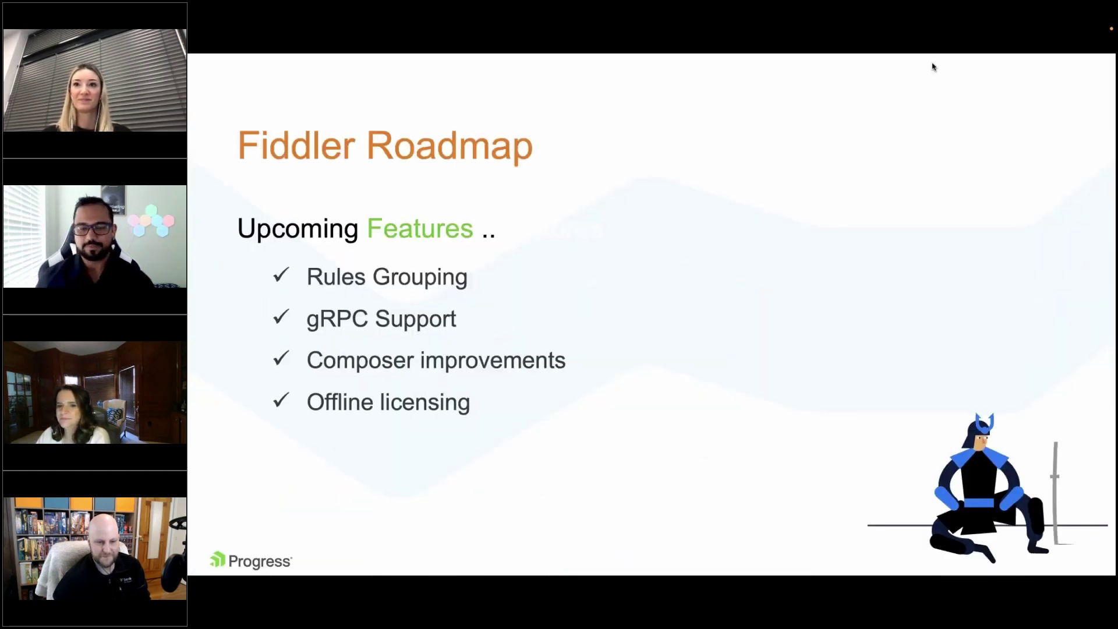